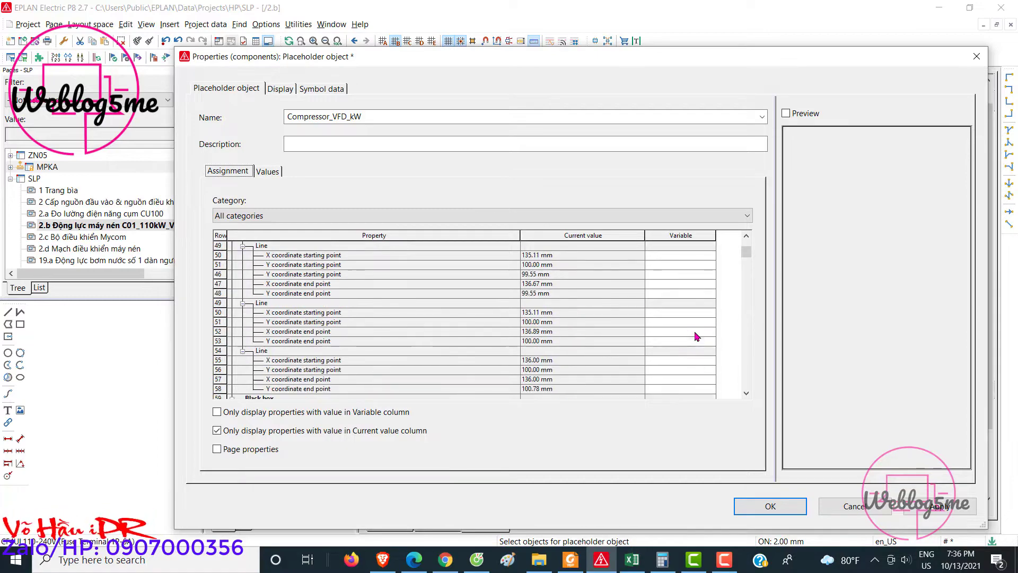
Step: Show the placeholder object's value sets, then switch to the Excel workbook and copy the drive model ATV630C11N4 from the 90kw HD row
{"action": "left_click", "coordinate": [267, 171]}
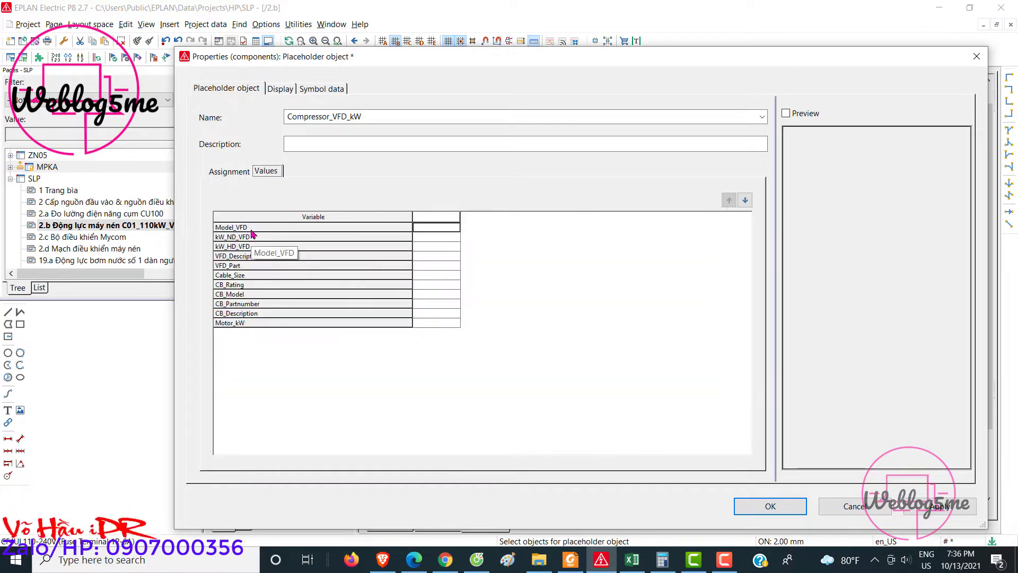
{"action": "left_click", "coordinate": [253, 228]}
{"action": "left_click", "coordinate": [632, 560]}
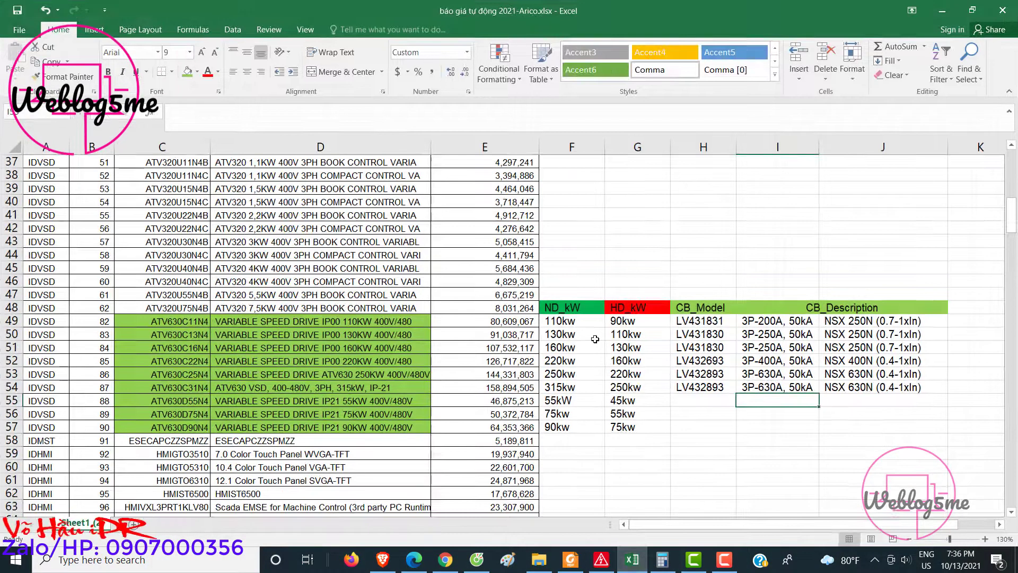
{"action": "left_click", "coordinate": [561, 325]}
{"action": "left_click", "coordinate": [624, 320]}
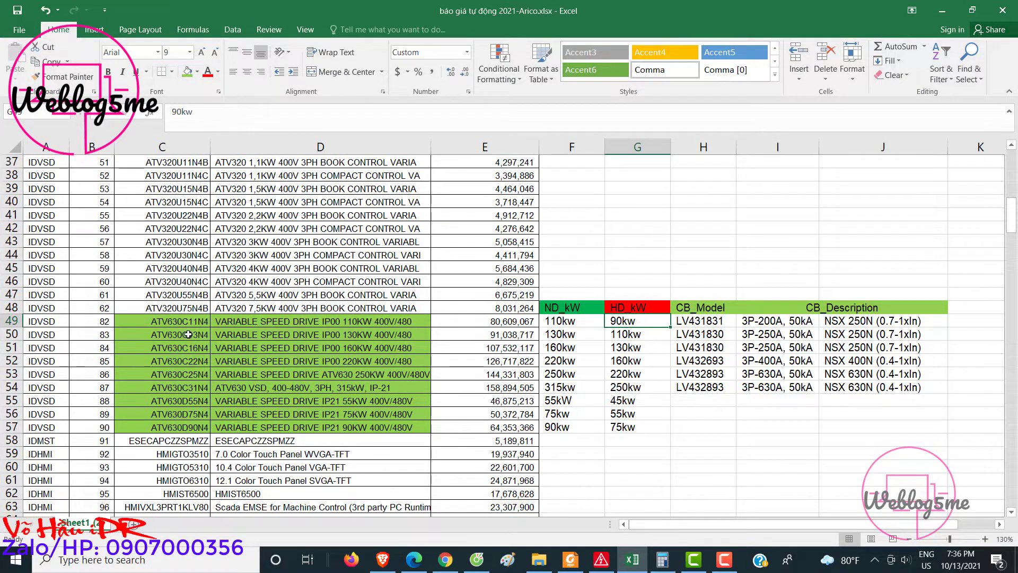
{"action": "double_click", "coordinate": [209, 321]}
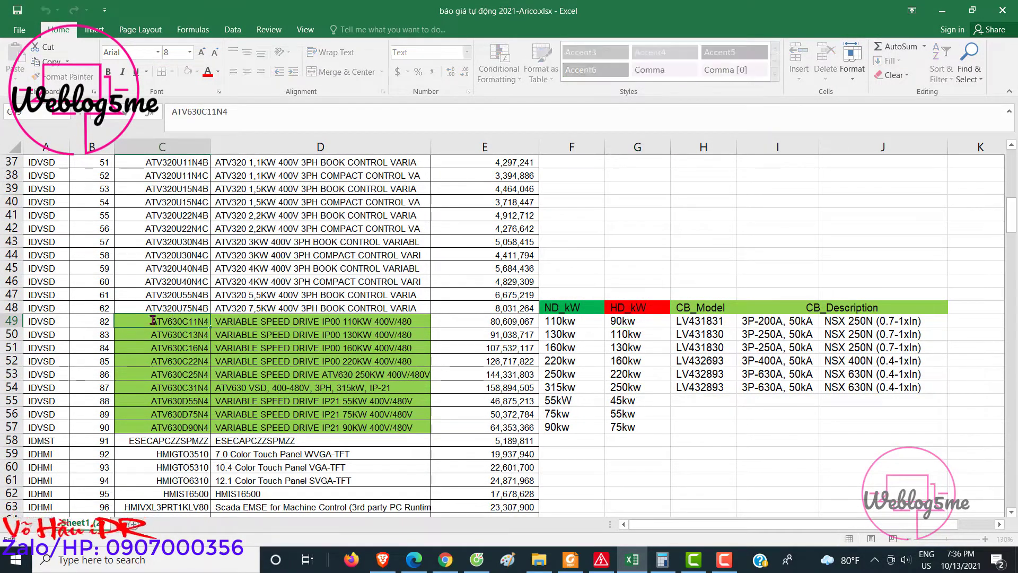
{"action": "key", "text": "Escape"}
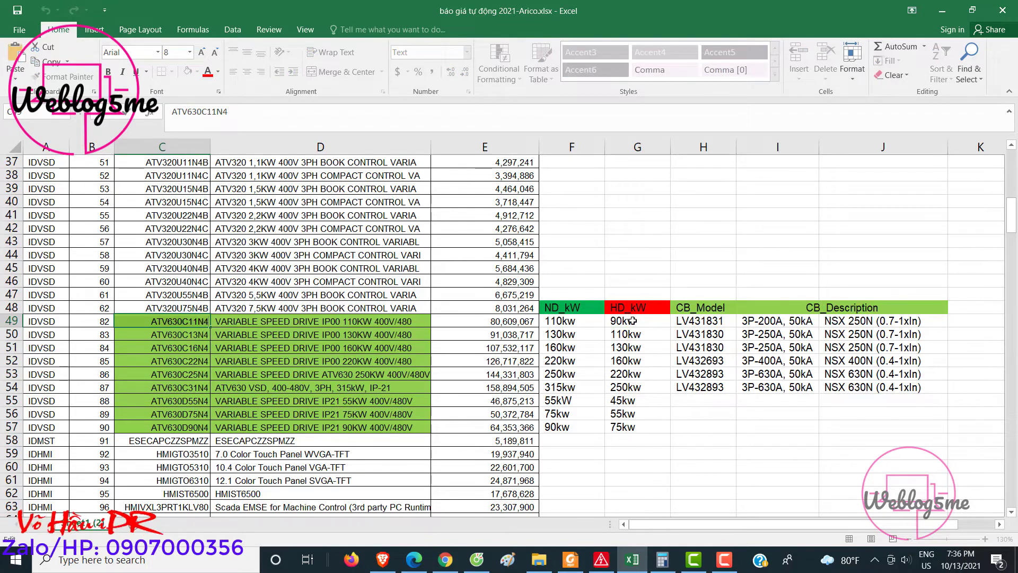
Step: Back in EPLAN, name the value set 90kW, set Model_VFD to ATV630C11N4, and widen the value column
{"action": "left_click", "coordinate": [942, 10]}
{"action": "left_click", "coordinate": [436, 216]}
{"action": "type", "text": "90kW"}
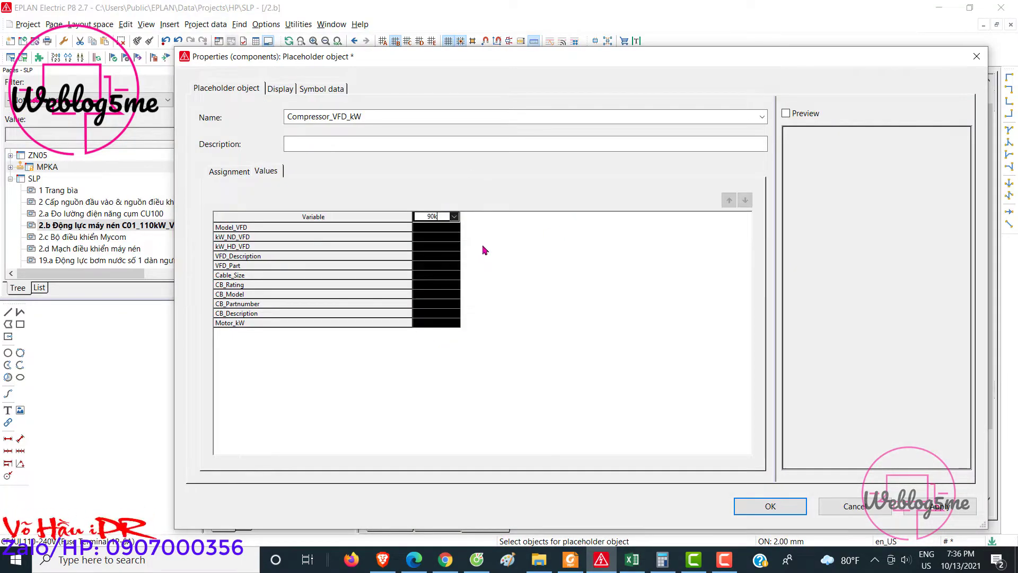
{"action": "left_click", "coordinate": [438, 228]}
{"action": "key", "text": "ctrl+v"}
{"action": "left_click", "coordinate": [442, 237]}
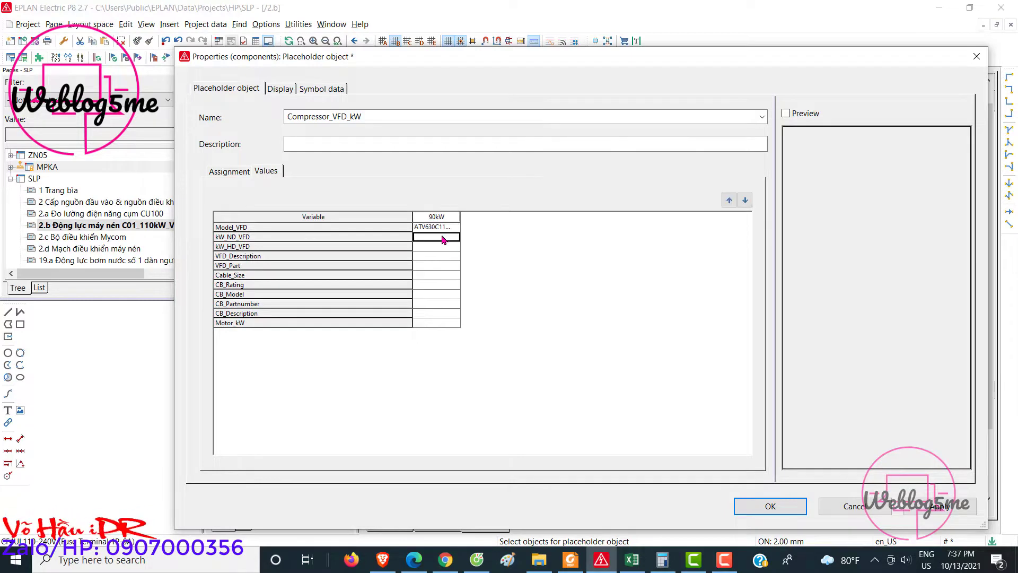
{"action": "left_click_drag", "start_coordinate": [455, 220], "coordinate": [484, 218]}
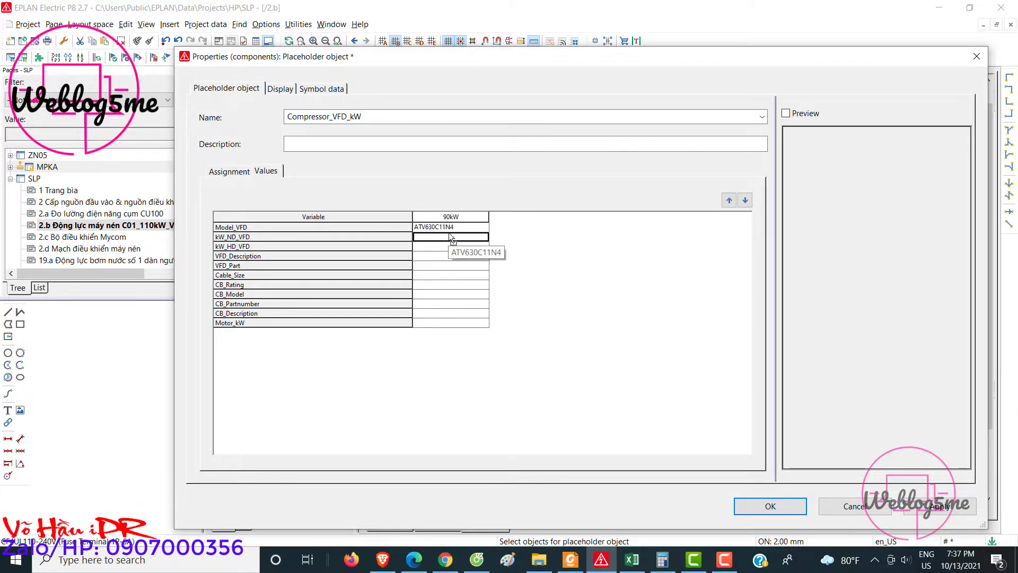
Step: In the 90kW value set, set kW_ND_VFD to 110kW_ND and kW_HD_VFD to 90kW_HD
{"action": "left_click", "coordinate": [442, 237]}
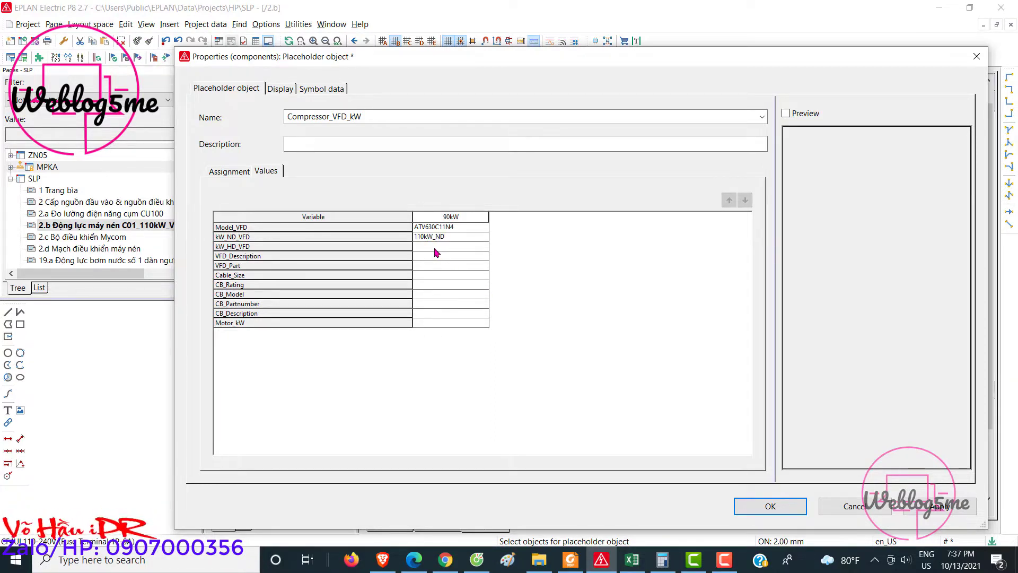
{"action": "left_click", "coordinate": [434, 247]}
{"action": "left_click", "coordinate": [435, 257]}
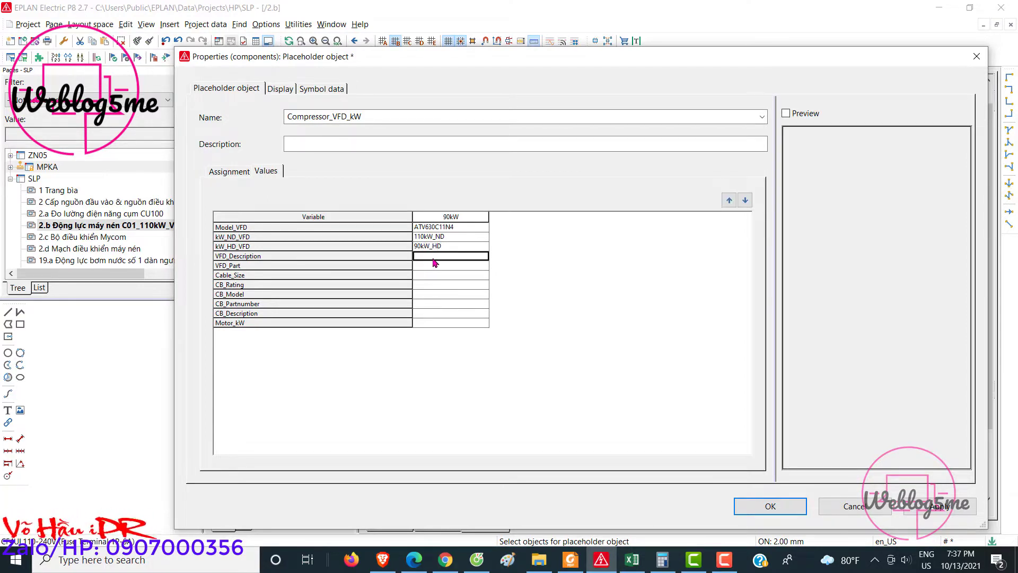
Step: Enter the VFD_Description for the 90kW value set as VFD 3P-110kW ND 90kW HD 400V
{"action": "double_click", "coordinate": [451, 227]}
{"action": "left_click_drag", "start_coordinate": [453, 227], "coordinate": [402, 229]}
{"action": "left_click", "coordinate": [430, 257]}
{"action": "left_click", "coordinate": [430, 257]}
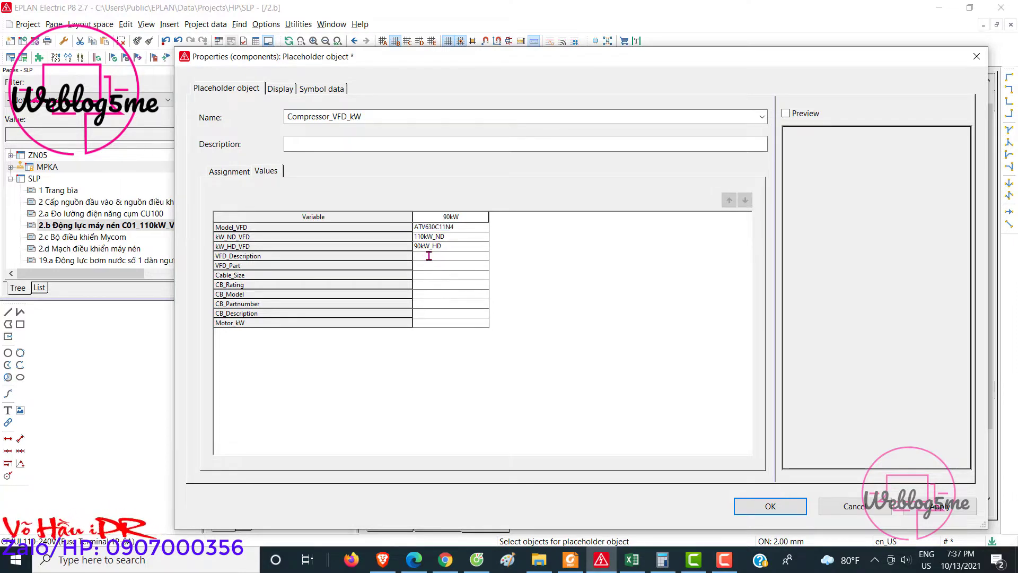
{"action": "type", "text": "VFD"}
{"action": "type", "text": " 3P-110kW ND 90kW HD"}
{"action": "type", "text": " 400V/"}
{"action": "type", "text": "3P-"}
Step: Copy the Model_VFD value ATV630C11N4 into VFD_Part of the 90kW value set
{"action": "left_click", "coordinate": [424, 265]}
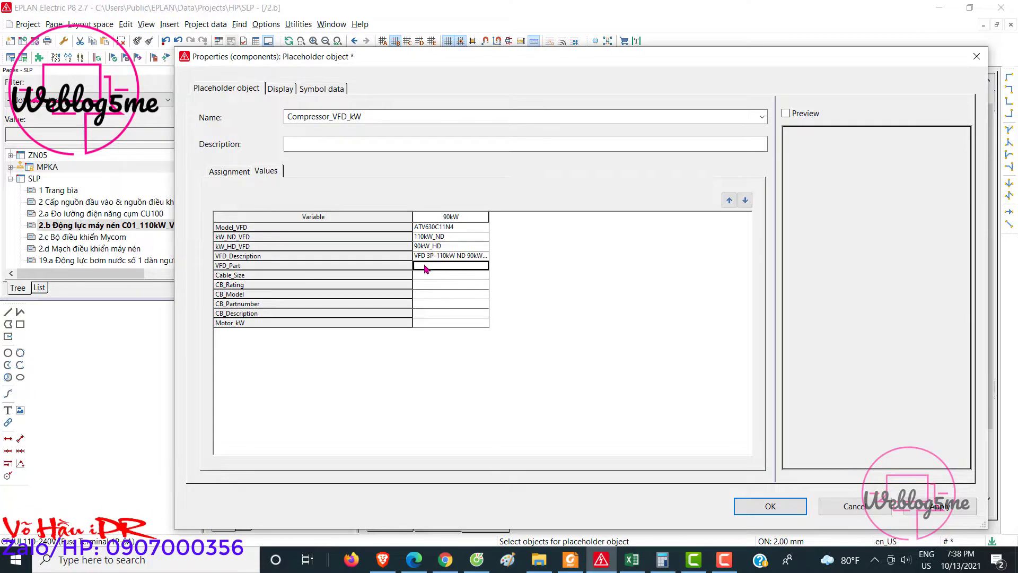
{"action": "left_click", "coordinate": [440, 228]}
{"action": "double_click", "coordinate": [455, 229]}
{"action": "key", "text": "ctrl+c"}
{"action": "left_click", "coordinate": [433, 265]}
{"action": "key", "text": "ctrl+v"}
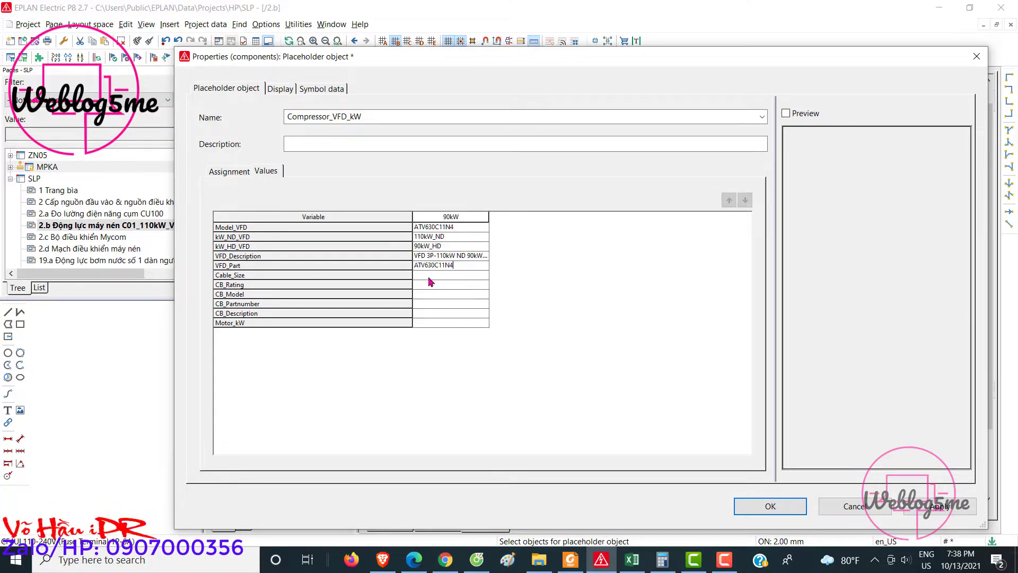
Step: Close the cable table workbook in Excel and look up the cable size for the 90kw HD drive in the price workbook
{"action": "left_click", "coordinate": [428, 275]}
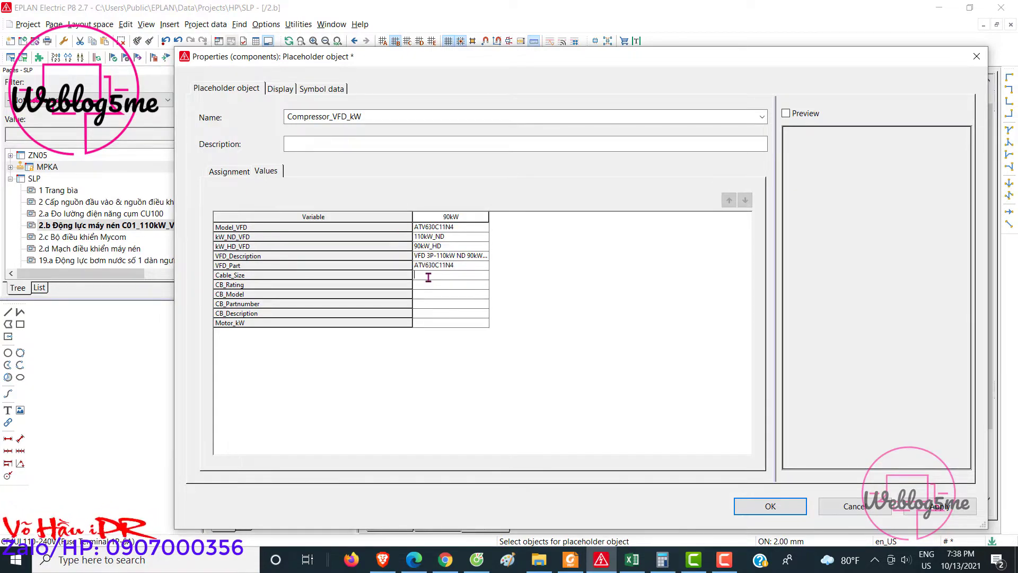
{"action": "left_click", "coordinate": [632, 560]}
{"action": "left_click", "coordinate": [536, 566]}
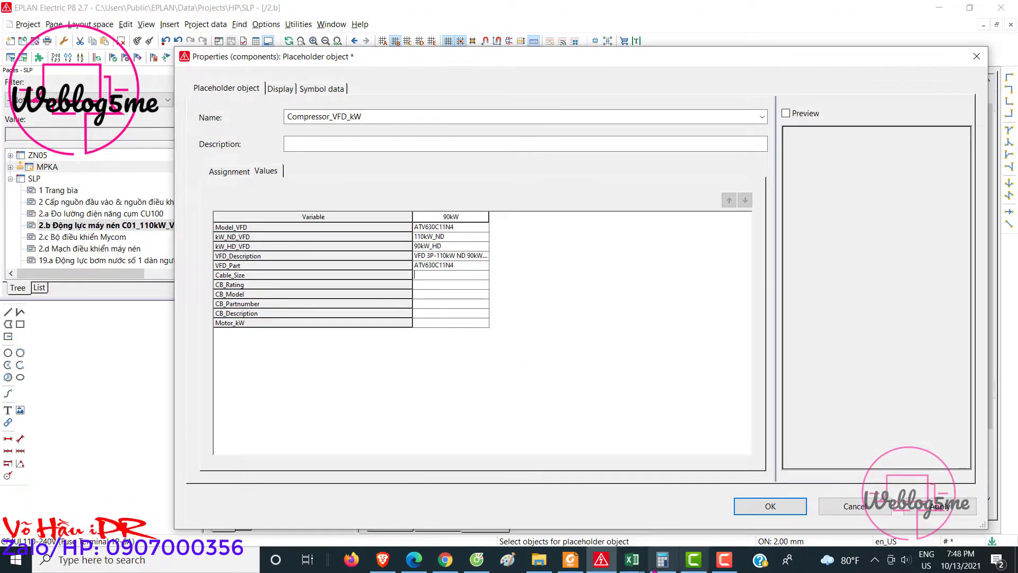
{"action": "mouse_move", "coordinate": [632, 559]}
{"action": "left_click", "coordinate": [578, 512]}
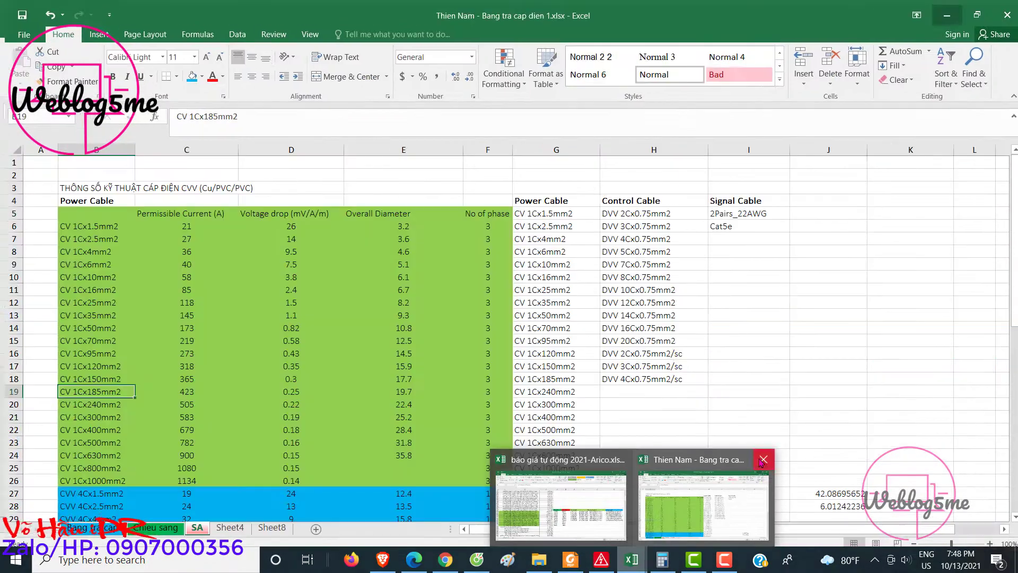
{"action": "left_click", "coordinate": [765, 457]}
{"action": "left_click", "coordinate": [508, 306]}
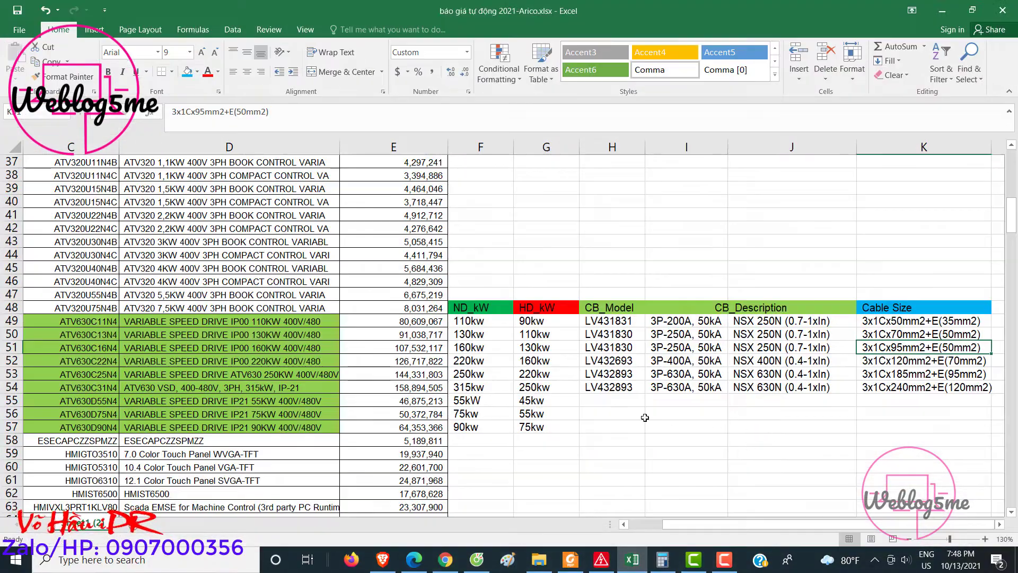
{"action": "left_click", "coordinate": [618, 402]}
{"action": "left_click", "coordinate": [891, 323]}
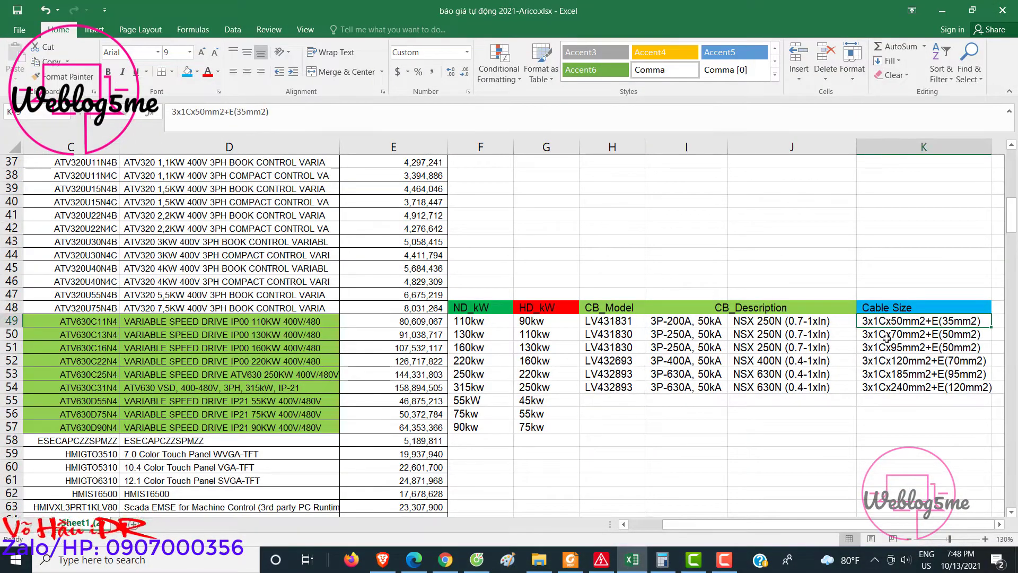
Step: Copy the breaker model LV431831 from the 90kw HD row in Excel and paste it into CB_Model in EPLAN
{"action": "double_click", "coordinate": [666, 322]}
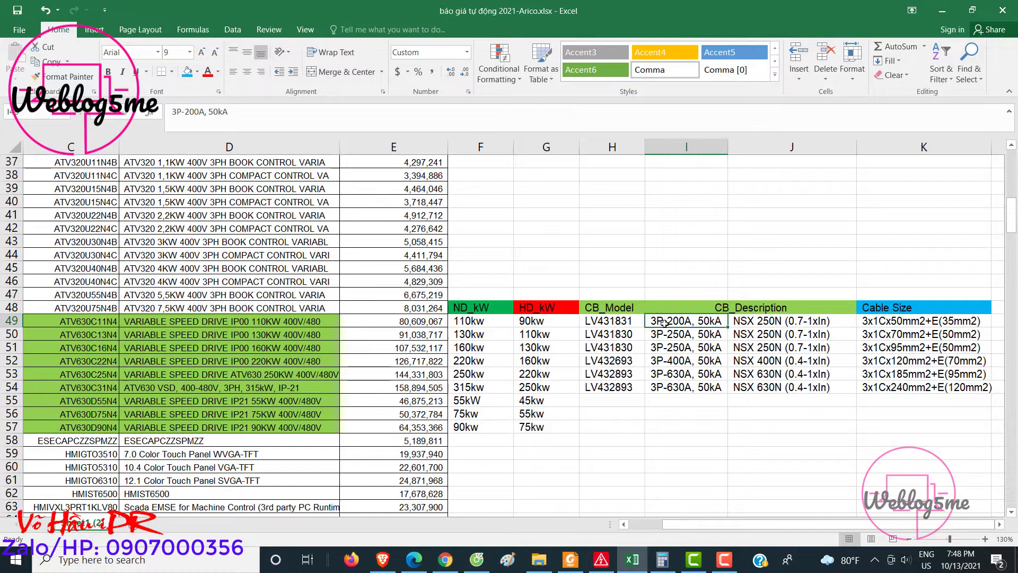
{"action": "double_click", "coordinate": [627, 323]}
{"action": "left_click_drag", "start_coordinate": [627, 322], "coordinate": [544, 327]}
{"action": "key", "text": "ctrl+c"}
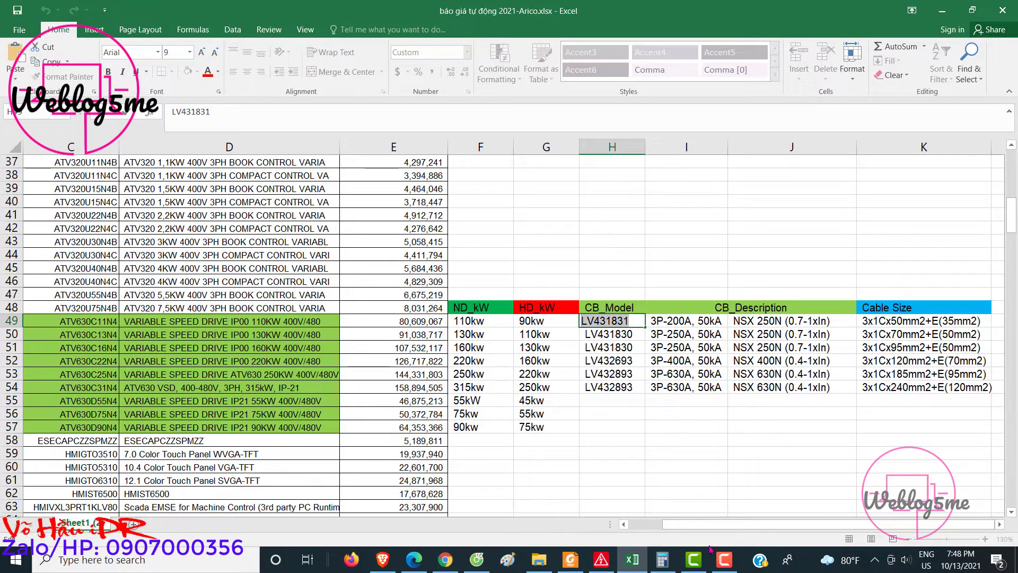
{"action": "left_click", "coordinate": [601, 560]}
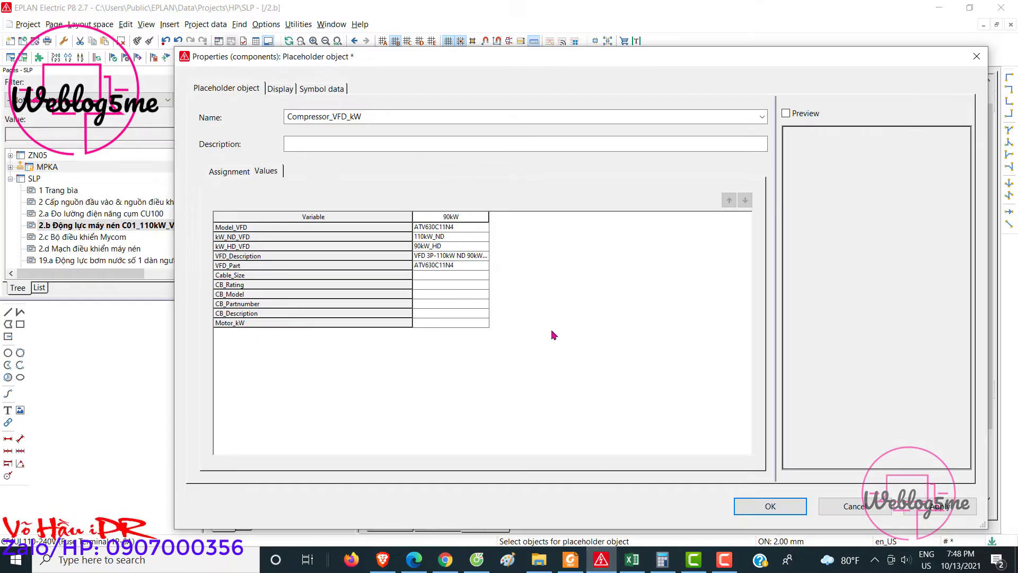
{"action": "left_click", "coordinate": [426, 294]}
{"action": "key", "text": "ctrl+v"}
Step: Set CB_Rating of the 90kW value set to MCCB 3P-200A 50kA
{"action": "left_click", "coordinate": [428, 286]}
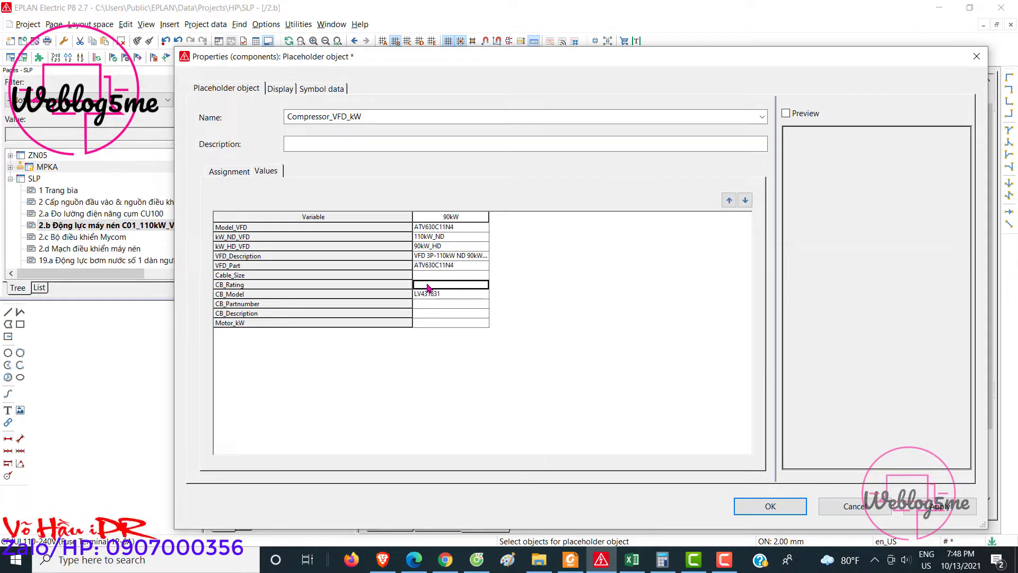
{"action": "left_click", "coordinate": [427, 285]}
{"action": "type", "text": "MCC"}
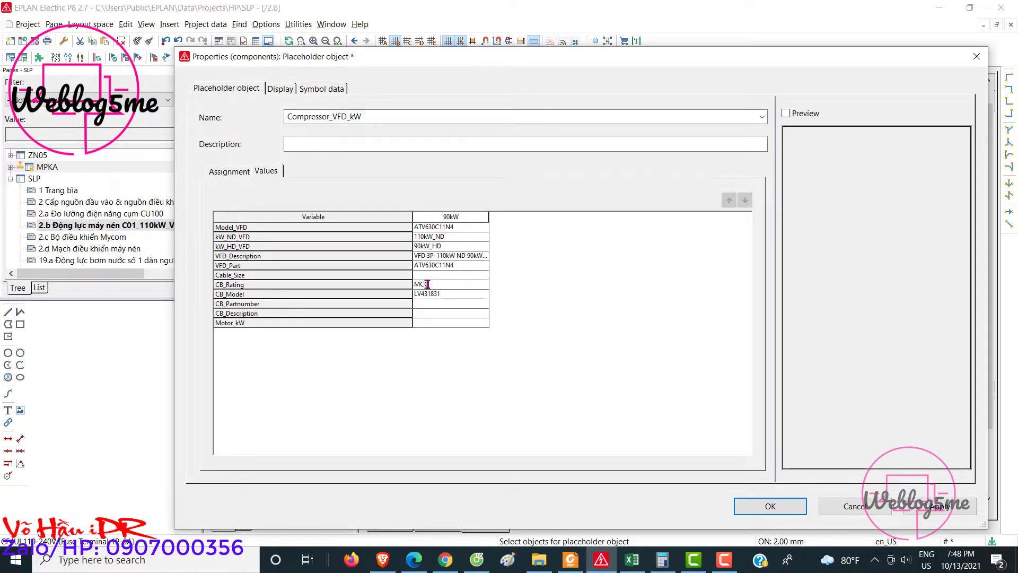
{"action": "type", "text": "B 3P-200A 50kA"}
{"action": "left_click", "coordinate": [434, 276]}
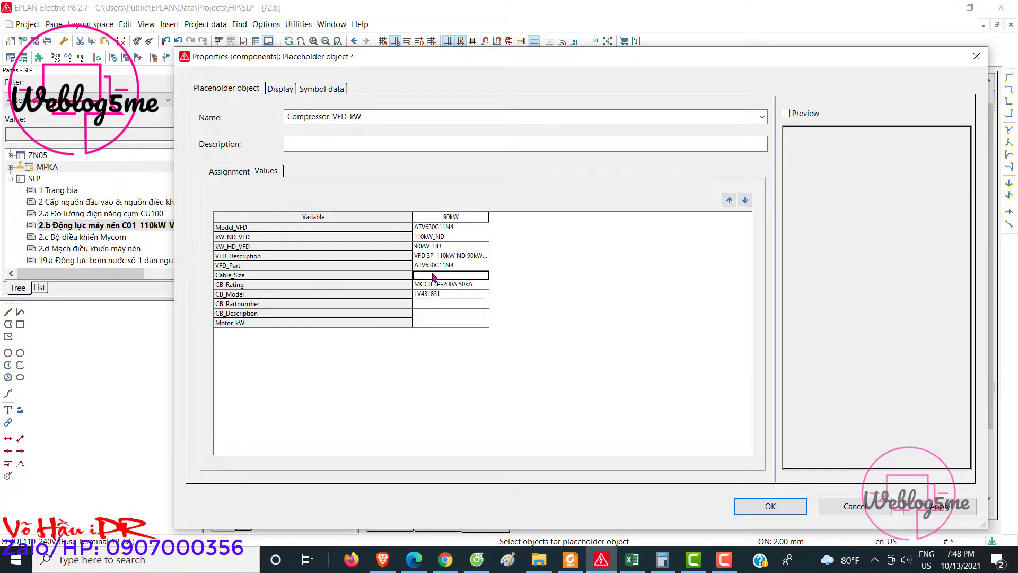
{"action": "left_click", "coordinate": [430, 275]}
{"action": "double_click", "coordinate": [476, 285]}
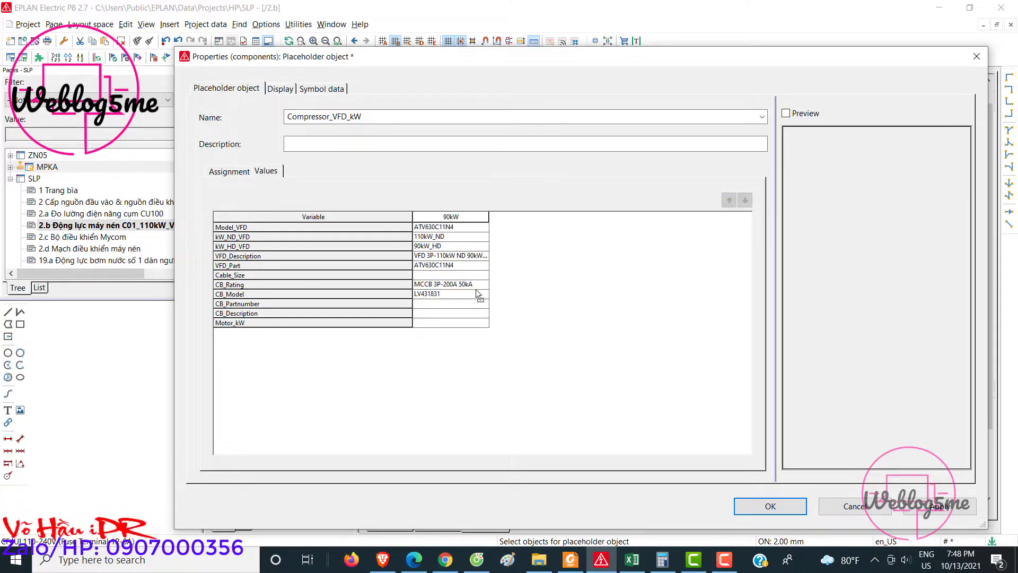
{"action": "left_click_drag", "start_coordinate": [476, 285], "coordinate": [395, 276]}
{"action": "key", "text": "ctrl+c"}
{"action": "left_click", "coordinate": [438, 277]}
{"action": "key", "text": "ctrl+v"}
Step: Set Cable_Size of the 90kW value set to 3x1Cx50mm2+E(35mm2), checking the cable size against the Excel workbook
{"action": "left_click", "coordinate": [414, 276]}
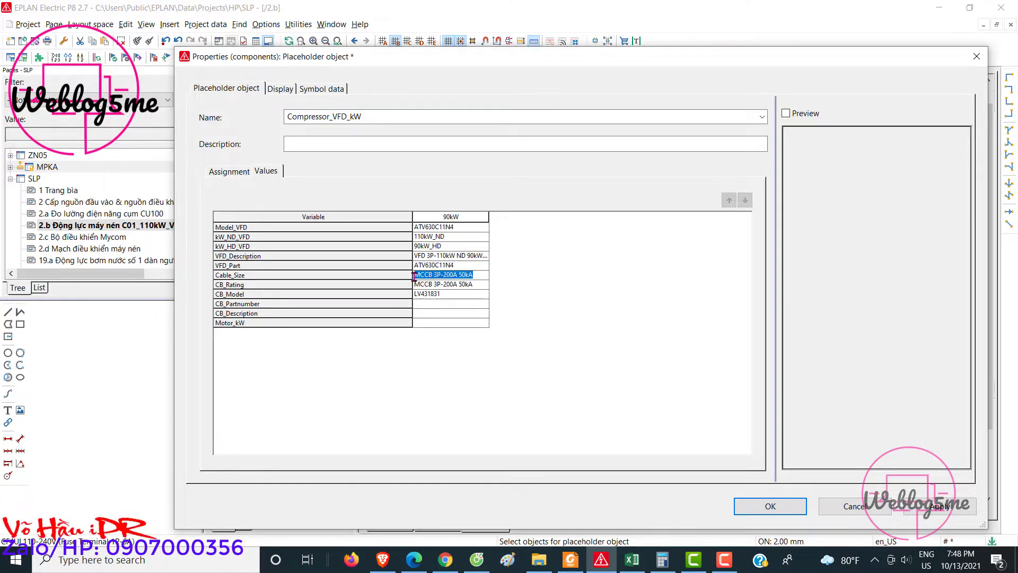
{"action": "type", "text": "3x1Cx50mm2+E"}
{"action": "left_click", "coordinate": [631, 560]}
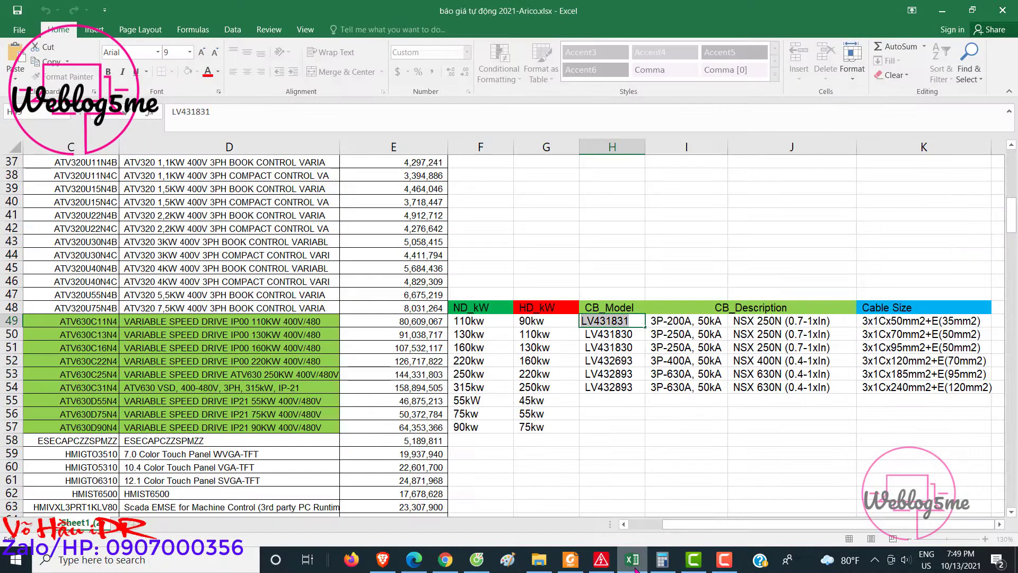
{"action": "left_click", "coordinate": [631, 559]}
{"action": "type", "text": "(35mm2"}
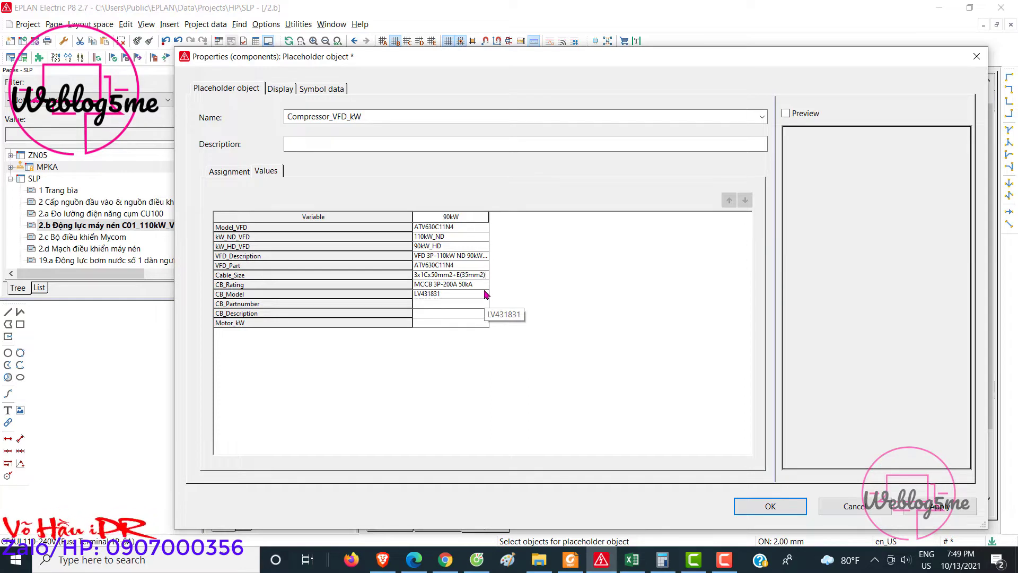
Step: Copy the CB_Model value LV431831 into CB_Partnumber of the 90kW value set
{"action": "left_click", "coordinate": [421, 293]}
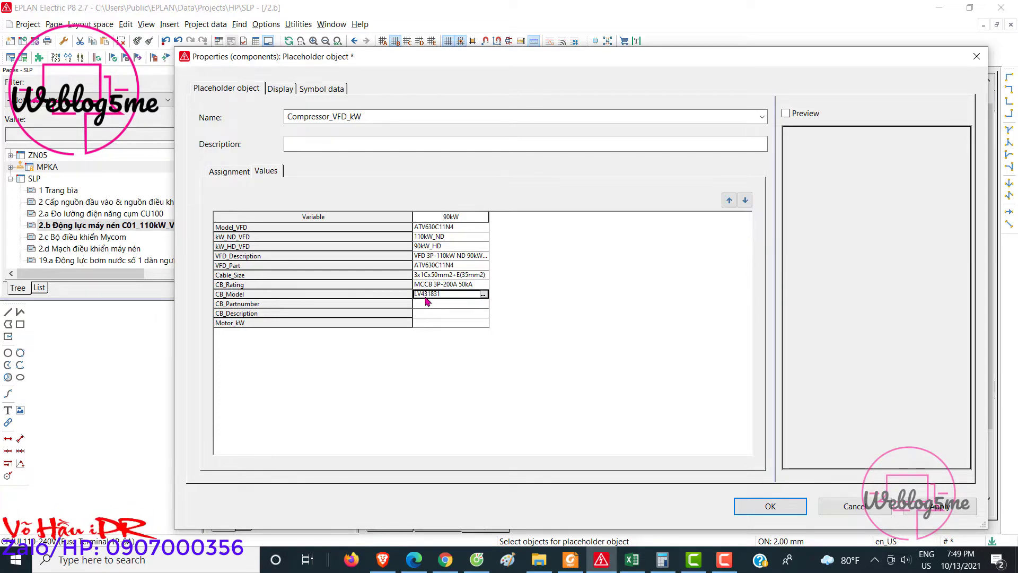
{"action": "left_click", "coordinate": [429, 305]}
{"action": "double_click", "coordinate": [426, 297]}
{"action": "left_click_drag", "start_coordinate": [441, 295], "coordinate": [397, 273]}
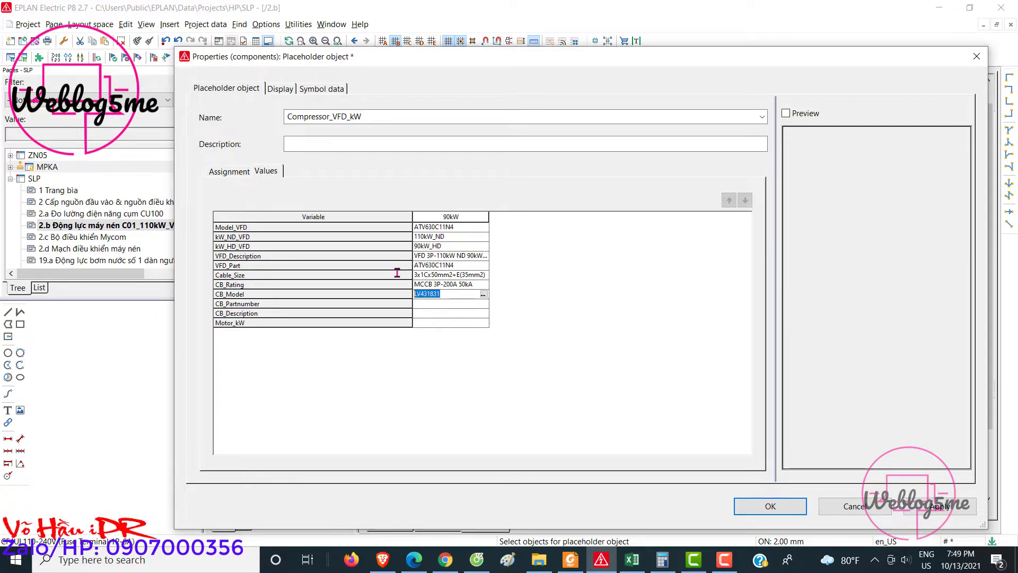
{"action": "key", "text": "ctrl+c"}
{"action": "double_click", "coordinate": [418, 303]}
{"action": "key", "text": "ctrl+v"}
Step: Copy the CB_Rating text MCCB 3P-200A 50kA into CB_Description and append the setting range (0,7-1xIn)
{"action": "left_click", "coordinate": [424, 314]}
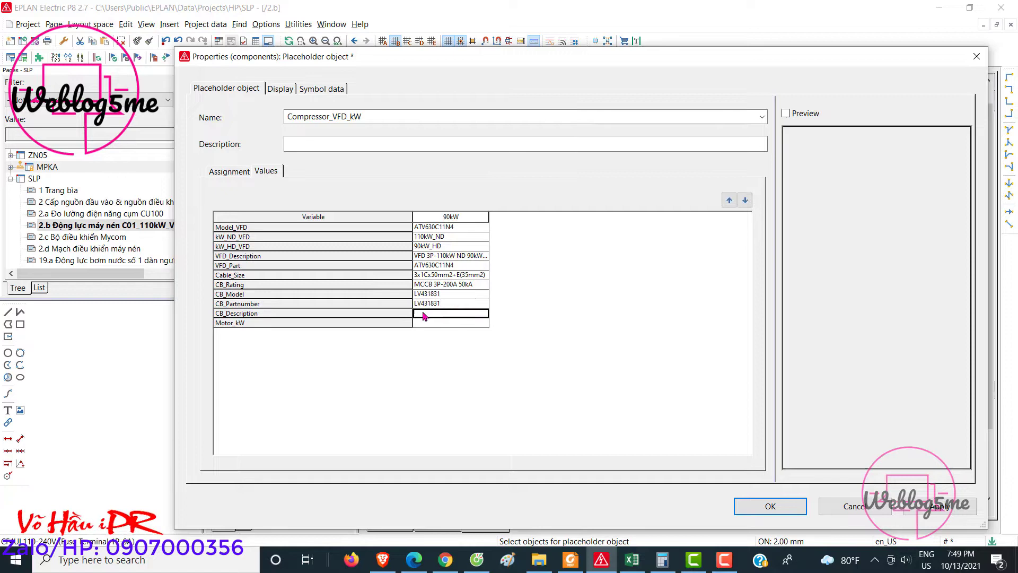
{"action": "left_click", "coordinate": [420, 284]}
{"action": "left_click", "coordinate": [471, 286]}
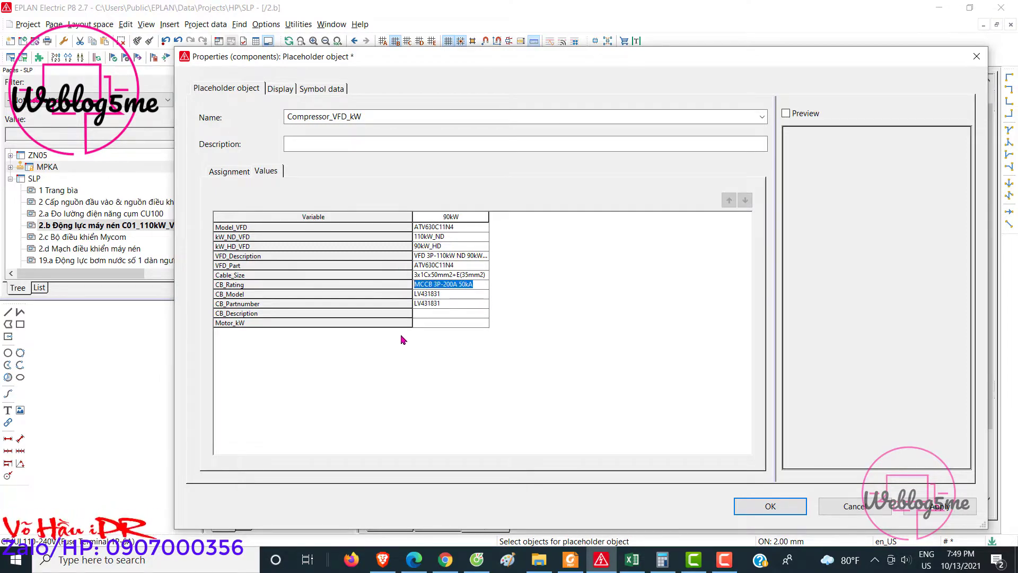
{"action": "key", "text": "ctrl+c"}
{"action": "left_click", "coordinate": [428, 313]}
{"action": "key", "text": "ctrl+v"}
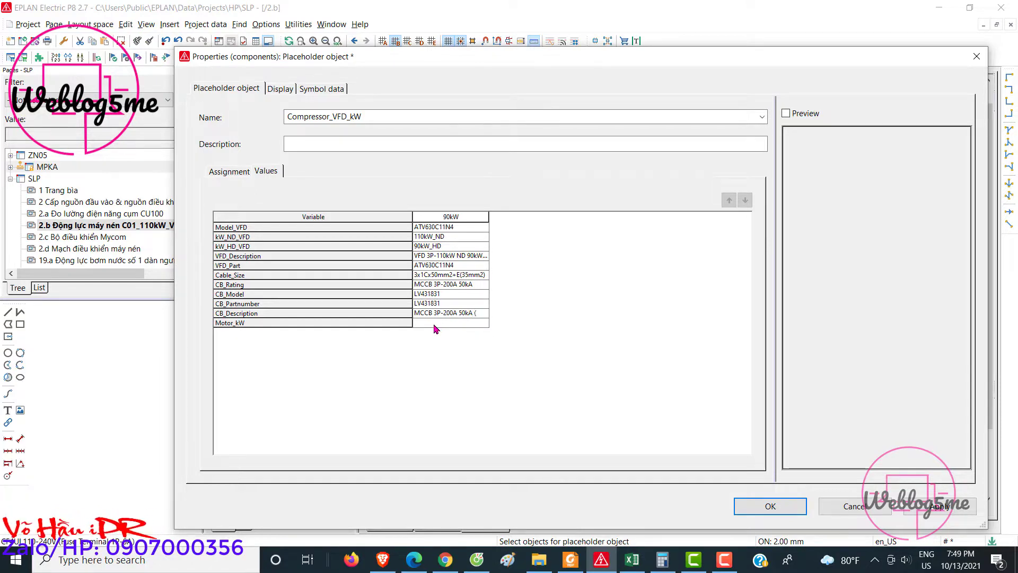
{"action": "type", "text": "(0,7-1xIn)"}
Step: Set Motor_kW of the 90kW value set to 3P-380Vac, 90kW
{"action": "left_click", "coordinate": [434, 324]}
{"action": "left_click", "coordinate": [434, 324]}
{"action": "type", "text": "380Vac, 90kW"}
Step: Add a new value set beside the 90kW one and switch to the Excel workbook
{"action": "left_click", "coordinate": [459, 215]}
{"action": "right_click", "coordinate": [522, 236]}
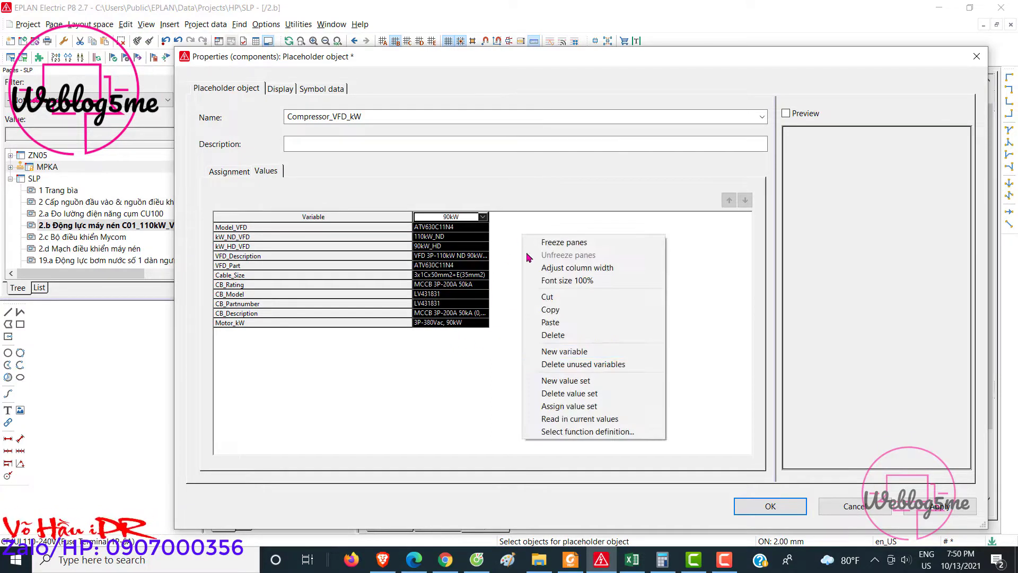
{"action": "left_click", "coordinate": [530, 381]}
{"action": "left_click", "coordinate": [634, 568]}
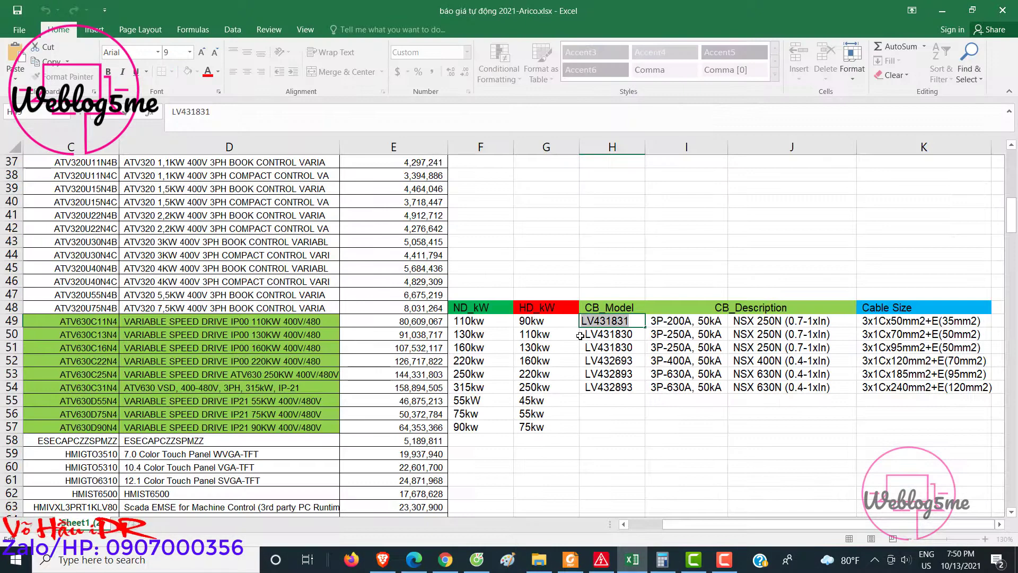
Step: Switch back to EPLAN and copy the whole 90kW value set into the new value set beside it
{"action": "left_click", "coordinate": [590, 335]}
{"action": "left_click", "coordinate": [552, 334]}
{"action": "left_click", "coordinate": [601, 559]}
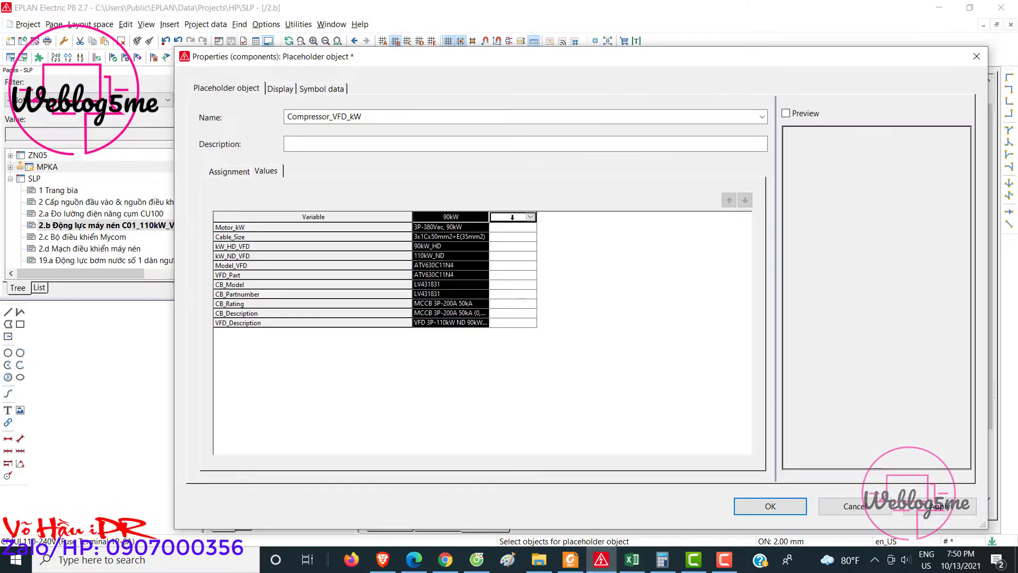
{"action": "left_click", "coordinate": [511, 216]}
{"action": "type", "text": "1"}
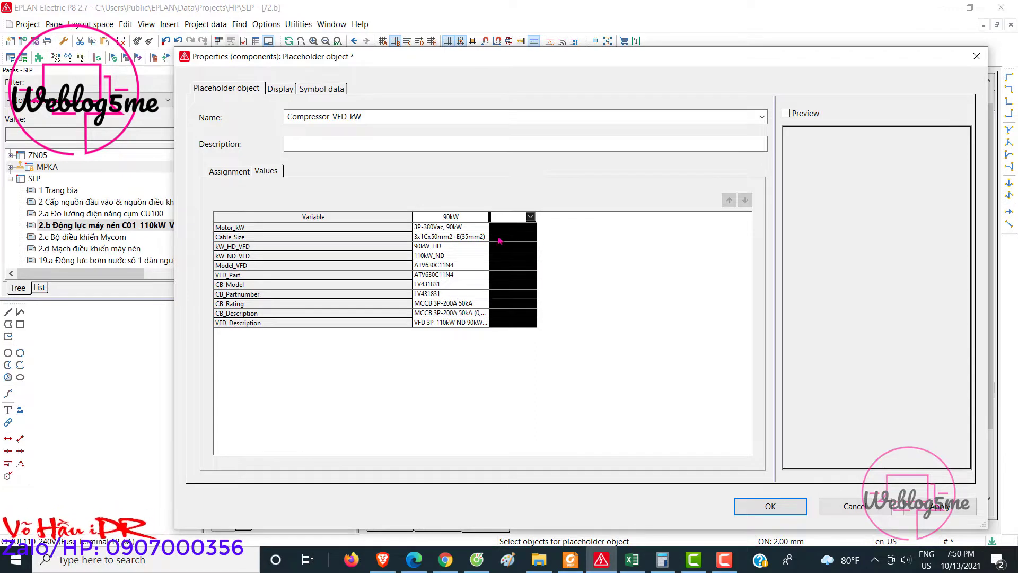
{"action": "left_click", "coordinate": [462, 217]}
{"action": "key", "text": "ctrl+c"}
{"action": "left_click", "coordinate": [512, 217]}
{"action": "key", "text": "ctrl+v"}
Step: Rename the copied value set as 110kW and widen its column
{"action": "left_click", "coordinate": [509, 215]}
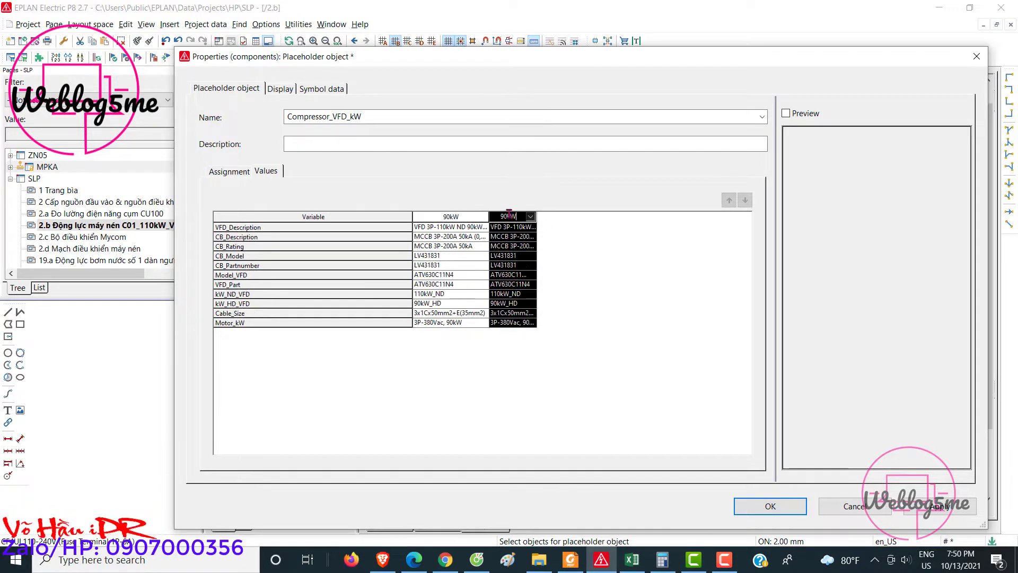
{"action": "left_click", "coordinate": [507, 216]}
{"action": "key", "text": "BackSpace"}
{"action": "key", "text": "BackSpace"}
{"action": "type", "text": "11"}
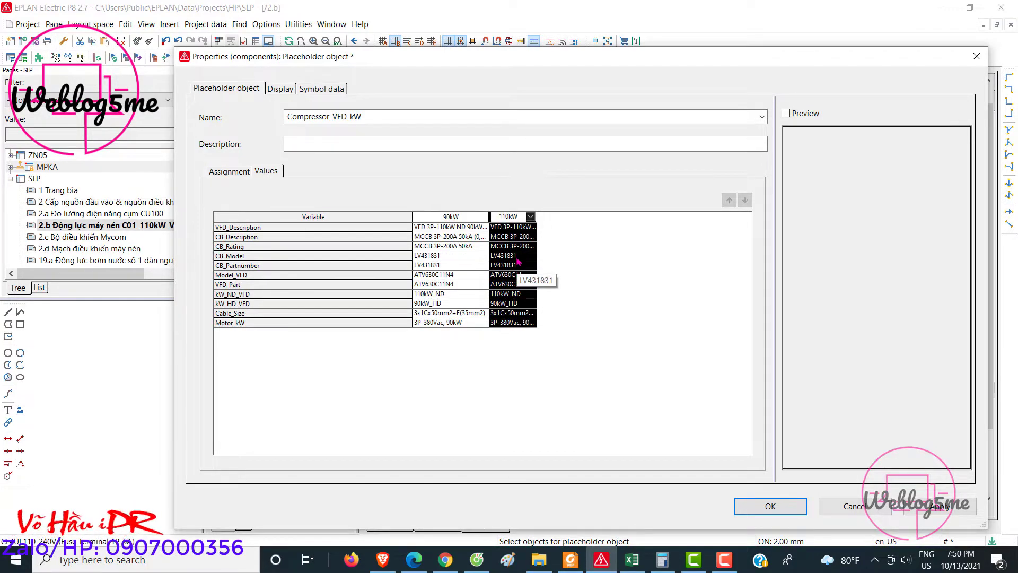
{"action": "left_click", "coordinate": [517, 227]}
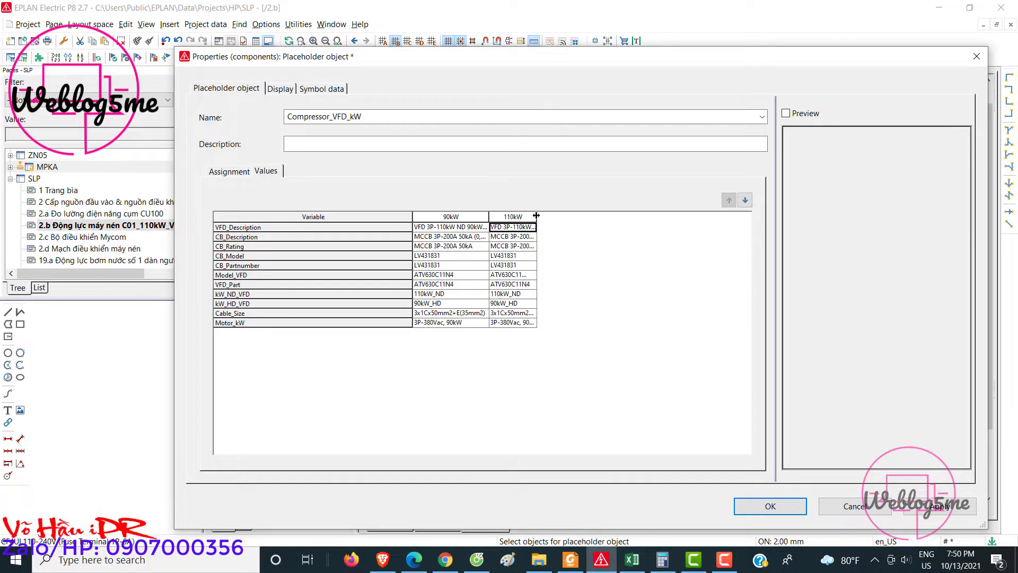
{"action": "left_click_drag", "start_coordinate": [536, 215], "coordinate": [621, 215]}
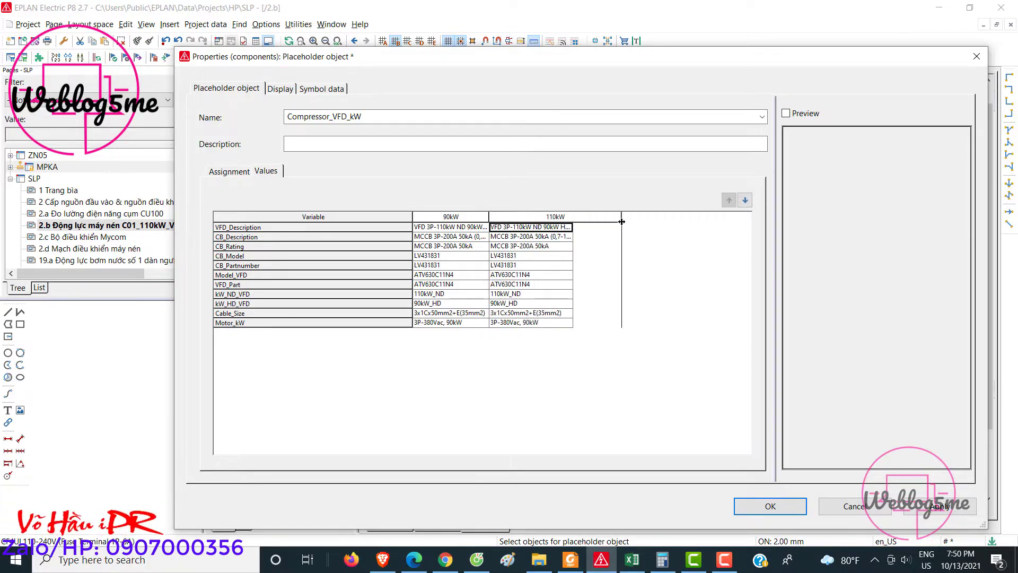
Step: Set VFD_Description of the 110kW value set to VFD 3P-130kW ND 110kW HD 3P-400V/480Vac
{"action": "left_click", "coordinate": [542, 227]}
{"action": "left_click", "coordinate": [522, 227]}
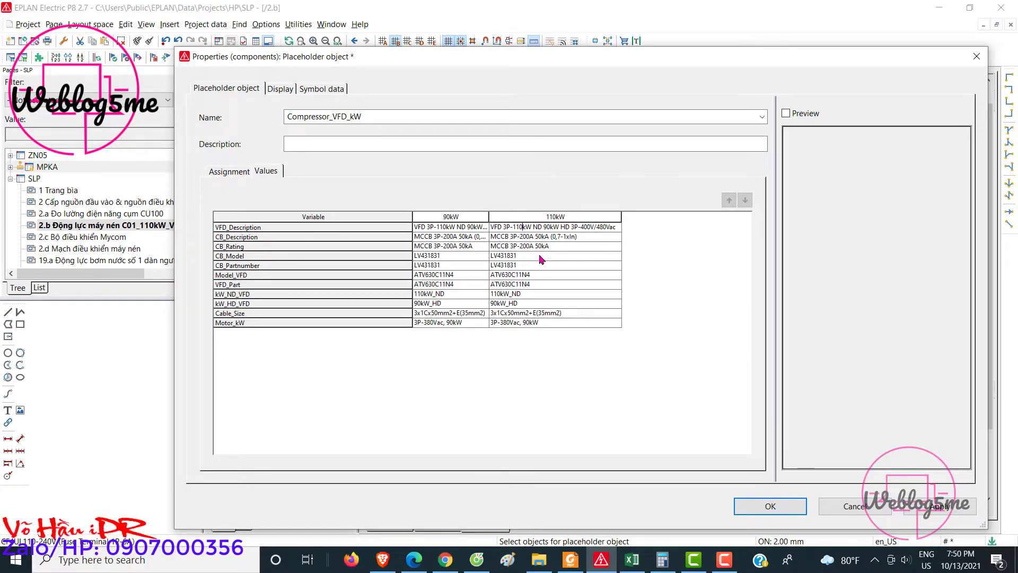
{"action": "key", "text": "BackSpace"}
{"action": "key", "text": "BackSpace"}
{"action": "type", "text": "30"}
{"action": "left_click", "coordinate": [551, 227]}
{"action": "key", "text": "BackSpace"}
{"action": "key", "text": "BackSpace"}
{"action": "type", "text": "1"}
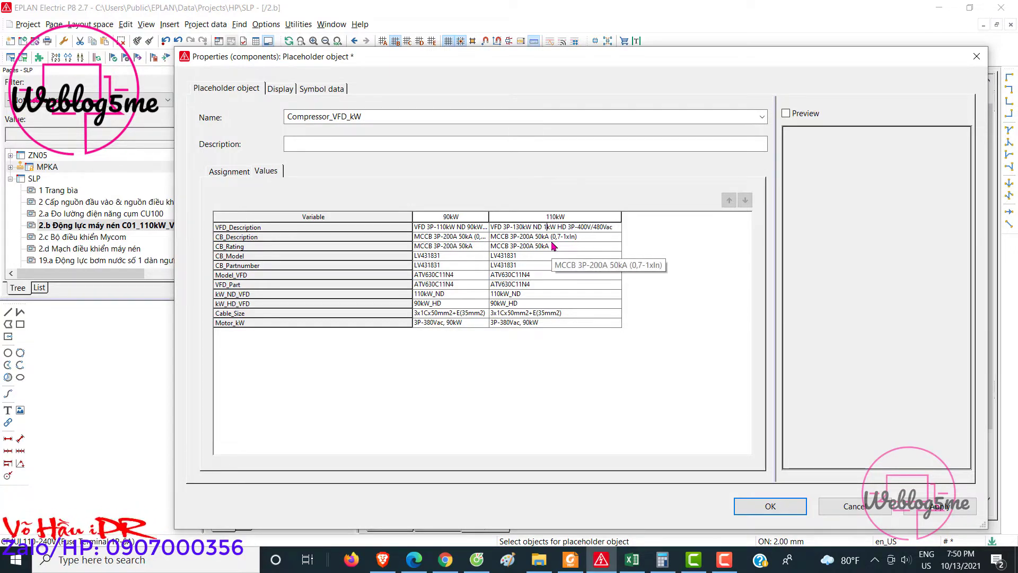
{"action": "type", "text": "10"}
Step: Change the breaker current to 250A in CB_Description and CB_Rating of the 110kW value set, checking the Excel table
{"action": "left_click", "coordinate": [525, 236]}
{"action": "left_click", "coordinate": [632, 560]}
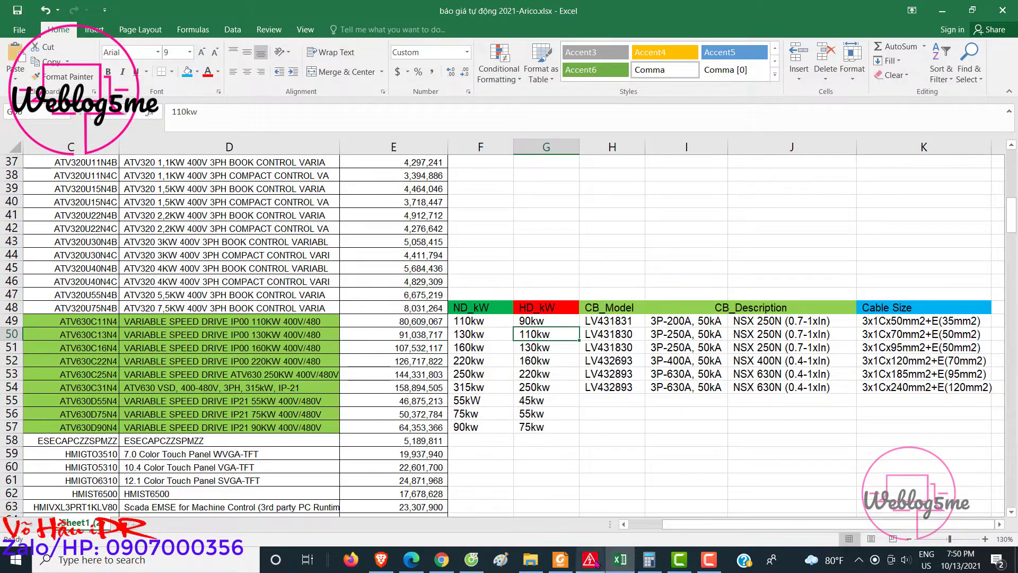
{"action": "left_click", "coordinate": [632, 560]}
{"action": "key", "text": "BackSpace"}
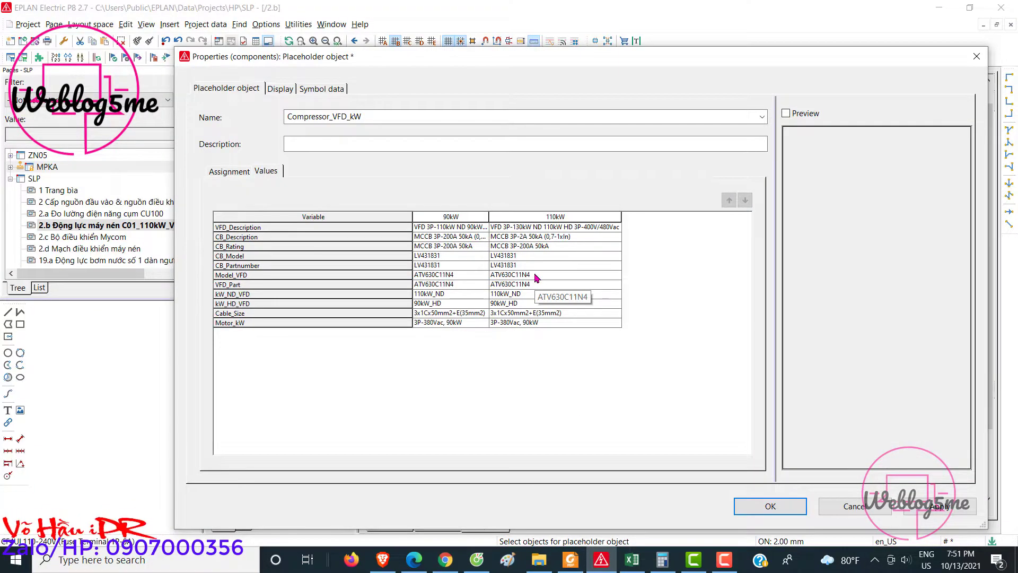
{"action": "type", "text": "50"}
{"action": "left_click", "coordinate": [520, 247]}
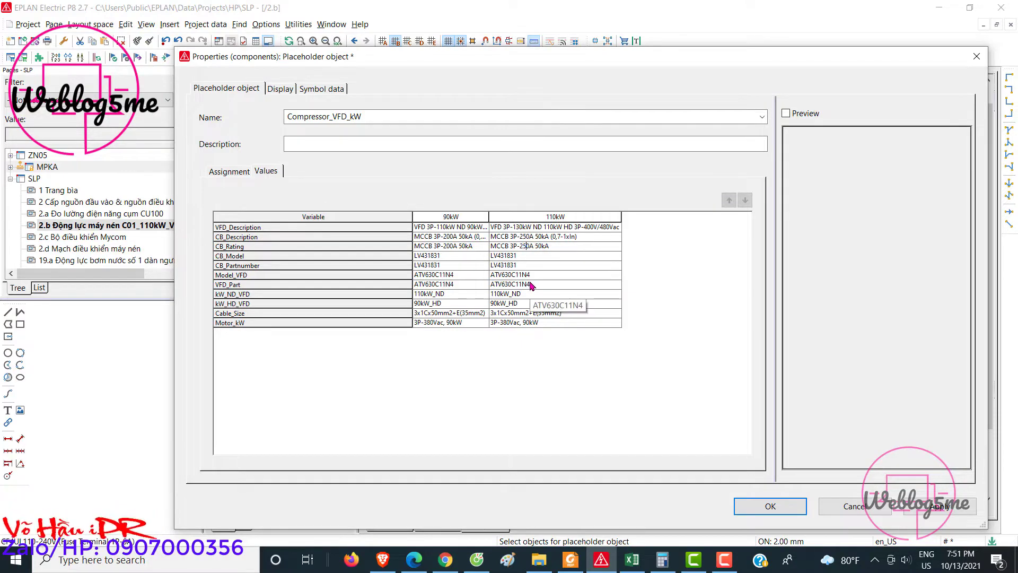
Step: Copy the breaker model LV431830 from the Excel table into CB_Model and CB_Partnumber of the 110kW value set
{"action": "left_click", "coordinate": [517, 255]}
{"action": "left_click", "coordinate": [632, 559]}
{"action": "left_click", "coordinate": [610, 334]}
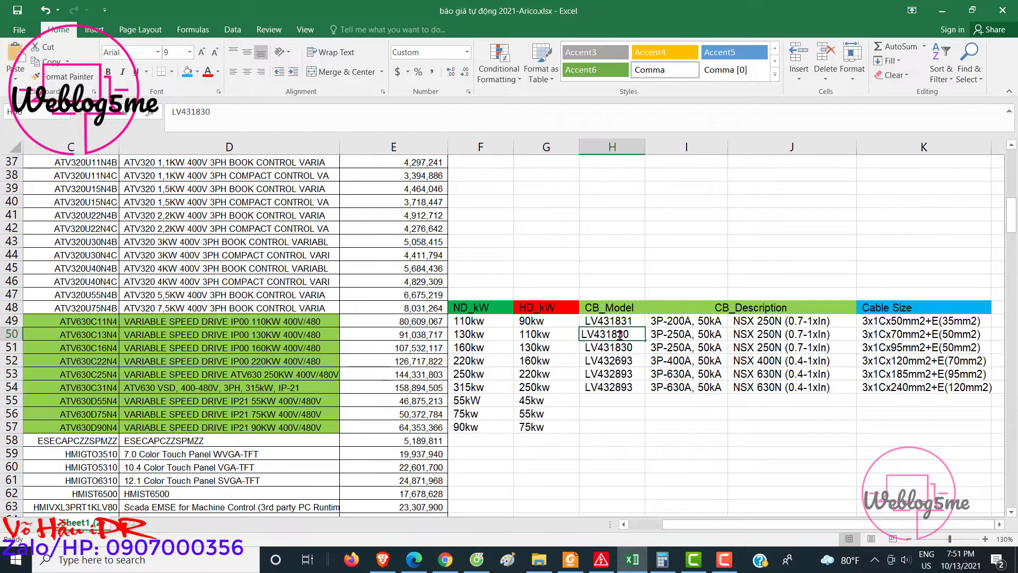
{"action": "key", "text": "ctrl+c"}
{"action": "left_click", "coordinate": [632, 560]}
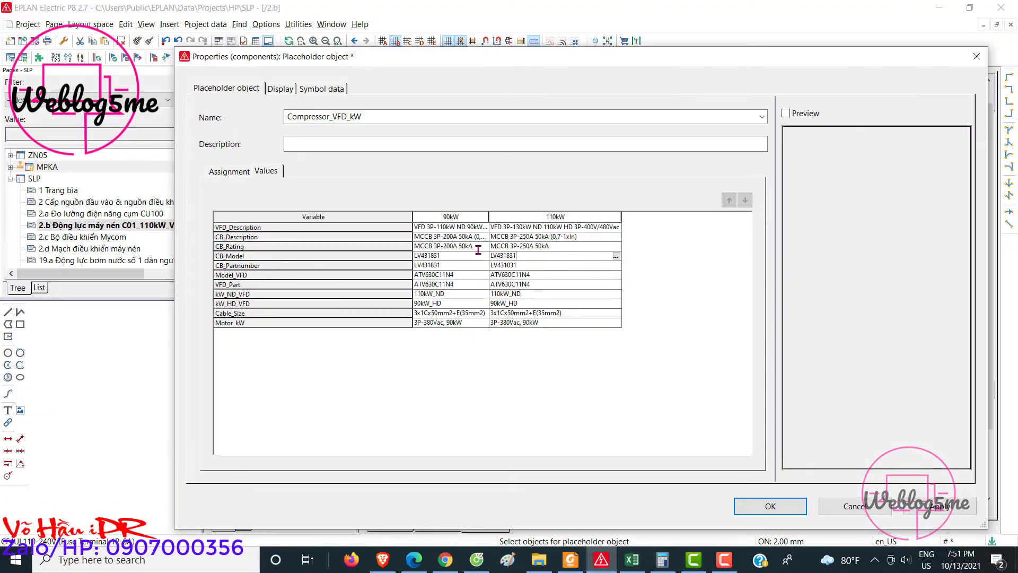
{"action": "key", "text": "ctrl+v"}
{"action": "key", "text": "Return"}
{"action": "key", "text": "ctrl+v"}
{"action": "key", "text": "Return"}
Step: Set Model_VFD and VFD_Part of the 110kW value set to ATV630C13N4
{"action": "key", "text": "BackSpace"}
{"action": "type", "text": "3"}
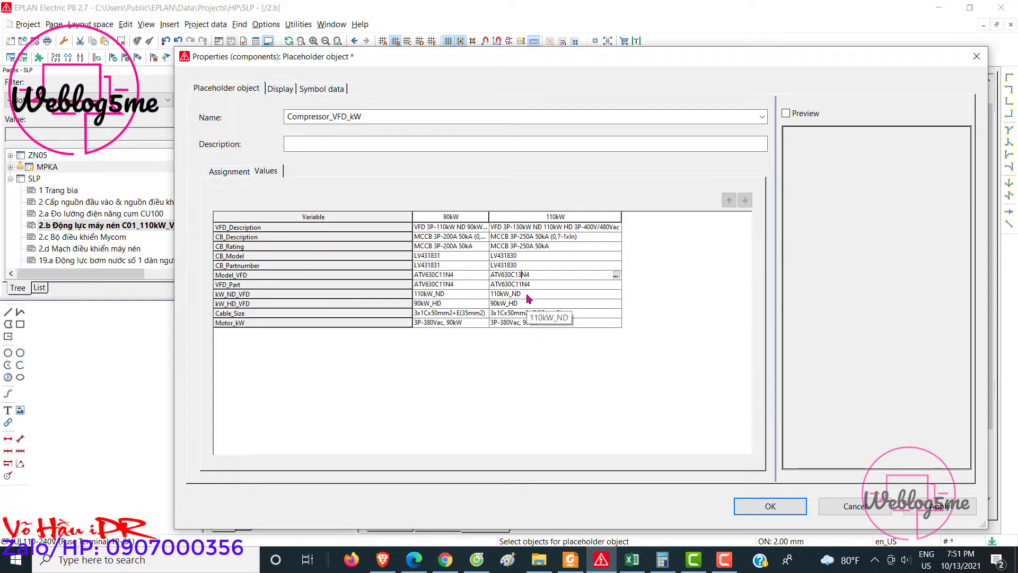
{"action": "left_click", "coordinate": [515, 284]}
{"action": "left_click", "coordinate": [521, 285]}
{"action": "key", "text": "BackSpace"}
{"action": "type", "text": "3"}
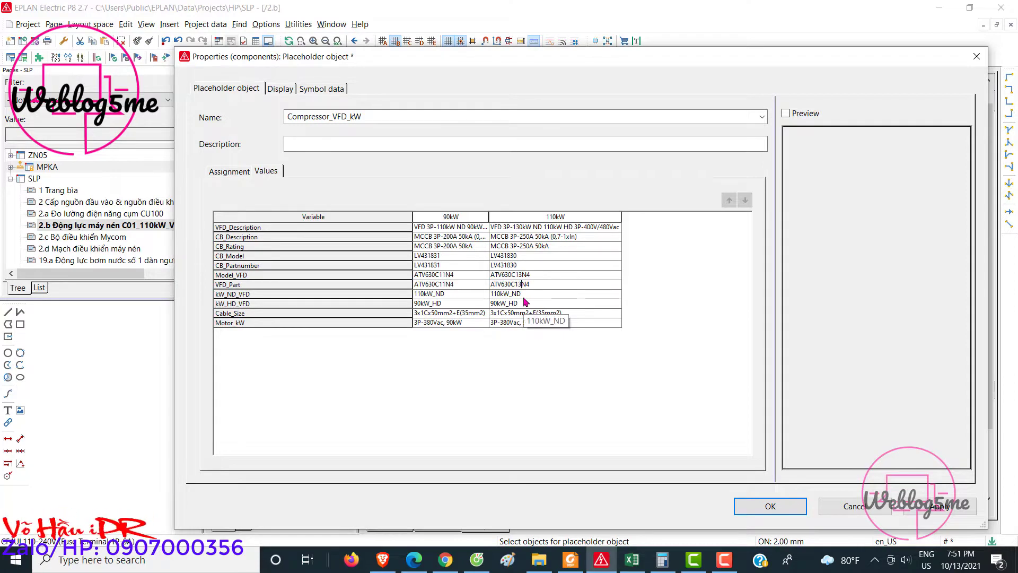
Step: Set kW_ND_VFD to 130kW_ND and kW_HD_VFD to 110kW_HD in the 110kW value set
{"action": "double_click", "coordinate": [498, 293]}
{"action": "key", "text": "BackSpace"}
{"action": "type", "text": "3"}
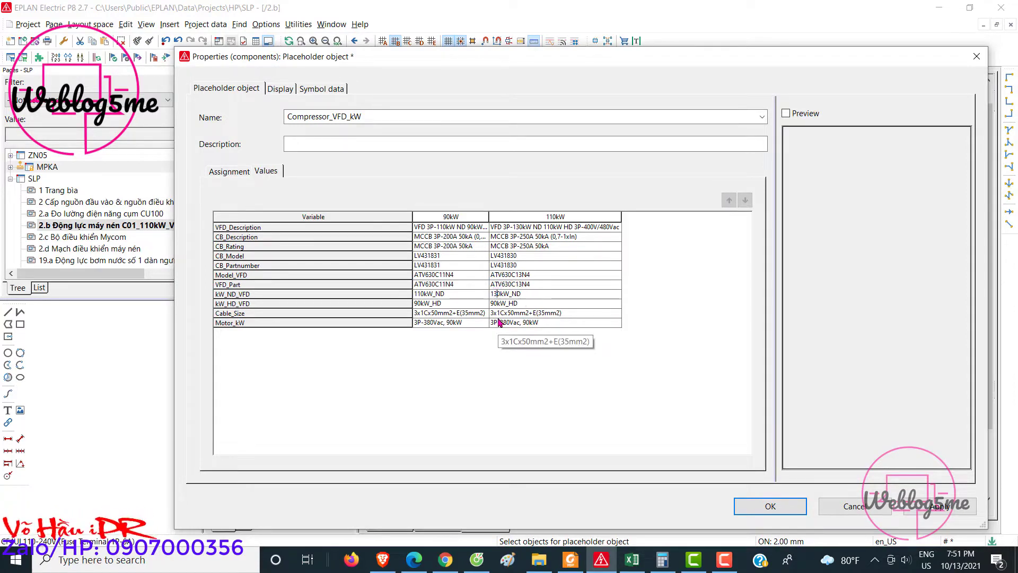
{"action": "left_click", "coordinate": [492, 303]}
{"action": "key", "text": "Delete"}
{"action": "type", "text": "11"}
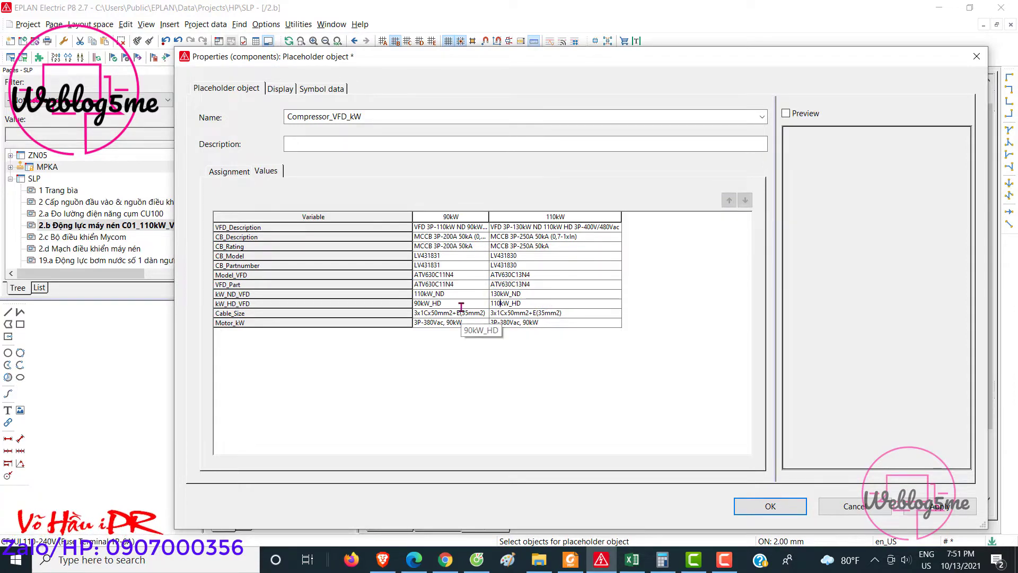
Step: Set the 110kW set's Cable_Size to 3x1Cx70mm2+E(35mm2) and Motor_kW to 3P-380Vac, 110kW, and confirm the placeholder object's properties
{"action": "left_click", "coordinate": [513, 312]}
{"action": "key", "text": "BackSpace"}
{"action": "type", "text": "7"}
{"action": "left_click", "coordinate": [507, 322]}
{"action": "left_click", "coordinate": [939, 506]}
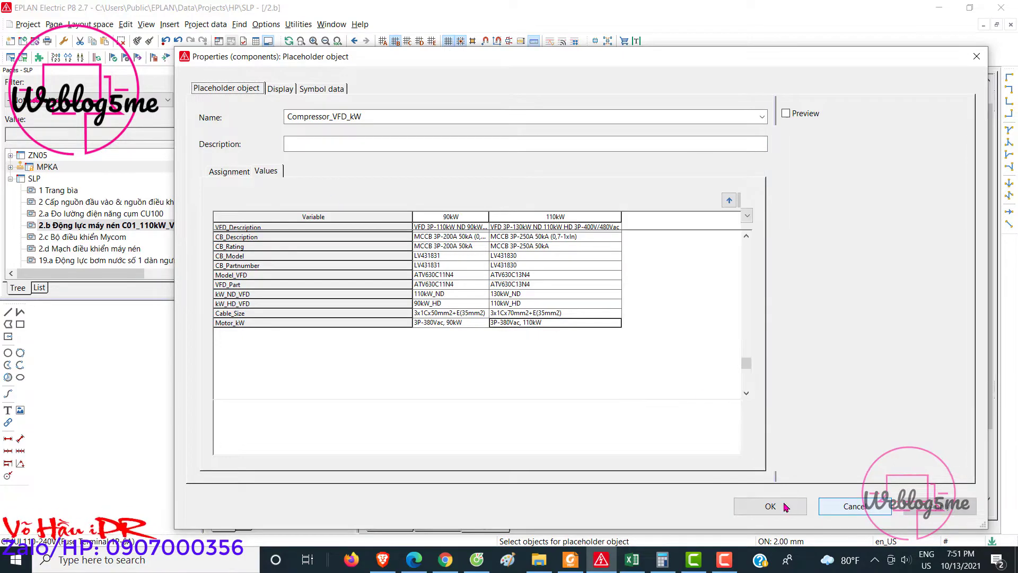
{"action": "left_click", "coordinate": [784, 506]}
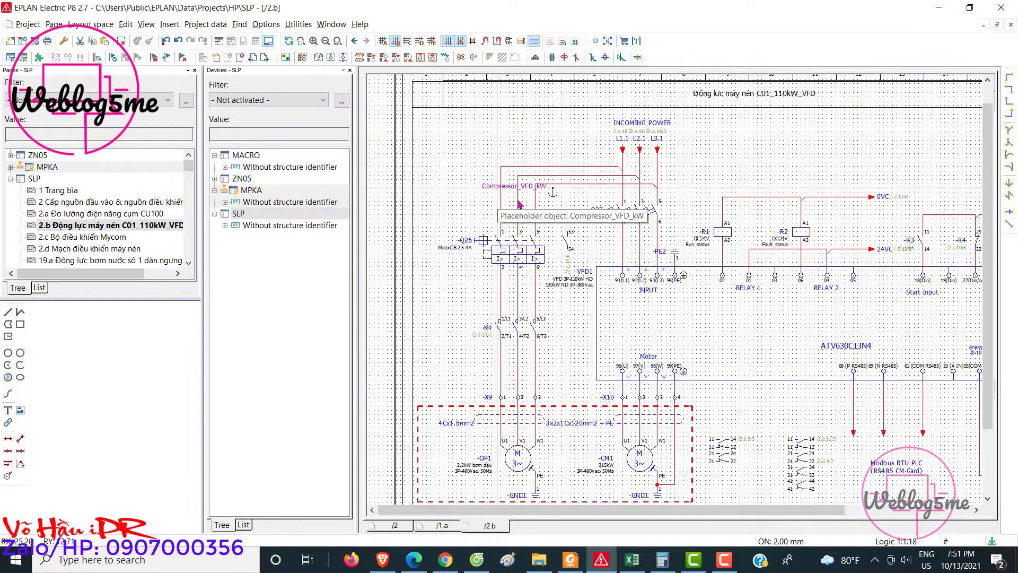
Step: Move the Compressor_VFD_kW placeholder object out of the circuit to the empty area left of the page frame
{"action": "scroll", "coordinate": [570, 217], "scroll_direction": "down", "scroll_amount": 1}
{"action": "left_click_drag", "start_coordinate": [558, 200], "coordinate": [436, 202]}
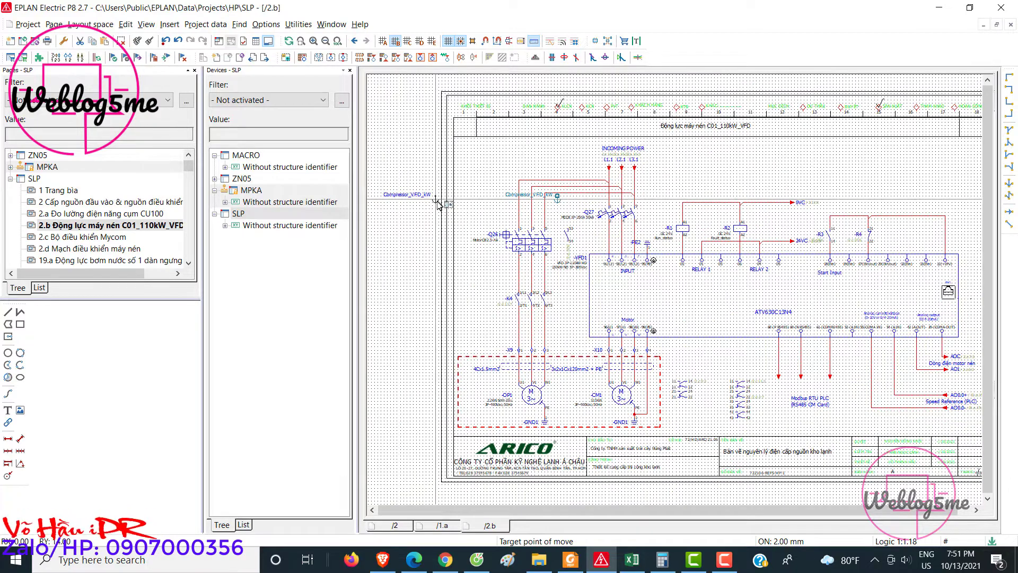
{"action": "left_click", "coordinate": [438, 204]}
{"action": "scroll", "coordinate": [431, 205], "scroll_direction": "up", "scroll_amount": 2}
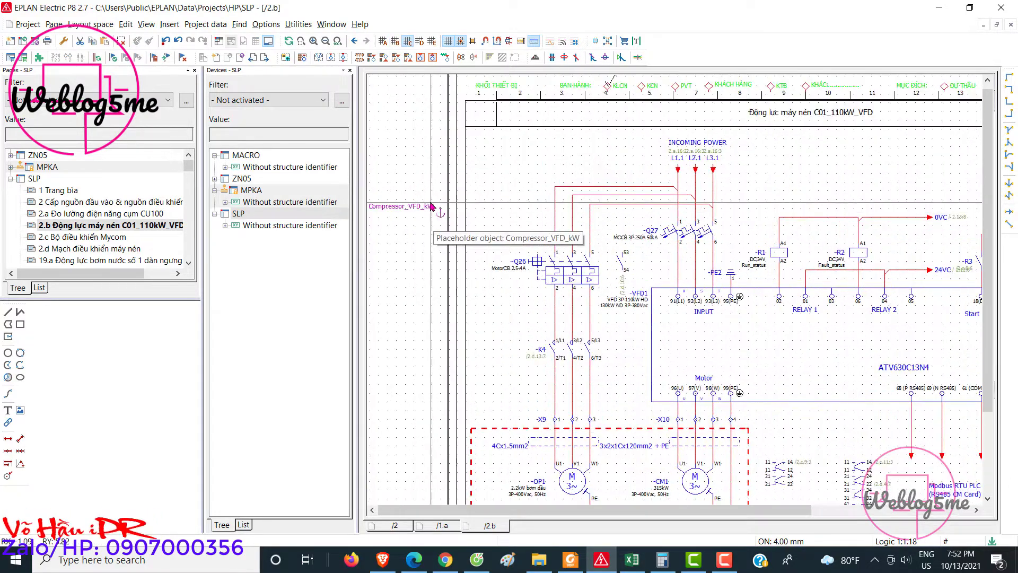
{"action": "scroll", "coordinate": [428, 250], "scroll_direction": "down", "scroll_amount": 2}
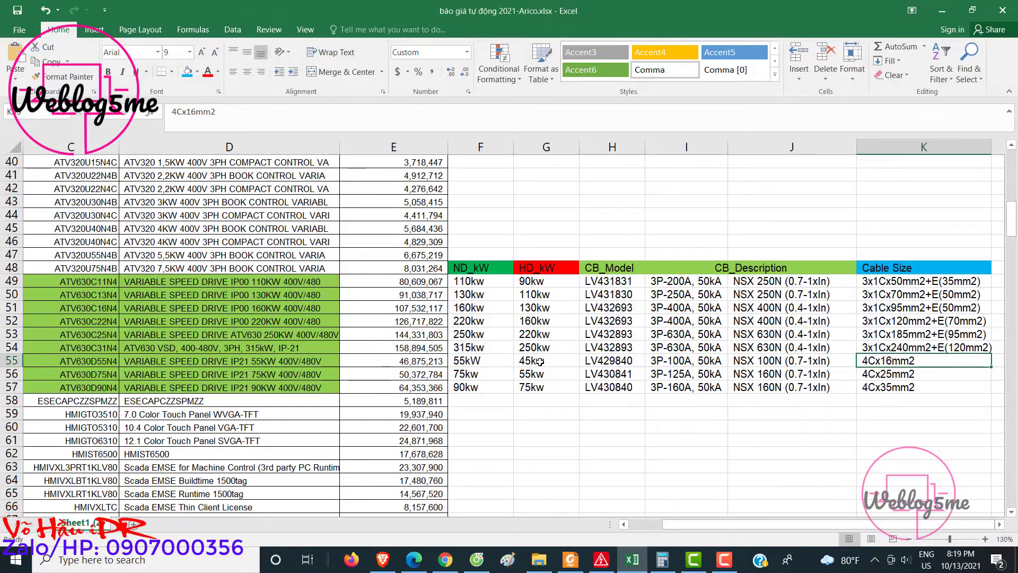
Step: Check the 45kw row's breaker data in Excel and rename the duplicated 250kW value set in EPLAN as 45kW
{"action": "left_click", "coordinate": [671, 361]}
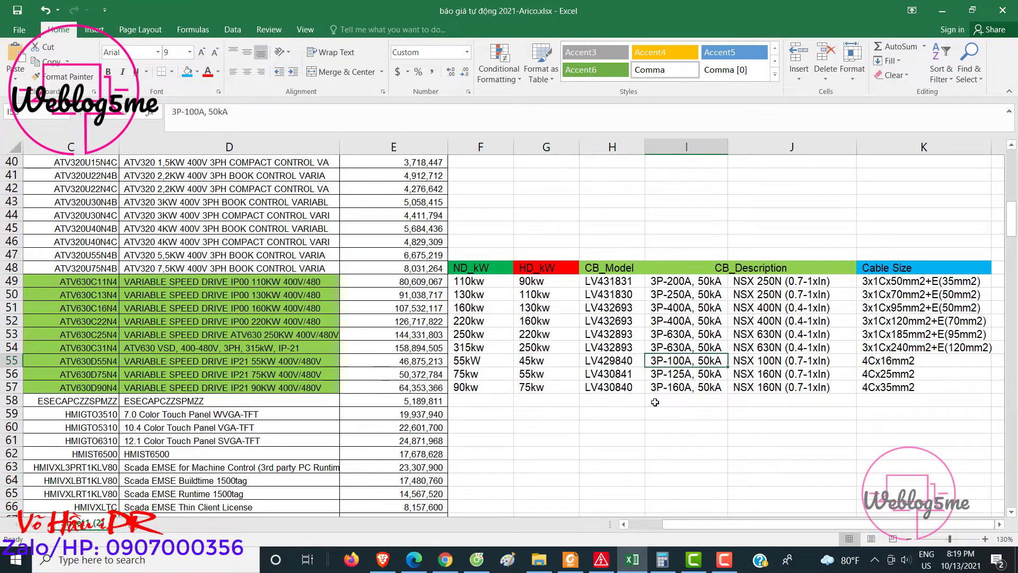
{"action": "left_click", "coordinate": [600, 559]}
{"action": "left_click", "coordinate": [676, 216]}
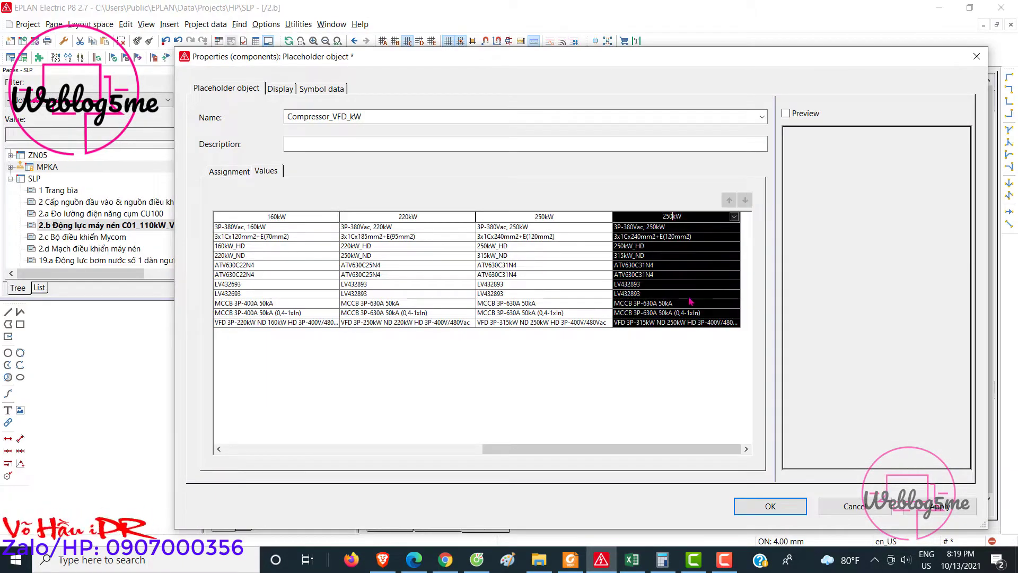
{"action": "key", "text": "BackSpace"}
{"action": "key", "text": "BackSpace"}
{"action": "key", "text": "BackSpace"}
{"action": "type", "text": "45"}
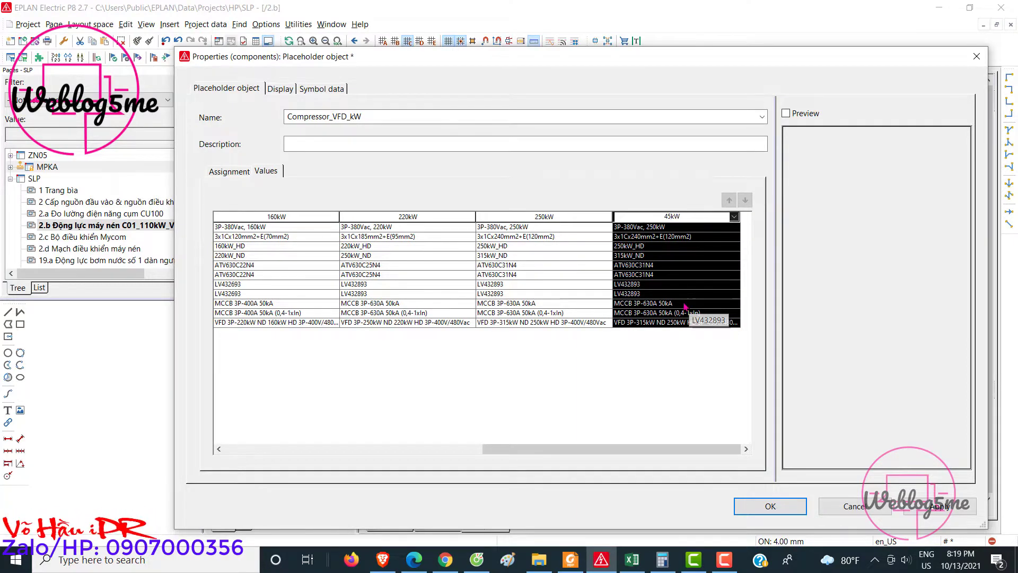
Step: Set Motor_kW of the 45kW value set to 3P-380Vac, 45kW
{"action": "left_click", "coordinate": [643, 228]}
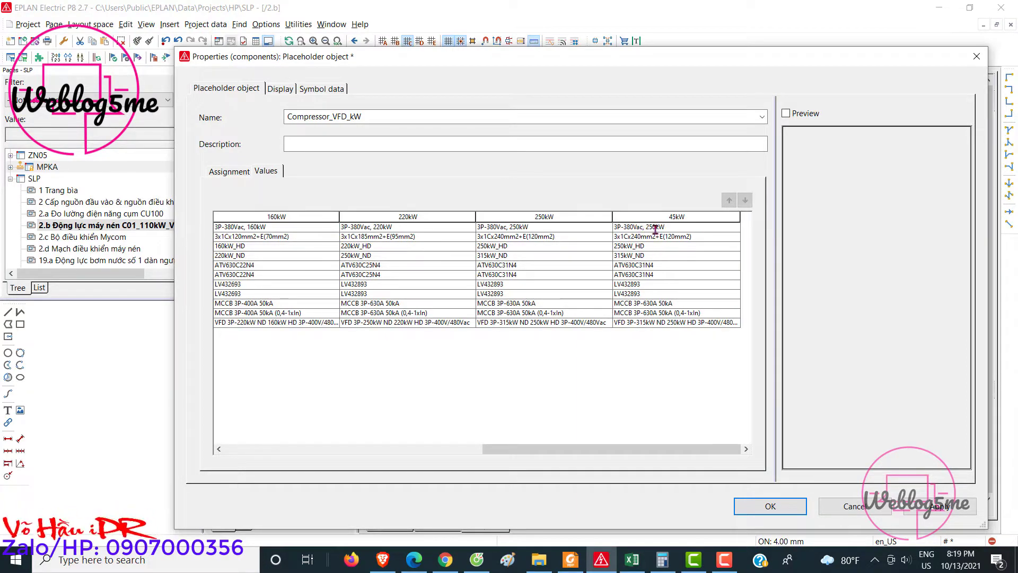
{"action": "key", "text": "BackSpace"}
{"action": "key", "text": "BackSpace"}
{"action": "key", "text": "BackSpace"}
{"action": "type", "text": "4"}
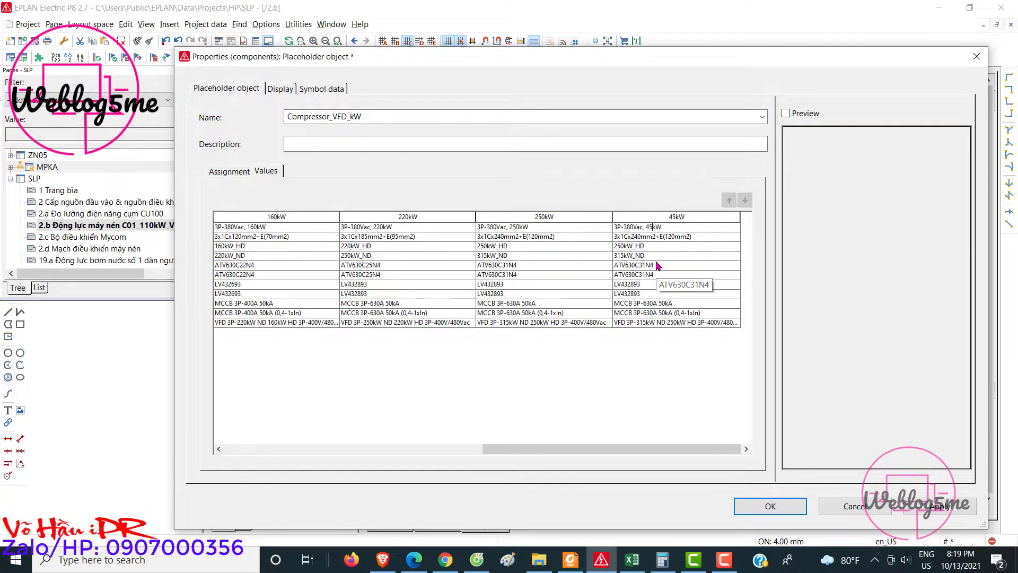
Step: Look up the 45kw cable in the Excel table and set Cable_Size of the 45kW value set to 4Cx16mm2
{"action": "left_click", "coordinate": [640, 238]}
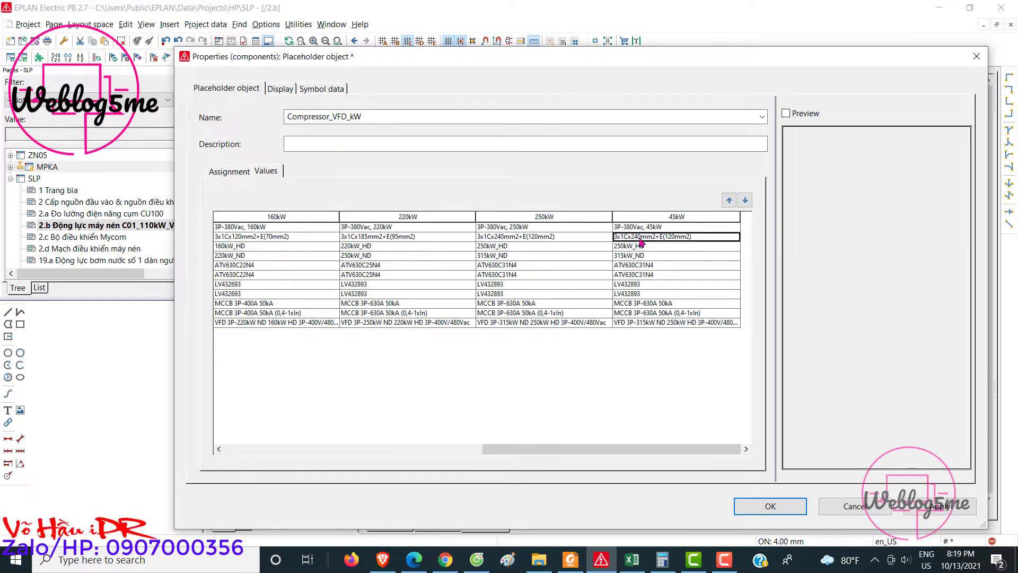
{"action": "left_click", "coordinate": [639, 564]}
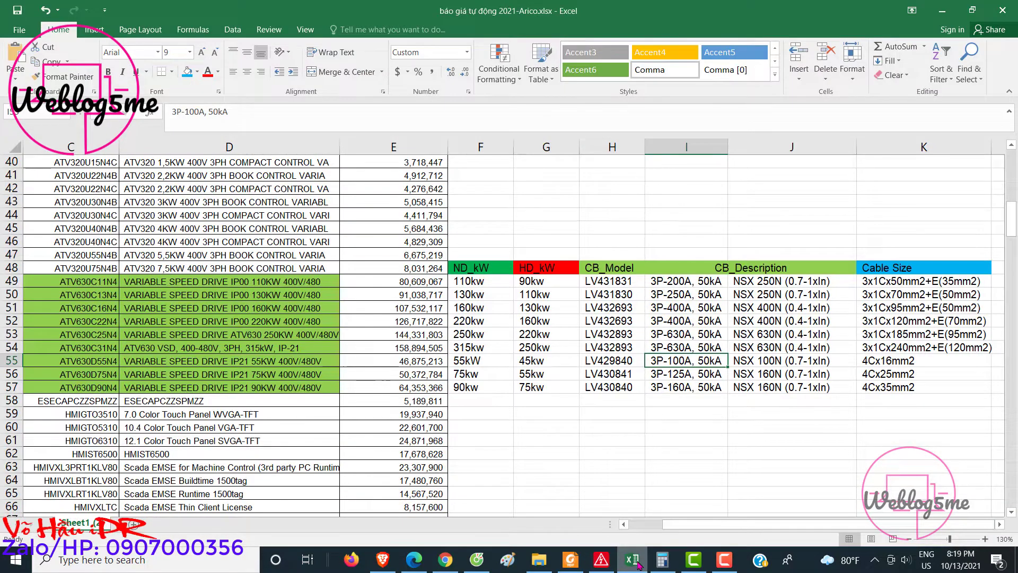
{"action": "left_click", "coordinate": [601, 560]}
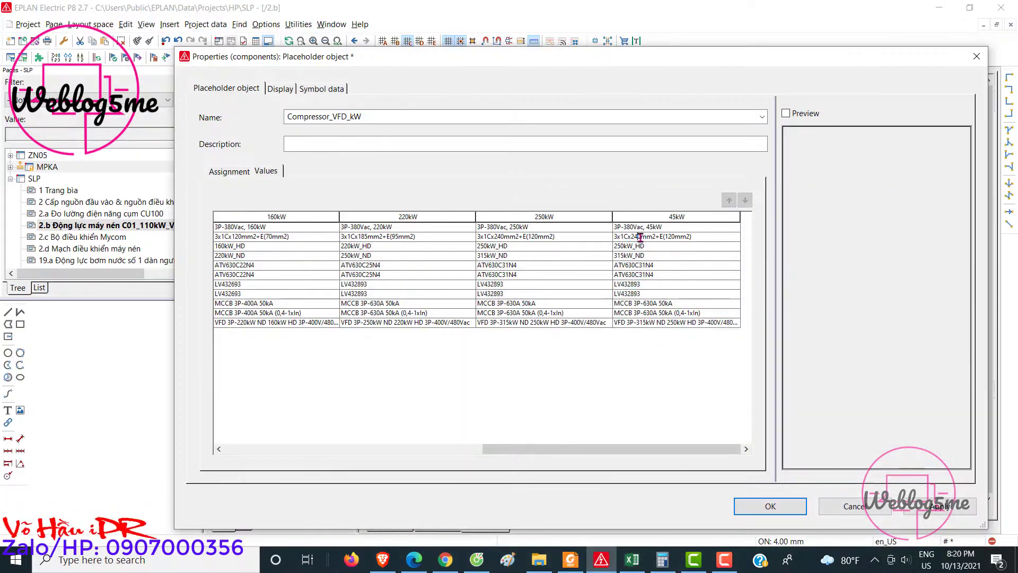
{"action": "type", "text": "4Cx16mm"}
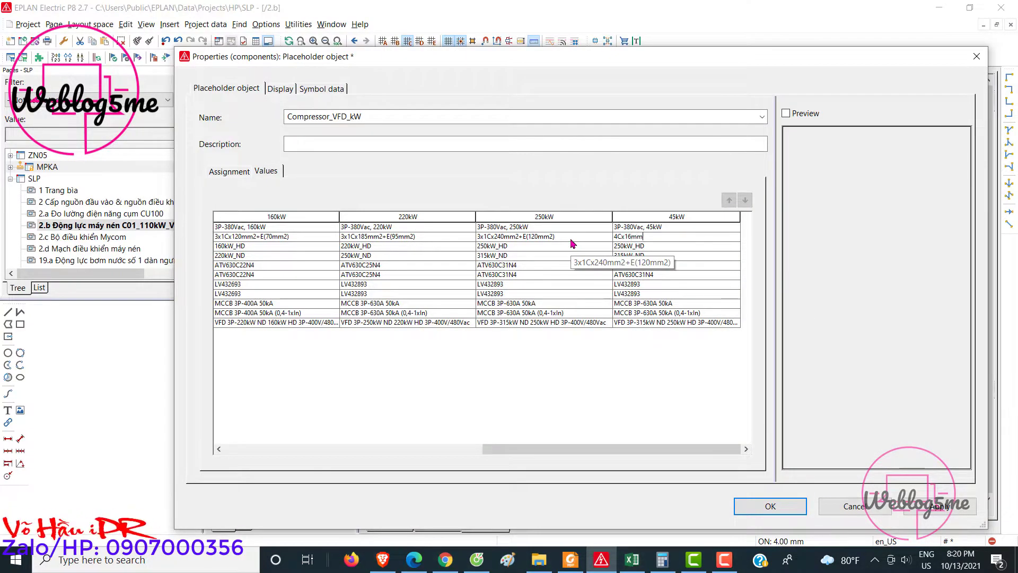
Step: Set kW_HD_VFD to 45kW_HD and kW_ND_VFD to 55kW_ND in the 45kW value set
{"action": "key", "text": "BackSpace"}
{"action": "key", "text": "BackSpace"}
{"action": "key", "text": "BackSpace"}
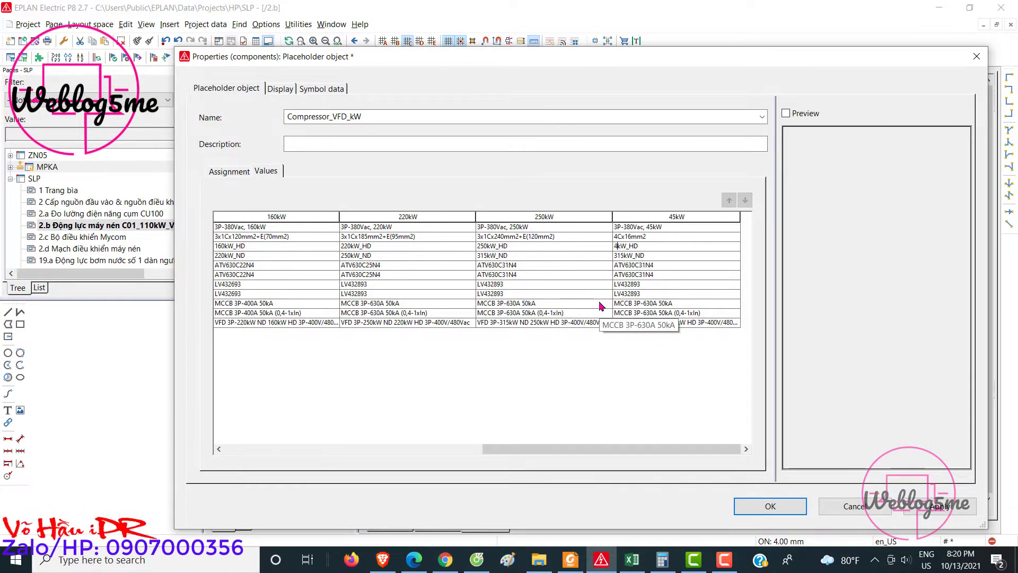
{"action": "type", "text": "45"}
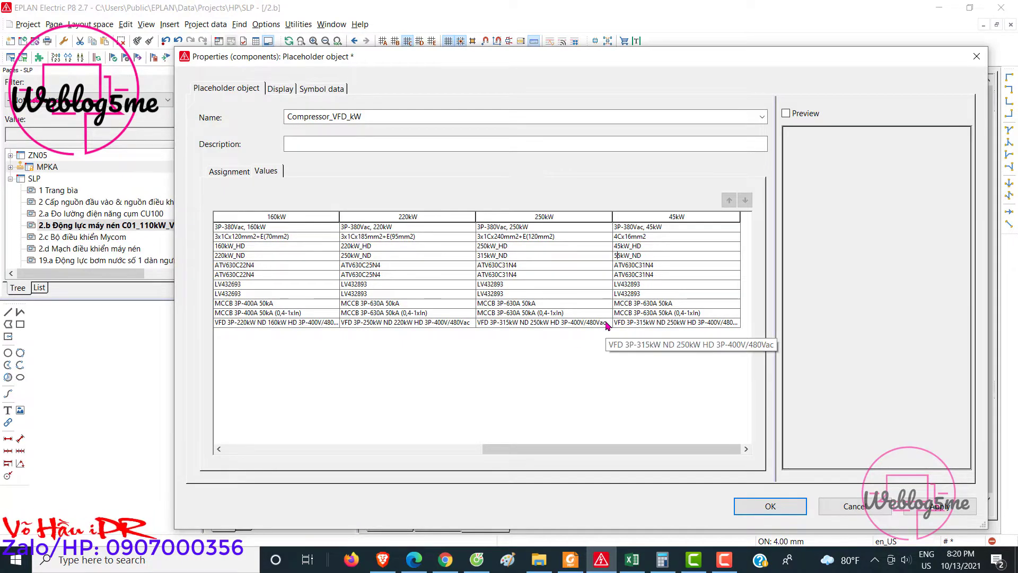
Step: Copy the drive model ATV630D55N4 from the Excel table into both drive part number rows of the 45kW value set in EPLAN
{"action": "left_click", "coordinate": [643, 265]}
{"action": "left_click", "coordinate": [631, 562]}
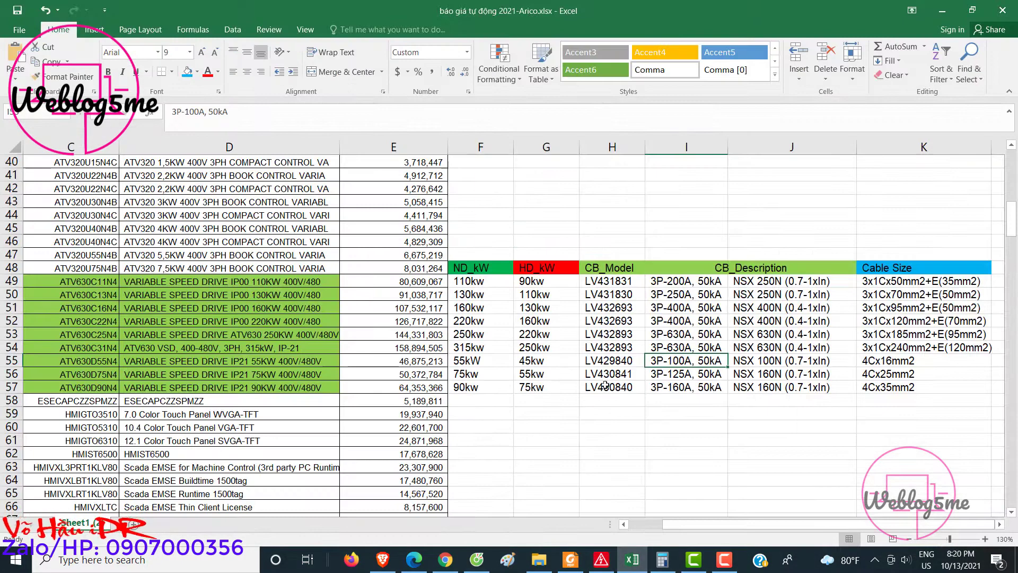
{"action": "double_click", "coordinate": [113, 361]}
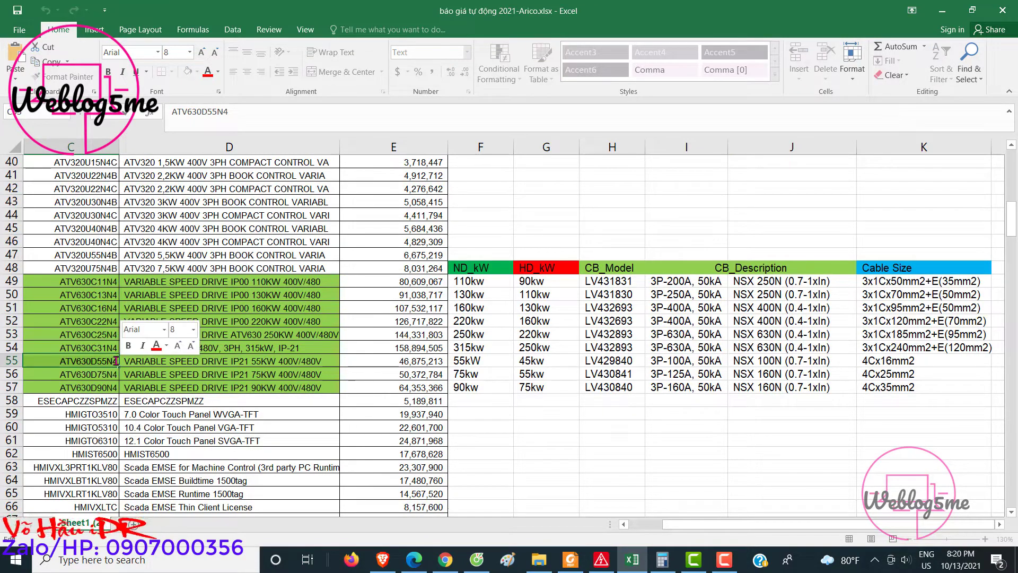
{"action": "left_click", "coordinate": [634, 557]}
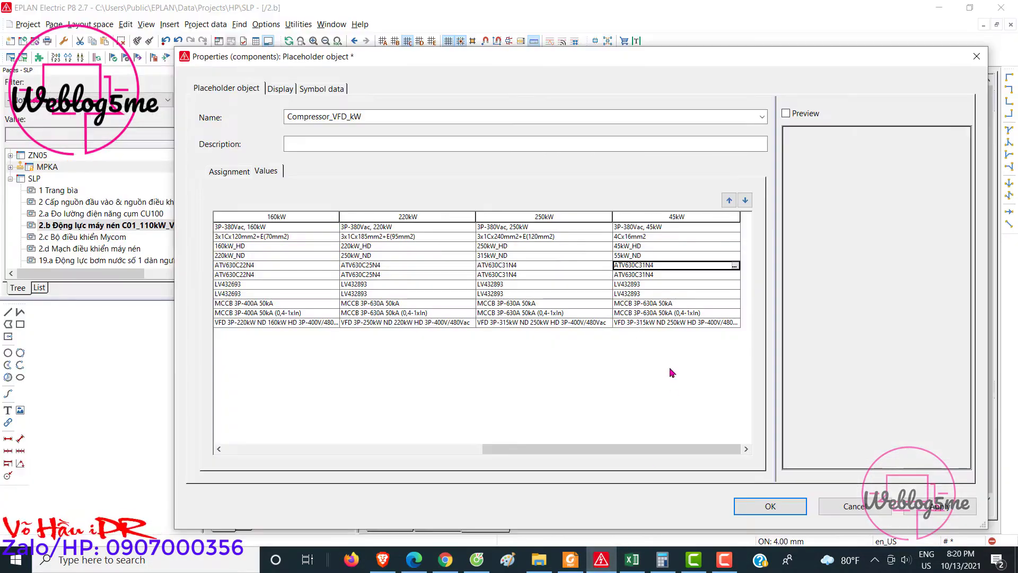
{"action": "left_click", "coordinate": [652, 265]}
{"action": "left_click_drag", "start_coordinate": [654, 265], "coordinate": [579, 269]}
{"action": "type", "text": "ATV630D55N4"}
{"action": "left_click", "coordinate": [642, 276]}
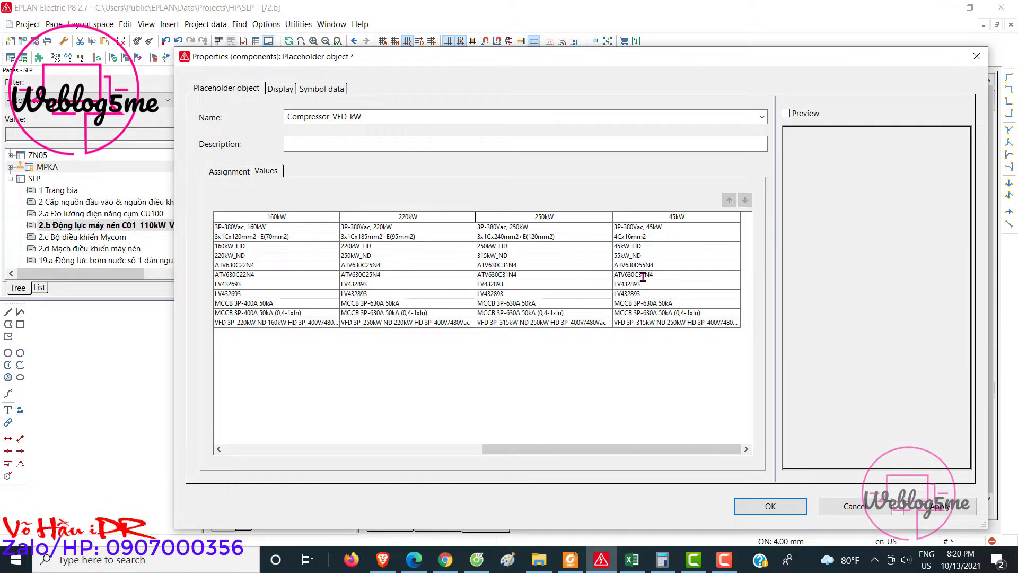
{"action": "left_click_drag", "start_coordinate": [658, 276], "coordinate": [576, 265]}
{"action": "type", "text": "ATV630D55N4"}
{"action": "key", "text": "Down"}
Step: Copy the 45kw breaker model LV429840 from Excel into both breaker part number rows of the 45kW value set in EPLAN
{"action": "left_click", "coordinate": [629, 565]}
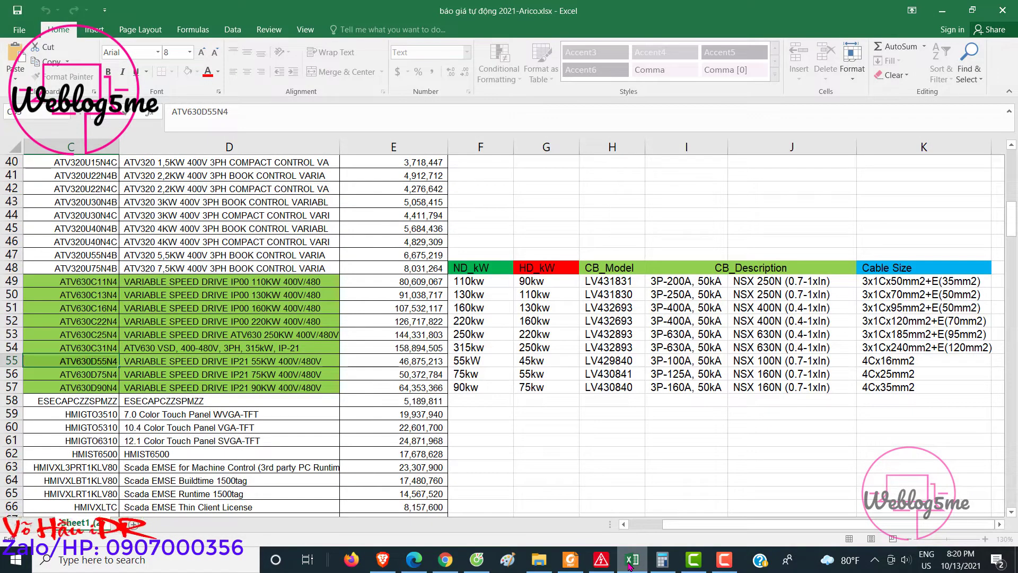
{"action": "double_click", "coordinate": [619, 364]}
{"action": "left_click_drag", "start_coordinate": [643, 360], "coordinate": [556, 350]}
{"action": "left_click", "coordinate": [633, 558]}
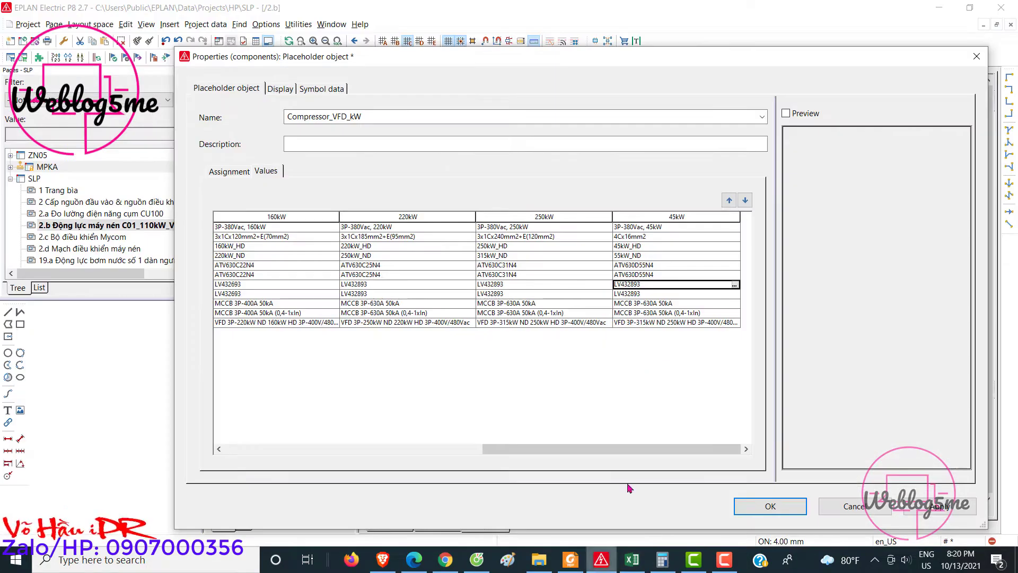
{"action": "left_click", "coordinate": [644, 285]}
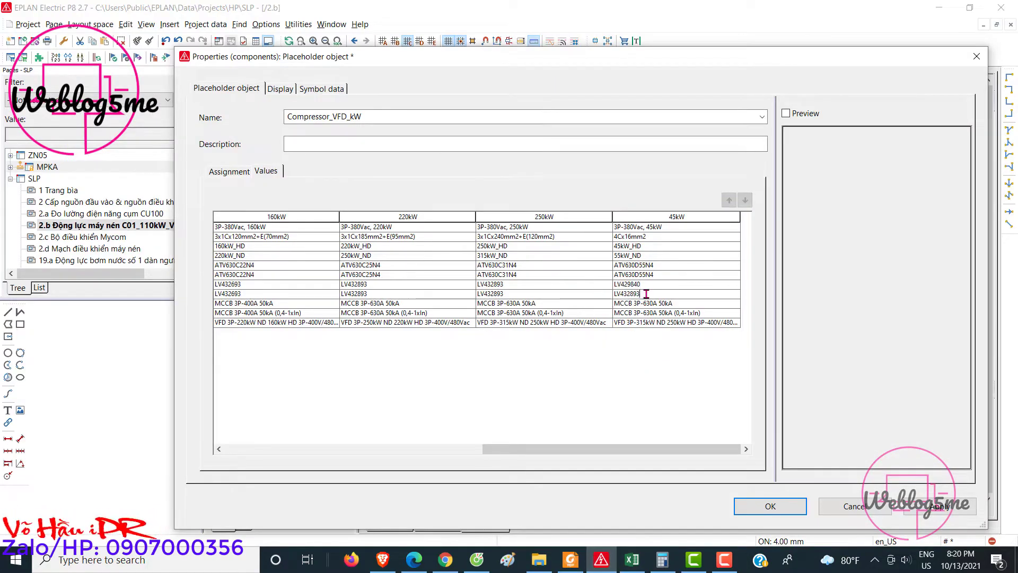
Step: Change the 45kW value set's two breaker descriptions to MCCB 3P-100A 50kA and its drive description to VFD 3P-55kW ND 45kW HD
{"action": "left_click", "coordinate": [630, 304]}
{"action": "key", "text": "BackSpace"}
{"action": "key", "text": "BackSpace"}
{"action": "key", "text": "BackSpace"}
{"action": "type", "text": "55"}
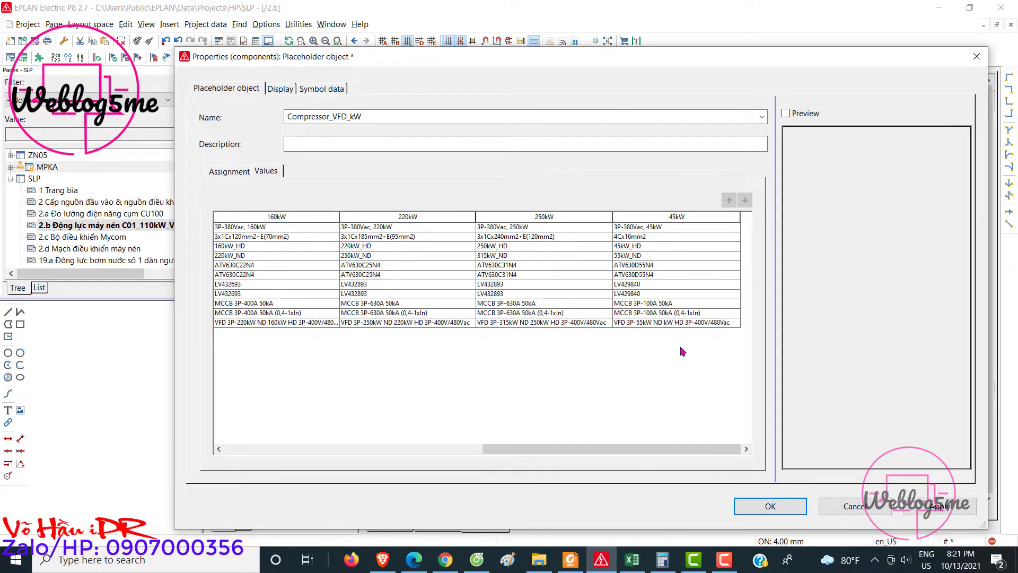
Step: Duplicate the completed 45kW value set into a new value set, widen its column and rename it 55kW
{"action": "left_click", "coordinate": [667, 216]}
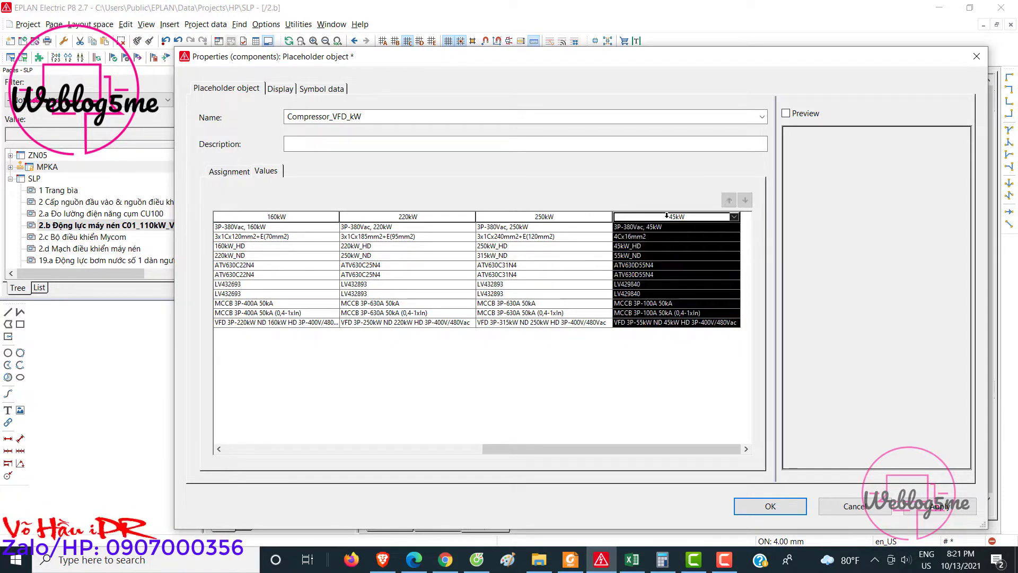
{"action": "left_click", "coordinate": [631, 559]}
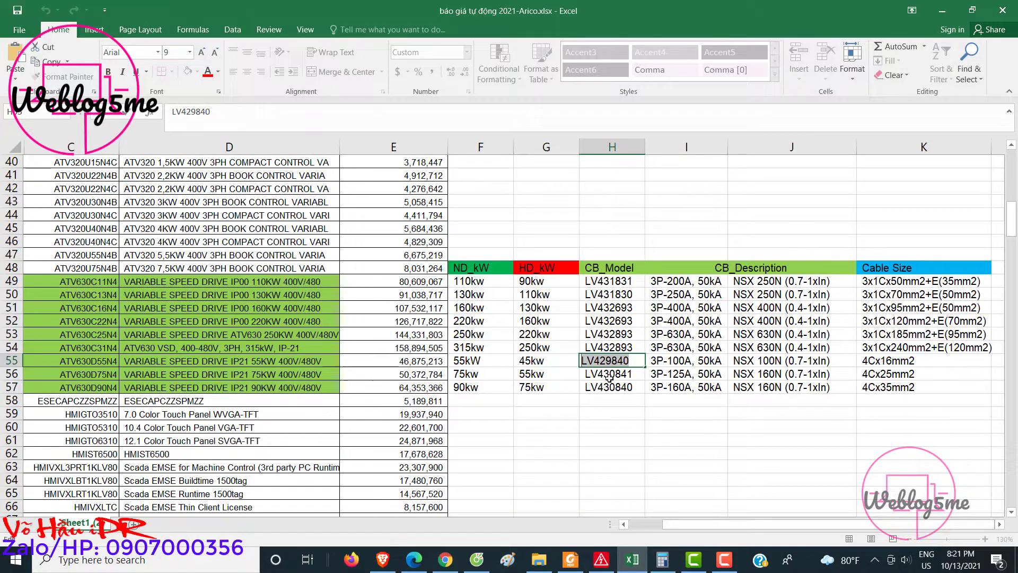
{"action": "left_click", "coordinate": [601, 559]}
{"action": "right_click", "coordinate": [671, 356]}
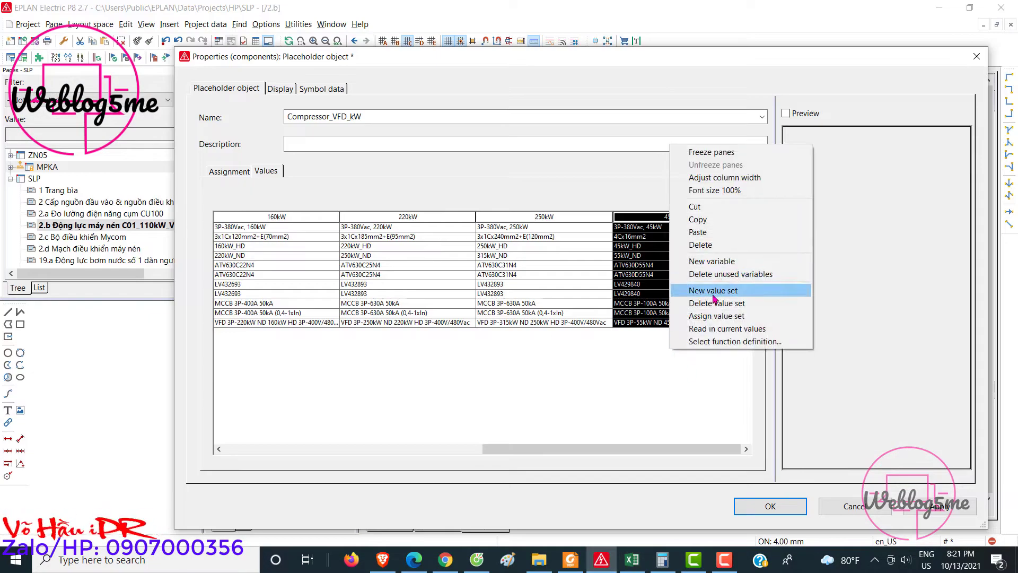
{"action": "left_click", "coordinate": [700, 294]}
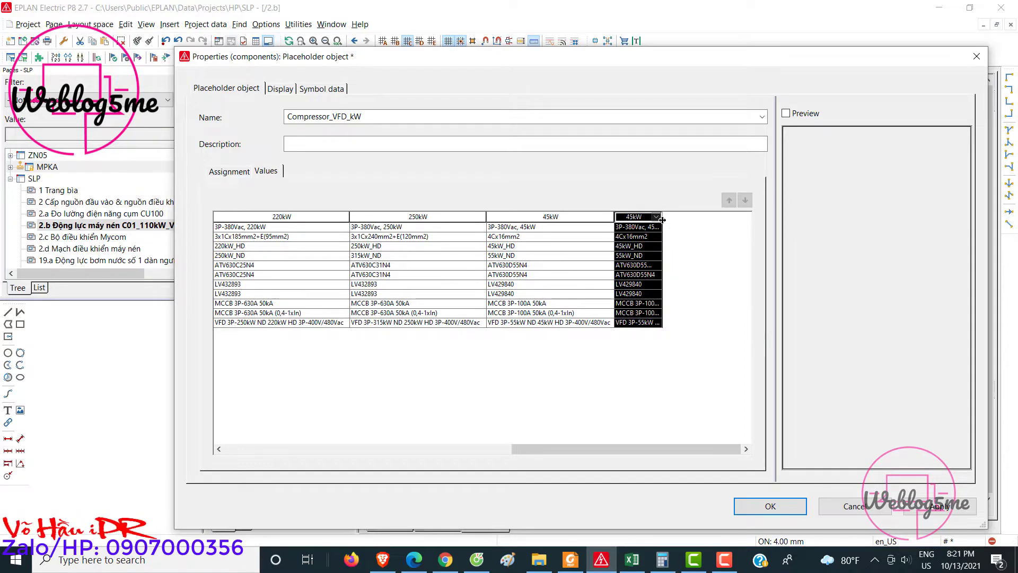
{"action": "double_click", "coordinate": [662, 220]}
{"action": "left_click", "coordinate": [664, 213]}
{"action": "key", "text": "Delete"}
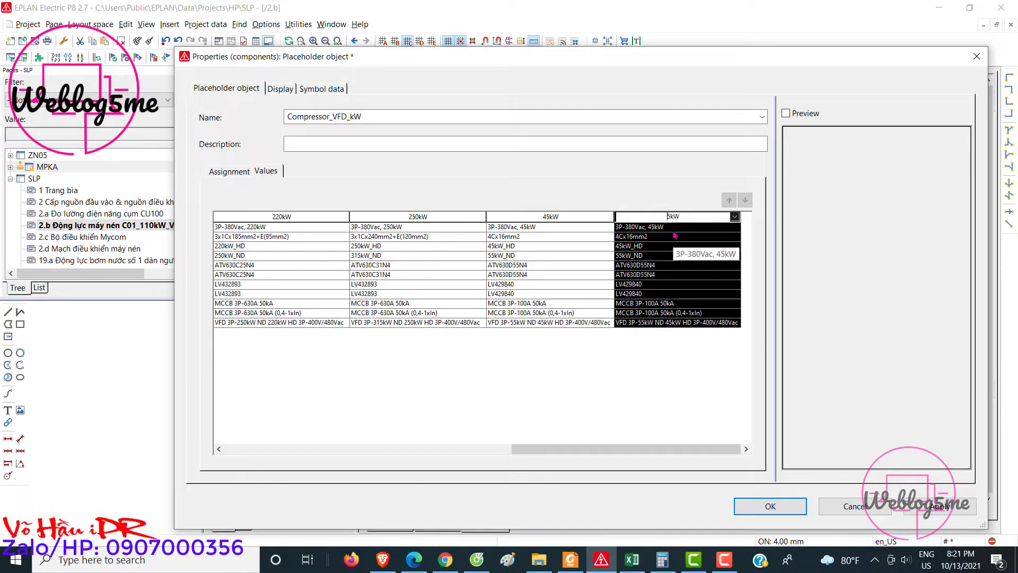
Step: Set Motor_kW to 3P-380Vac, 55kW and Cable_Size to 4Cx25mm2 in the 55kW value set
{"action": "left_click", "coordinate": [673, 230]}
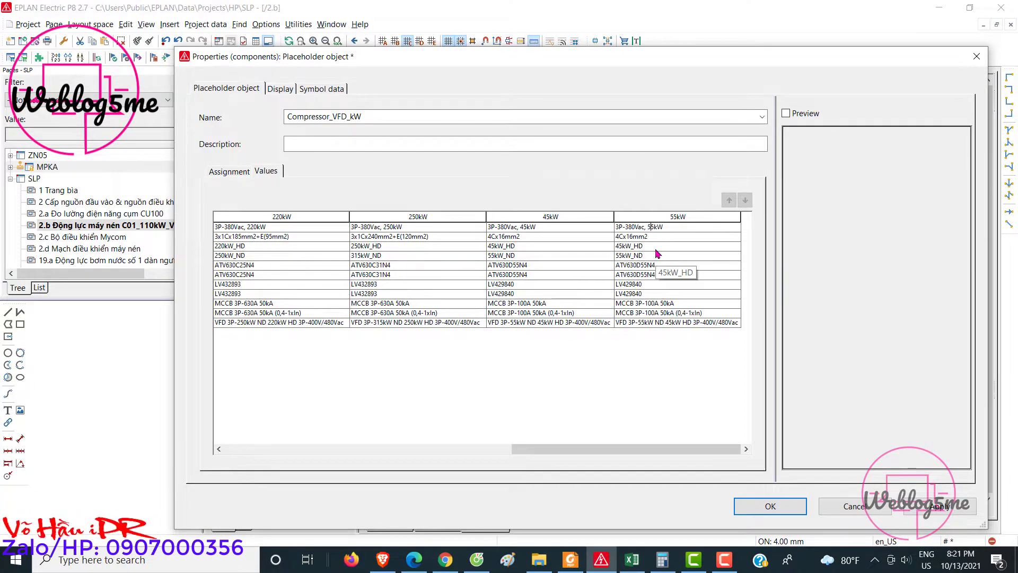
{"action": "double_click", "coordinate": [632, 237]}
{"action": "key", "text": "BackSpace"}
{"action": "key", "text": "BackSpace"}
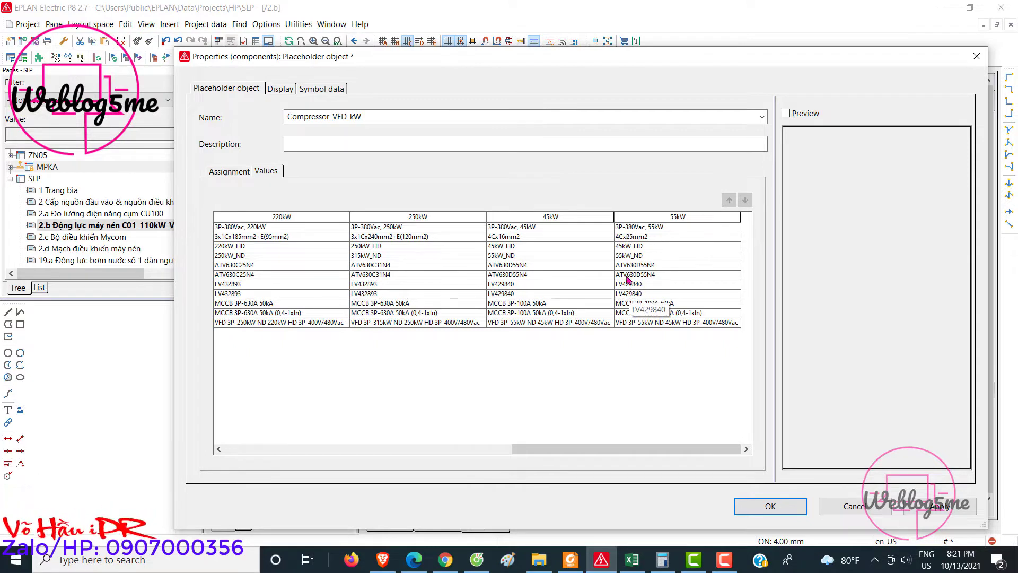
Step: Set kW_HD_VFD to 55kW_HD and kW_ND_VFD to 75kW_ND in the 55kW value set
{"action": "key", "text": "BackSpace"}
{"action": "type", "text": "5"}
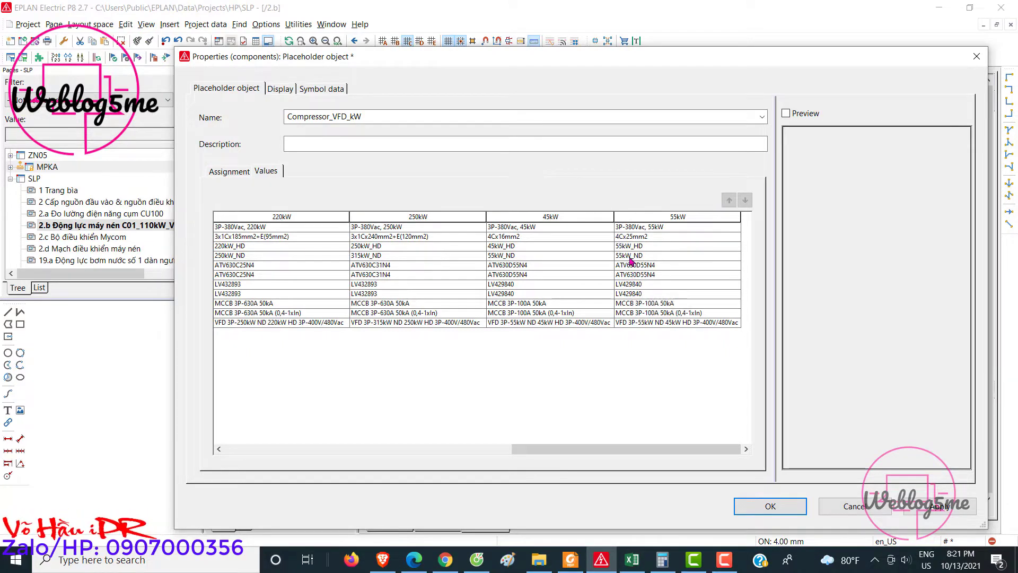
{"action": "left_click", "coordinate": [628, 257]}
{"action": "left_click", "coordinate": [617, 260]}
{"action": "key", "text": "BackSpace"}
{"action": "type", "text": "7"}
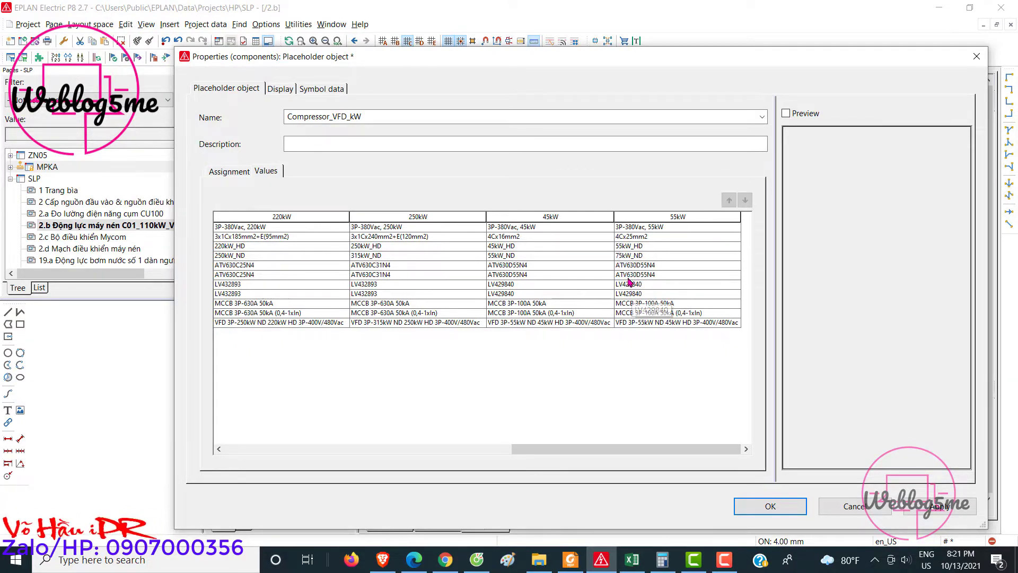
Step: Change both drive part numbers of the 55kW value set to ATV630D75N4
{"action": "left_click", "coordinate": [645, 265]}
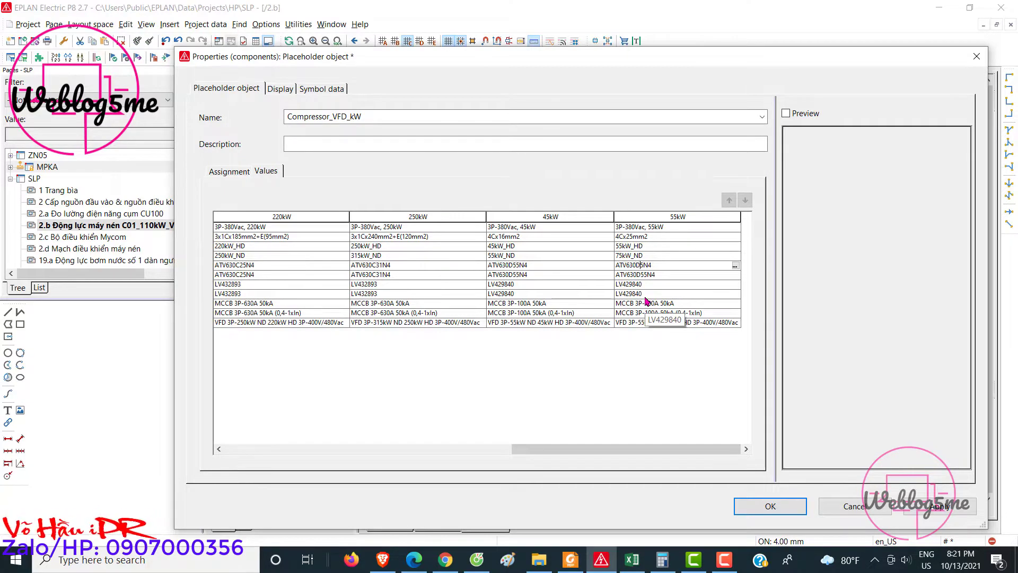
{"action": "left_click", "coordinate": [644, 275]}
{"action": "left_click", "coordinate": [643, 275]}
{"action": "key", "text": "BackSpace"}
{"action": "type", "text": "7"}
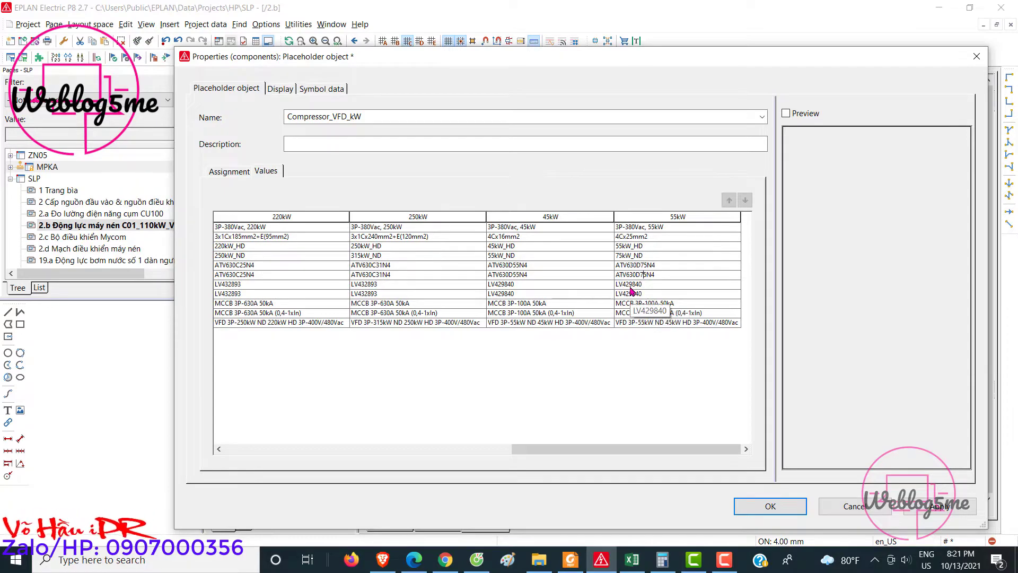
Step: Check the 55kw row in Excel and copy its breaker model LV430841 into both breaker part number rows of EPLAN's 55kW value set
{"action": "left_click", "coordinate": [631, 288]}
{"action": "left_click", "coordinate": [631, 559]}
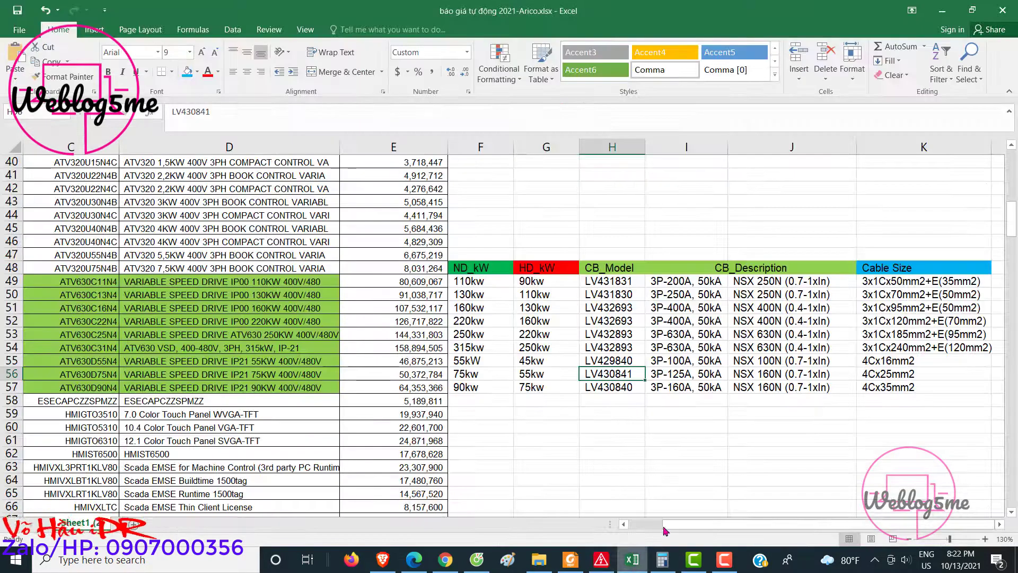
{"action": "left_click", "coordinate": [493, 377]}
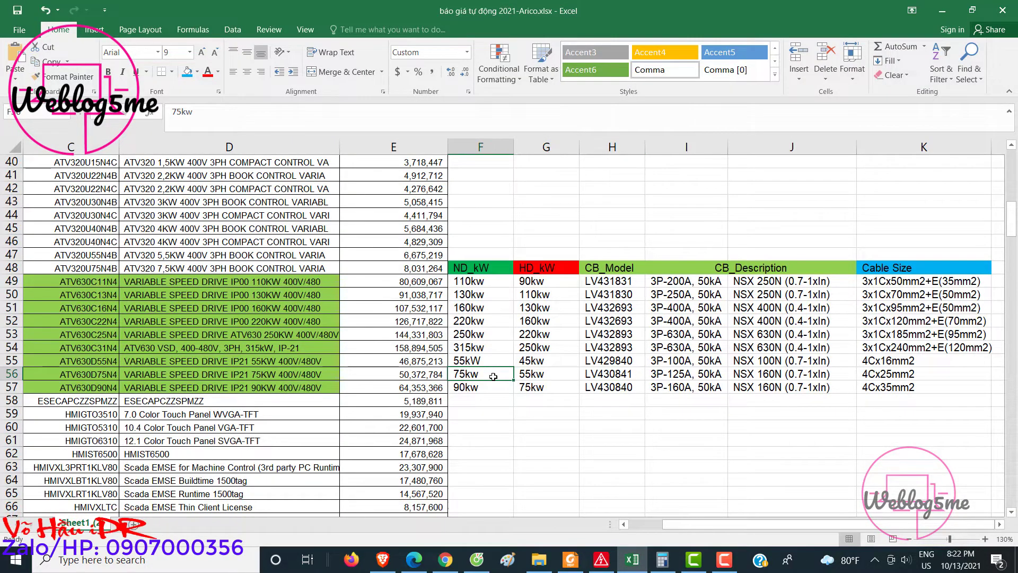
{"action": "double_click", "coordinate": [70, 375]}
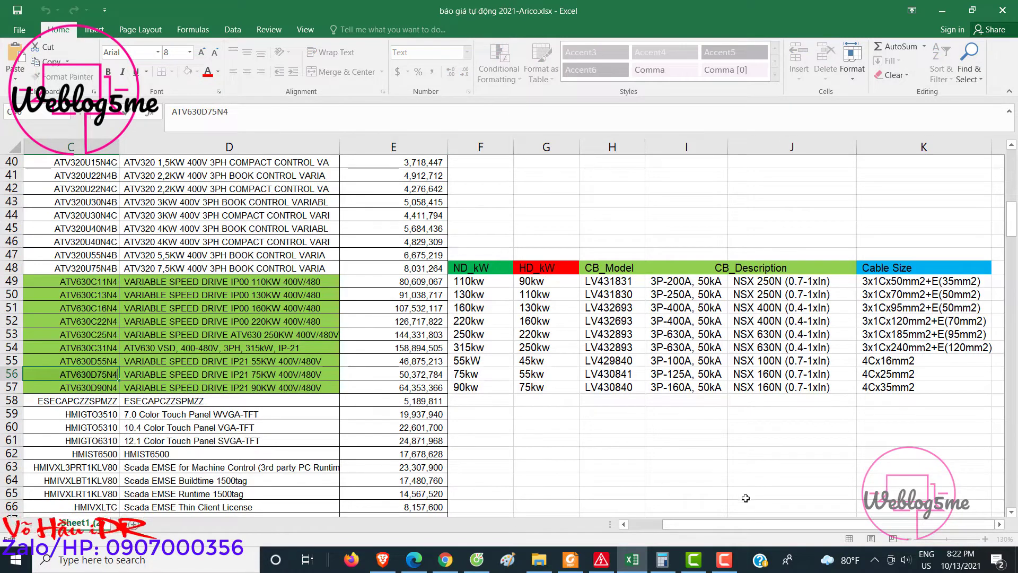
{"action": "double_click", "coordinate": [600, 375]}
{"action": "left_click_drag", "start_coordinate": [582, 375], "coordinate": [644, 377]}
{"action": "key", "text": "ctrl+c"}
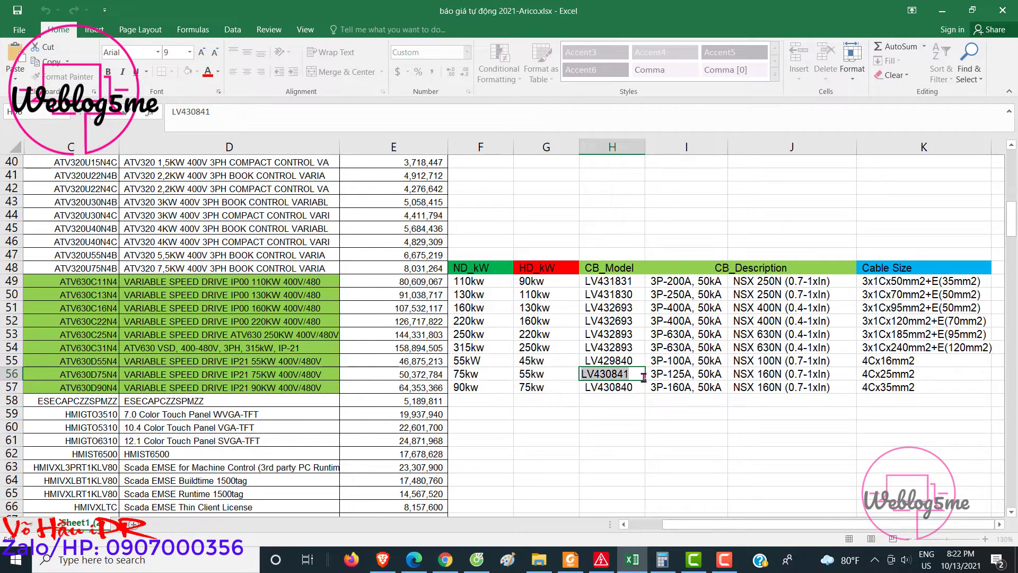
{"action": "left_click", "coordinate": [601, 560]}
{"action": "double_click", "coordinate": [638, 284]}
{"action": "key", "text": "ctrl+v"}
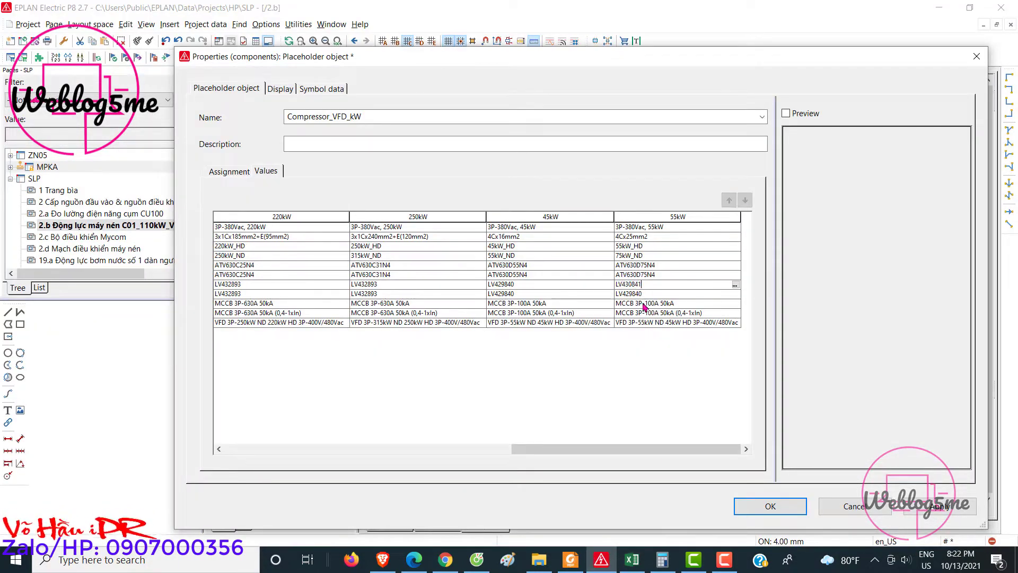
{"action": "left_click", "coordinate": [639, 293]}
Step: Change the 55kW value set's two breaker descriptions to MCCB 3P-125A 50kA and its drive description to VFD 3P-75kW ND 55kW HD
{"action": "left_click", "coordinate": [655, 302]}
{"action": "left_click", "coordinate": [655, 302]}
{"action": "left_click", "coordinate": [659, 313]}
{"action": "left_click", "coordinate": [657, 313]}
{"action": "left_click", "coordinate": [651, 323]}
{"action": "left_click", "coordinate": [652, 322]}
Step: Duplicate the completed 55kW value set into a new value set, widen its column and rename it 75kW
{"action": "left_click_drag", "start_coordinate": [673, 216], "coordinate": [707, 331]}
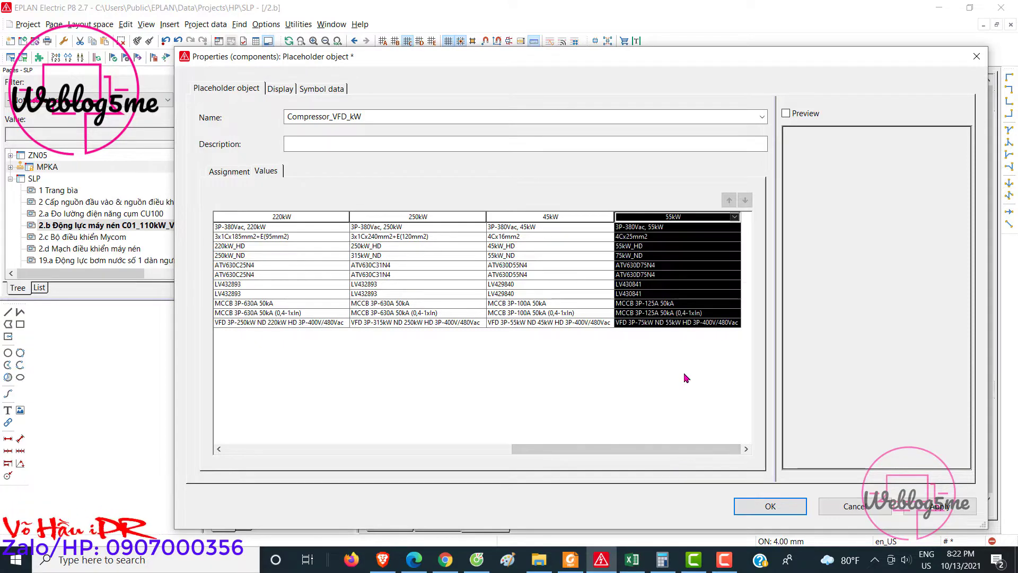
{"action": "right_click", "coordinate": [685, 373]}
{"action": "left_click", "coordinate": [721, 314]}
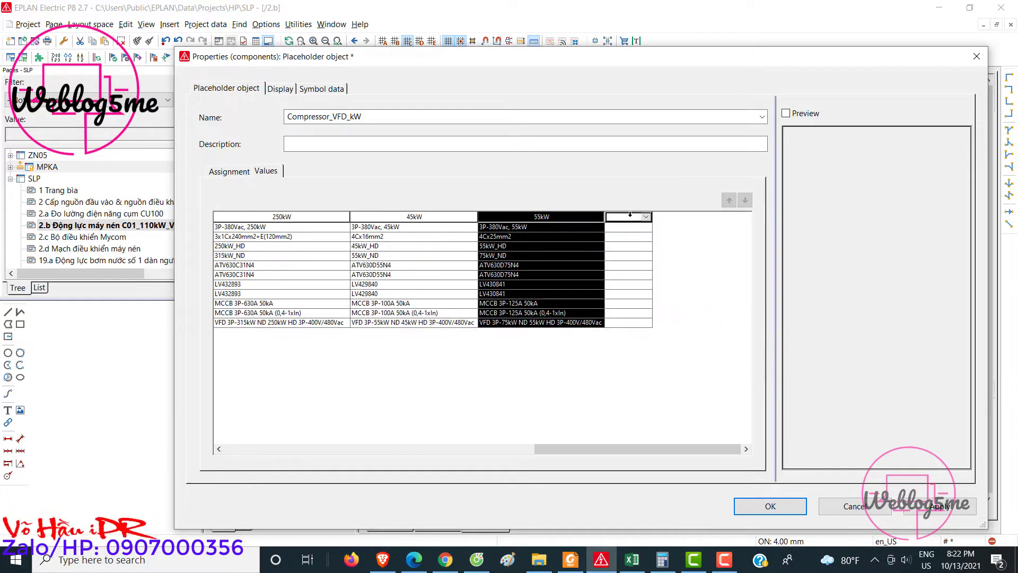
{"action": "left_click_drag", "start_coordinate": [749, 228], "coordinate": [739, 227]}
{"action": "left_click", "coordinate": [663, 216]}
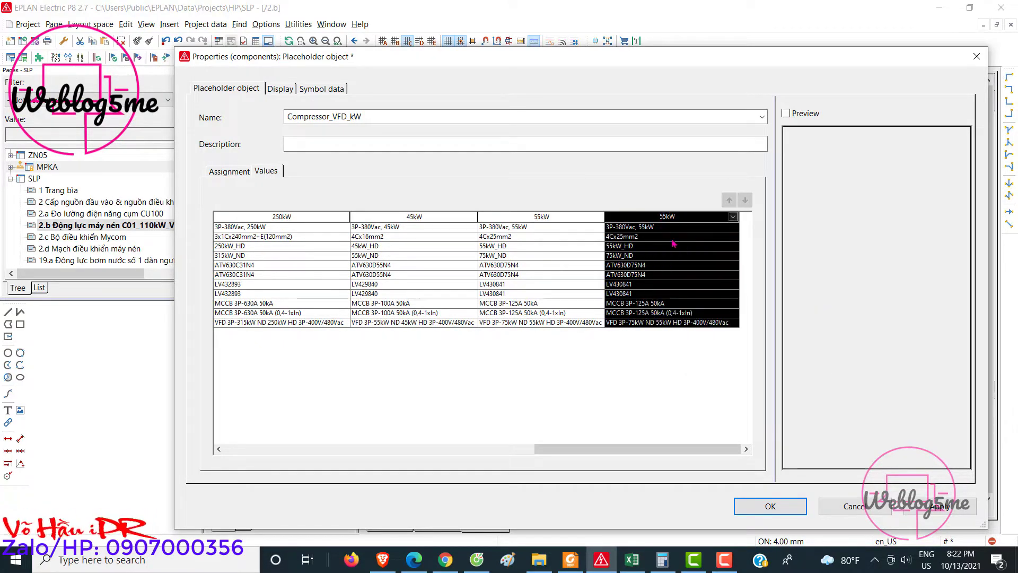
{"action": "key", "text": "BackSpace"}
{"action": "type", "text": "7"}
Step: Set Motor_kW to 3P-380Vac, 75kW and Cable_Size to 4Cx35mm2 in the 75kW value set
{"action": "left_click", "coordinate": [637, 227]}
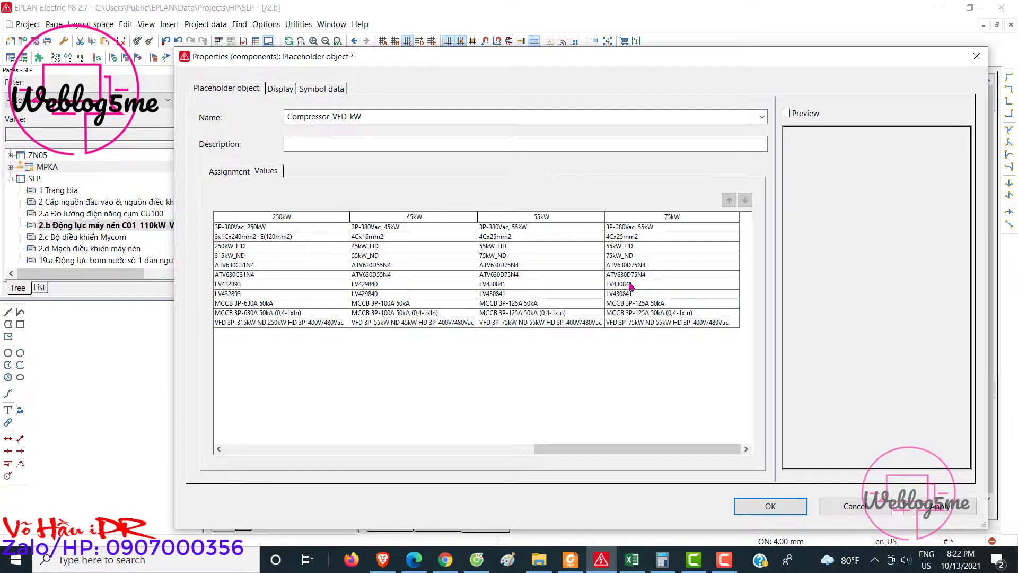
{"action": "key", "text": "BackSpace"}
{"action": "type", "text": "7"}
{"action": "left_click", "coordinate": [619, 236]}
{"action": "key", "text": "BackSpace"}
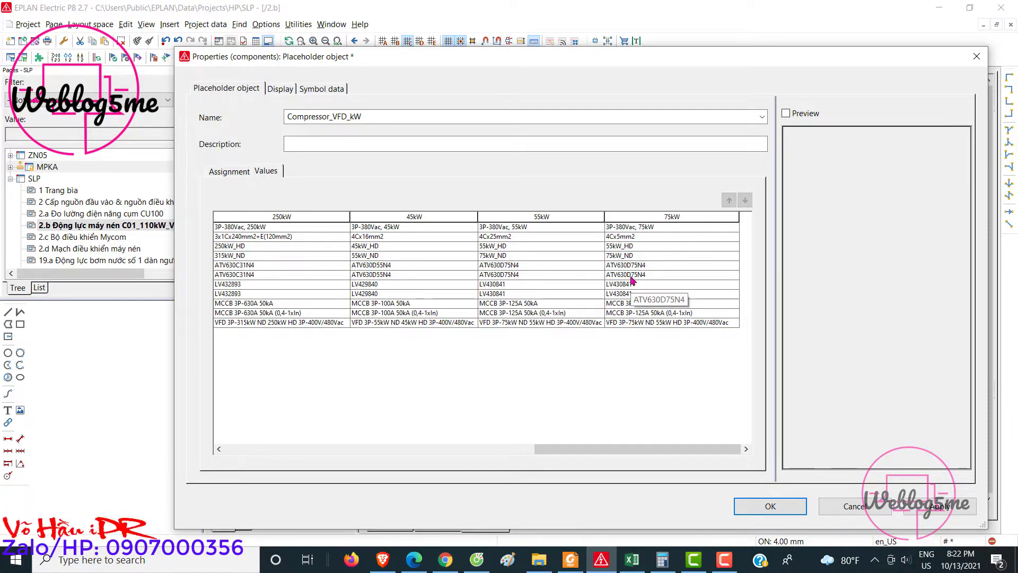
{"action": "type", "text": "3"}
Step: Set kW_HD_VFD to 75kW_HD and kW_ND_VFD to 90kW_ND in the 75kW value set
{"action": "key", "text": "Down"}
{"action": "key", "text": "Delete"}
{"action": "type", "text": "7"}
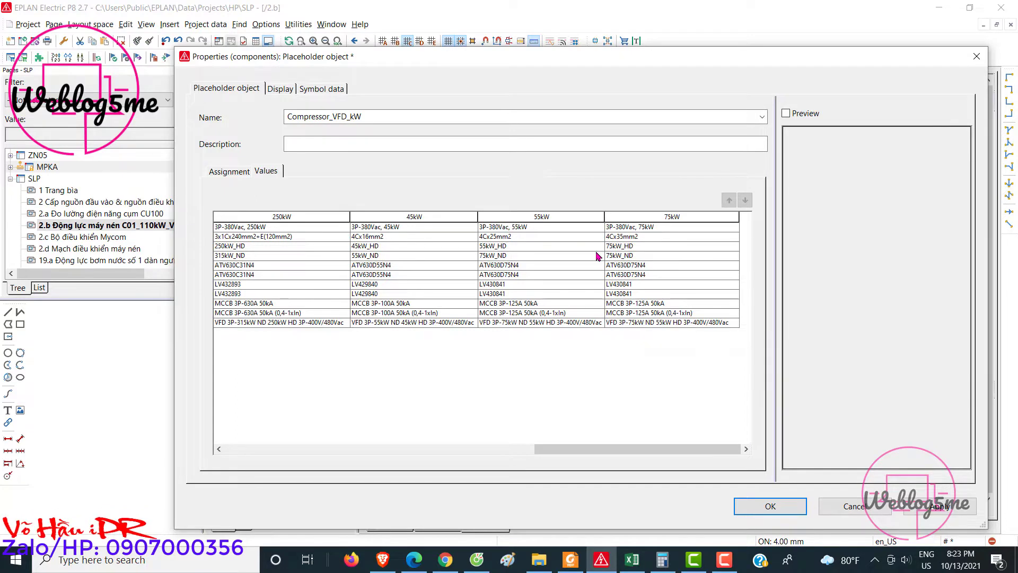
{"action": "double_click", "coordinate": [612, 259]}
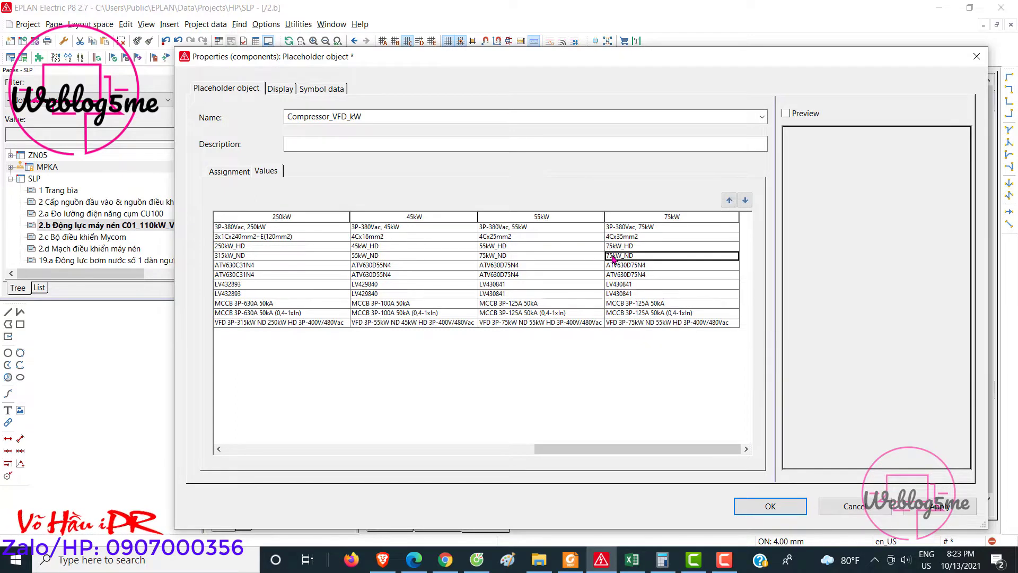
Step: Change both drive part numbers of the 75kW value set to ATV630D90N4
{"action": "double_click", "coordinate": [637, 265]}
{"action": "key", "text": "BackSpace"}
{"action": "key", "text": "BackSpace"}
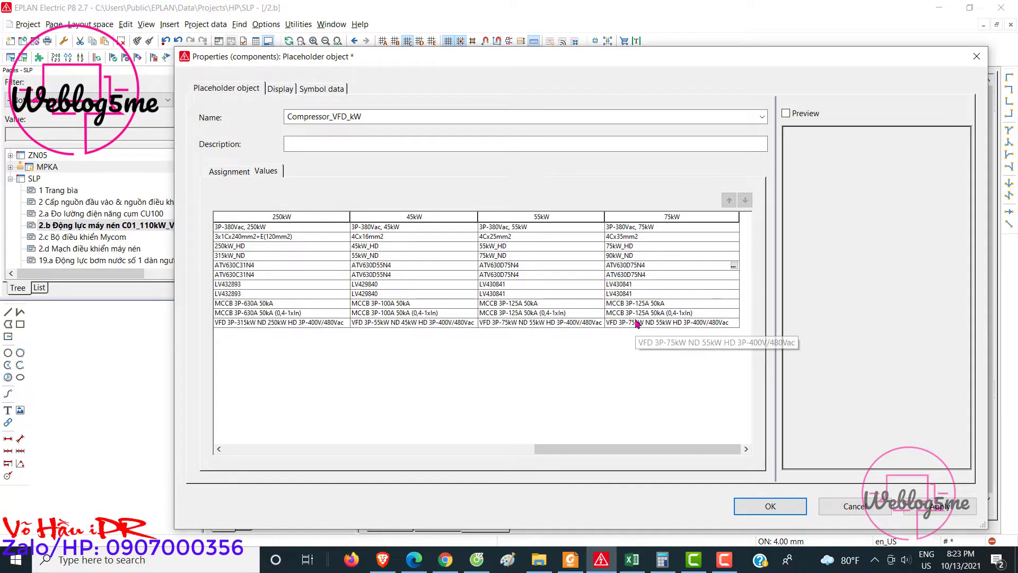
{"action": "type", "text": "90"}
{"action": "left_click", "coordinate": [636, 274]}
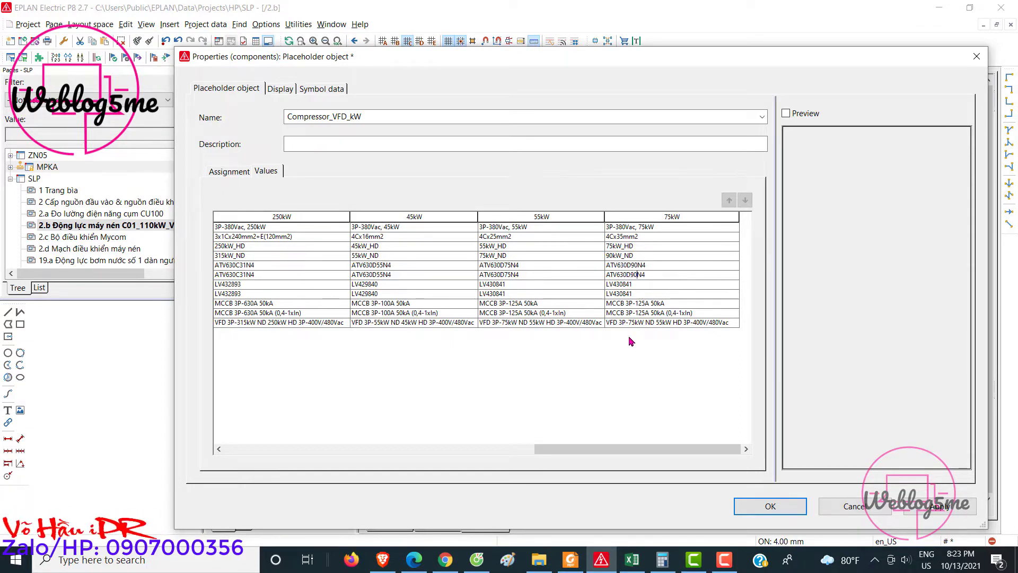
Step: Set CB_Model and CB_Partnumber in the 75kW value set to LV430840, copied from the 75kW HD row of the Excel table
{"action": "left_click", "coordinate": [629, 284]}
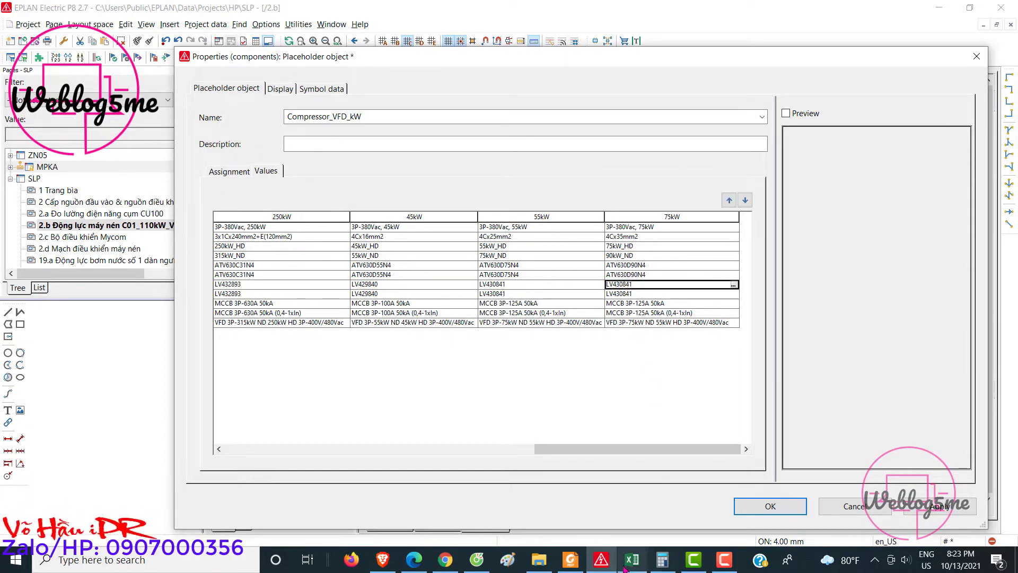
{"action": "mouse_move", "coordinate": [630, 559]}
{"action": "left_click", "coordinate": [644, 529]}
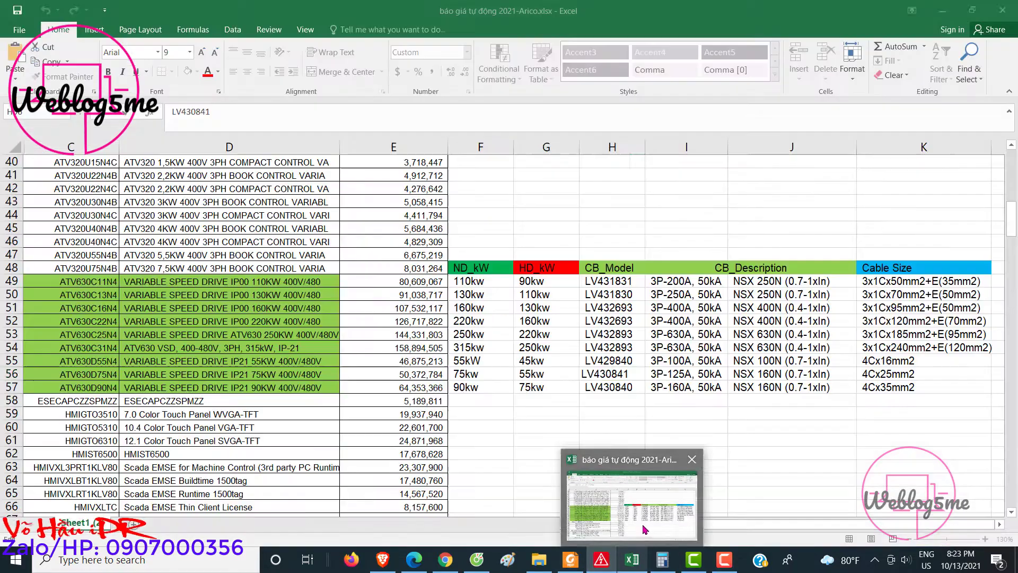
{"action": "double_click", "coordinate": [610, 387]}
{"action": "left_click_drag", "start_coordinate": [631, 387], "coordinate": [562, 390]}
{"action": "key", "text": "ctrl+c"}
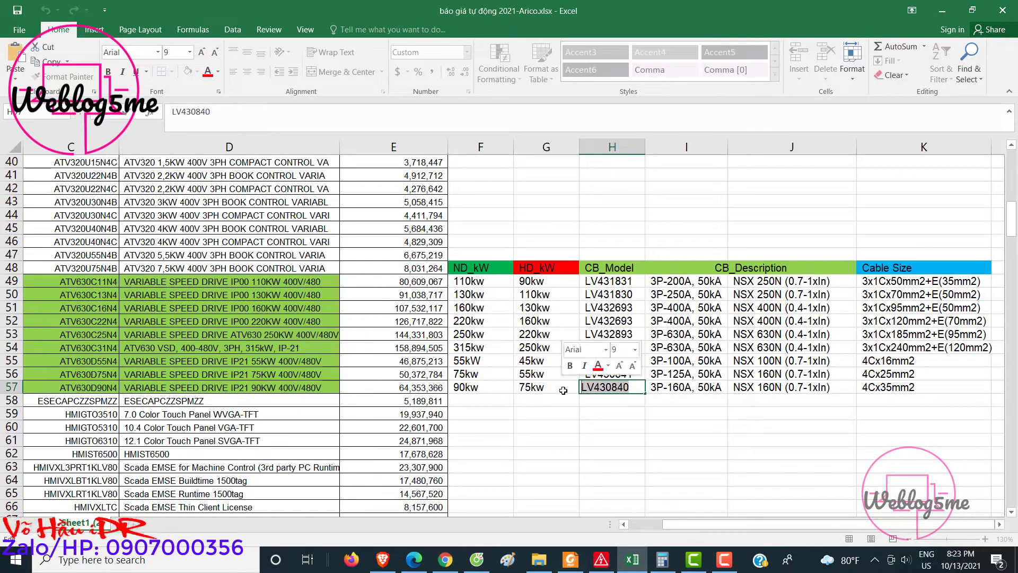
{"action": "left_click", "coordinate": [942, 10]}
{"action": "left_click", "coordinate": [630, 287]}
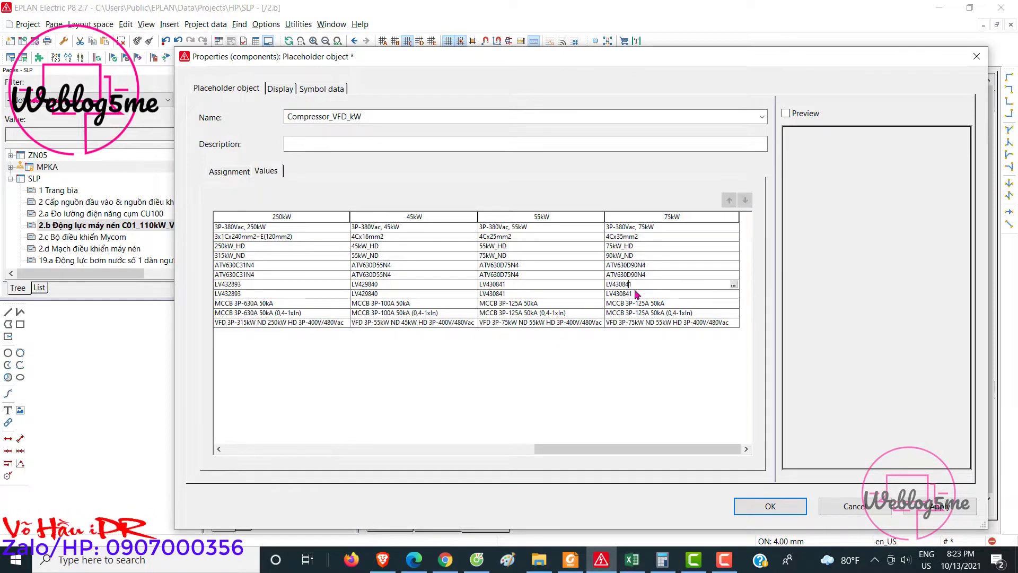
{"action": "key", "text": "ctrl+v"}
{"action": "double_click", "coordinate": [630, 295]}
{"action": "key", "text": "ctrl+v"}
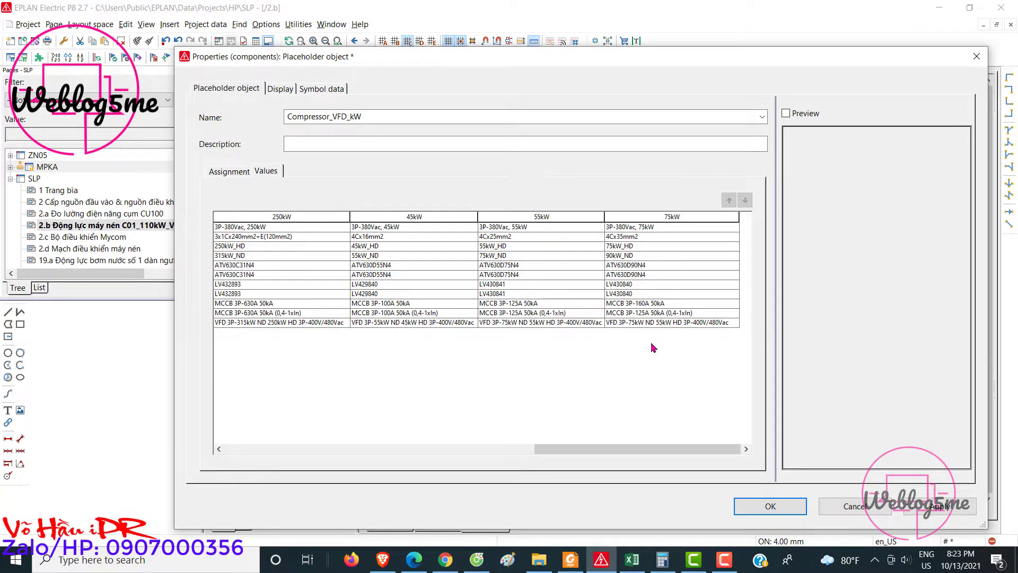
Step: Update the 75kW value set's breaker texts to 160A and its drive description to 90kW ND, and save the placeholder object
{"action": "left_click", "coordinate": [645, 312]}
{"action": "left_click", "coordinate": [645, 313]}
{"action": "key", "text": "BackSpace"}
{"action": "key", "text": "BackSpace"}
{"action": "type", "text": "90"}
{"action": "left_click_drag", "start_coordinate": [612, 452], "coordinate": [302, 450]}
{"action": "left_click", "coordinate": [939, 505]}
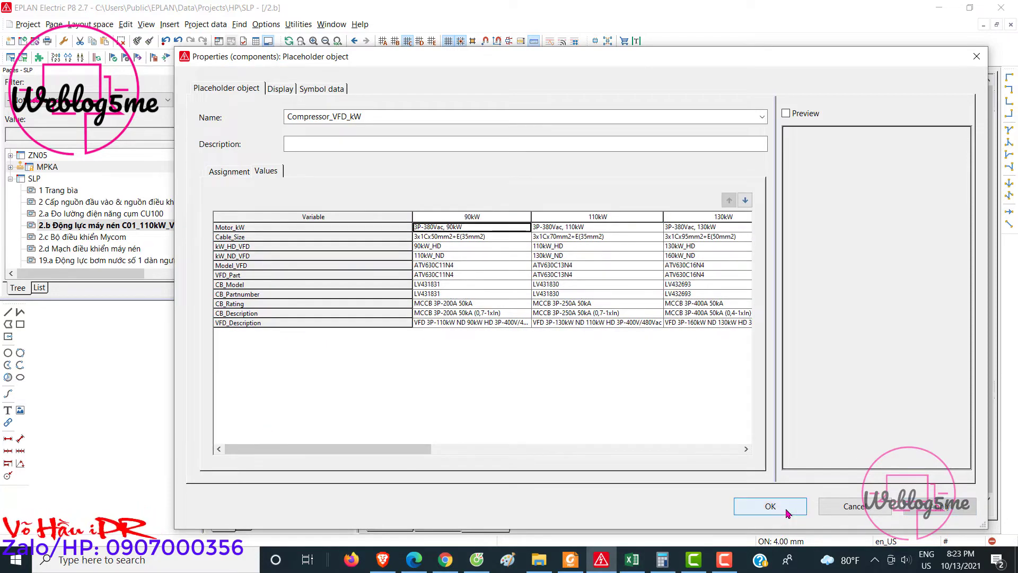
{"action": "left_click", "coordinate": [787, 511]}
Step: Assign the 110kW value set to the Compressor_VFD_kW placeholder, accepting the proposed conflict options for VFD1 and Q27
{"action": "right_click", "coordinate": [407, 196]}
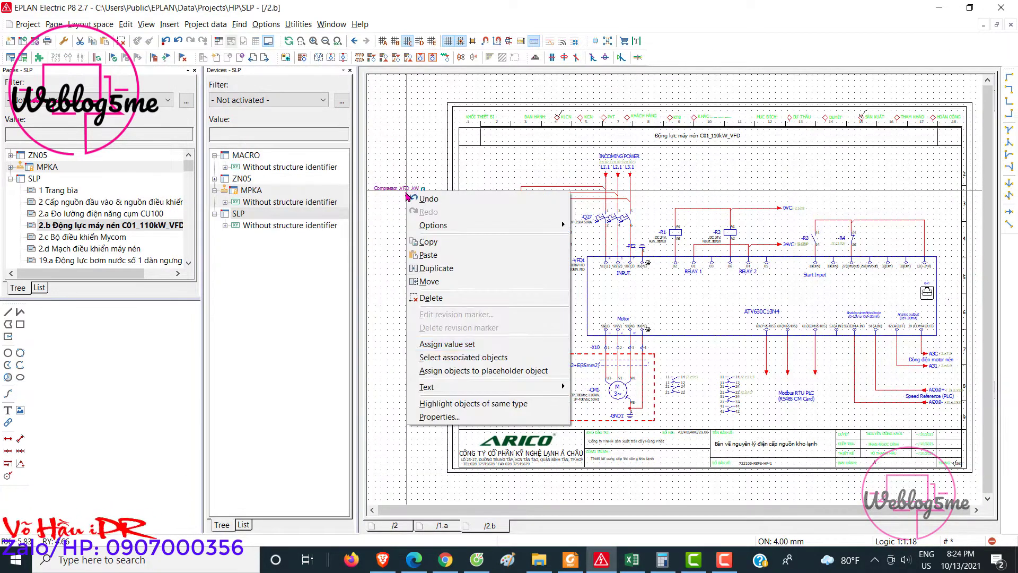
{"action": "left_click", "coordinate": [448, 344]}
{"action": "left_click", "coordinate": [723, 231]}
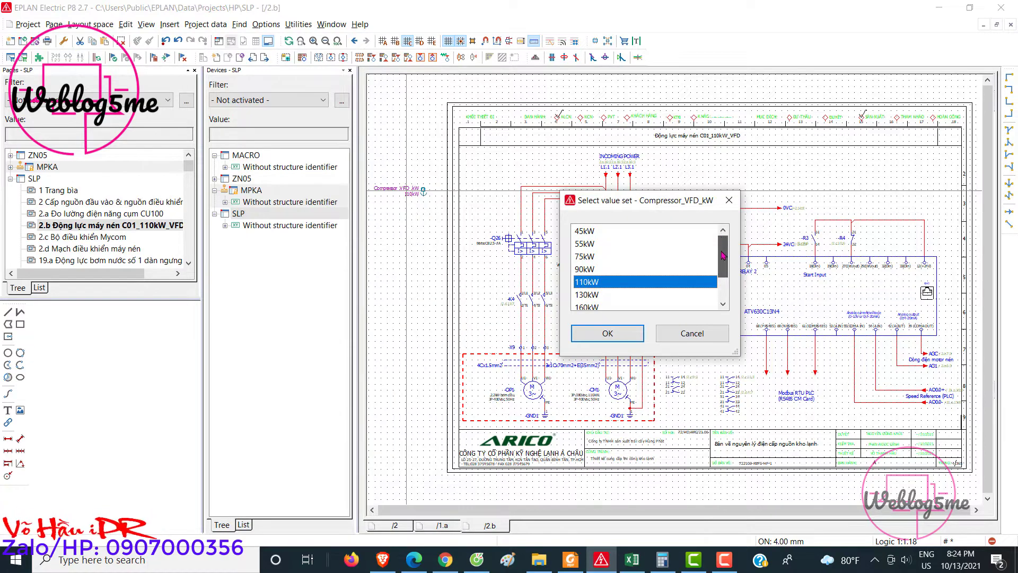
{"action": "left_click_drag", "start_coordinate": [721, 252], "coordinate": [720, 273]}
{"action": "left_click", "coordinate": [614, 339]}
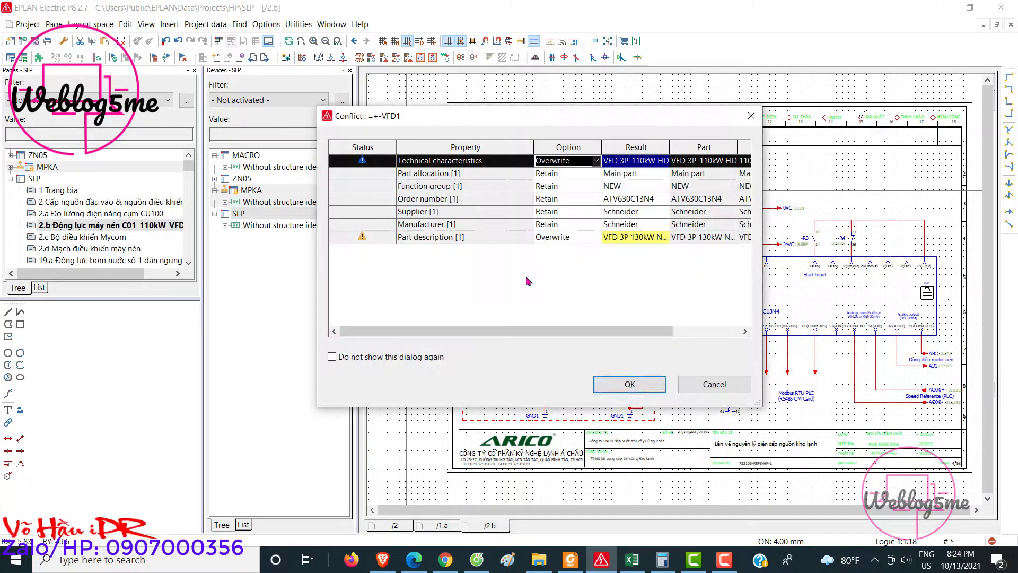
{"action": "left_click", "coordinate": [621, 392]}
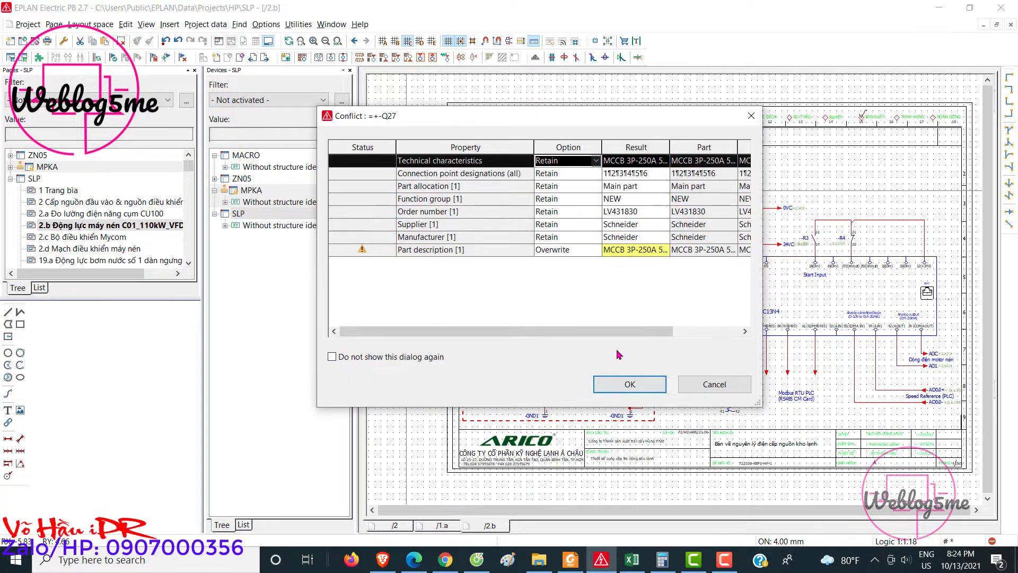
{"action": "left_click", "coordinate": [619, 383]}
Step: Examine the ratings shown at breaker Q27, drive VFD1, the motor cable and motor CM1 on the schematic page
{"action": "scroll", "coordinate": [564, 260], "scroll_direction": "up", "scroll_amount": 3}
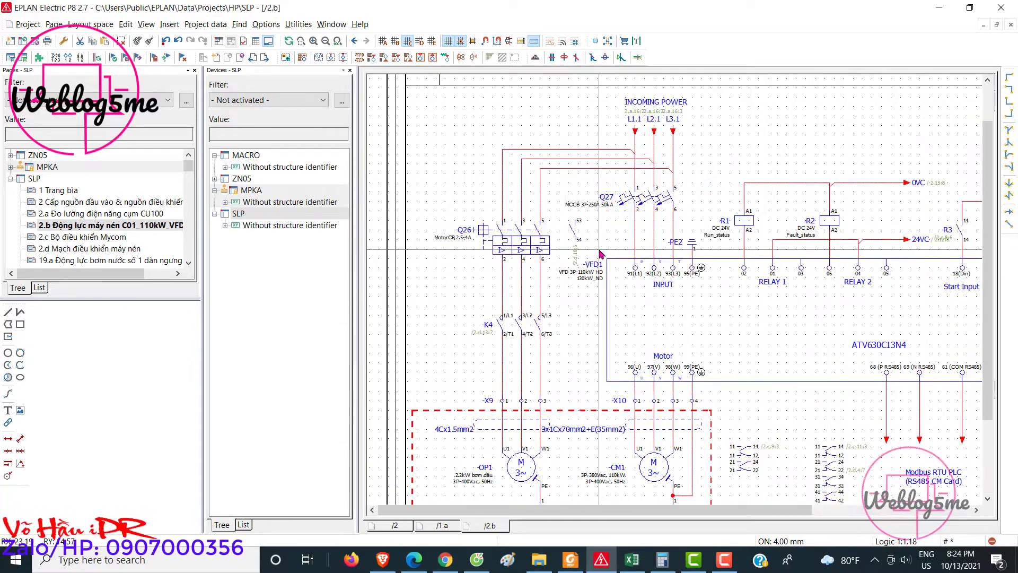
{"action": "scroll", "coordinate": [604, 273], "scroll_direction": "down", "scroll_amount": 3}
{"action": "scroll", "coordinate": [642, 403], "scroll_direction": "up", "scroll_amount": 3}
{"action": "scroll", "coordinate": [663, 424], "scroll_direction": "down", "scroll_amount": 3}
{"action": "scroll", "coordinate": [663, 420], "scroll_direction": "down", "scroll_amount": 1}
{"action": "scroll", "coordinate": [503, 284], "scroll_direction": "up", "scroll_amount": 2}
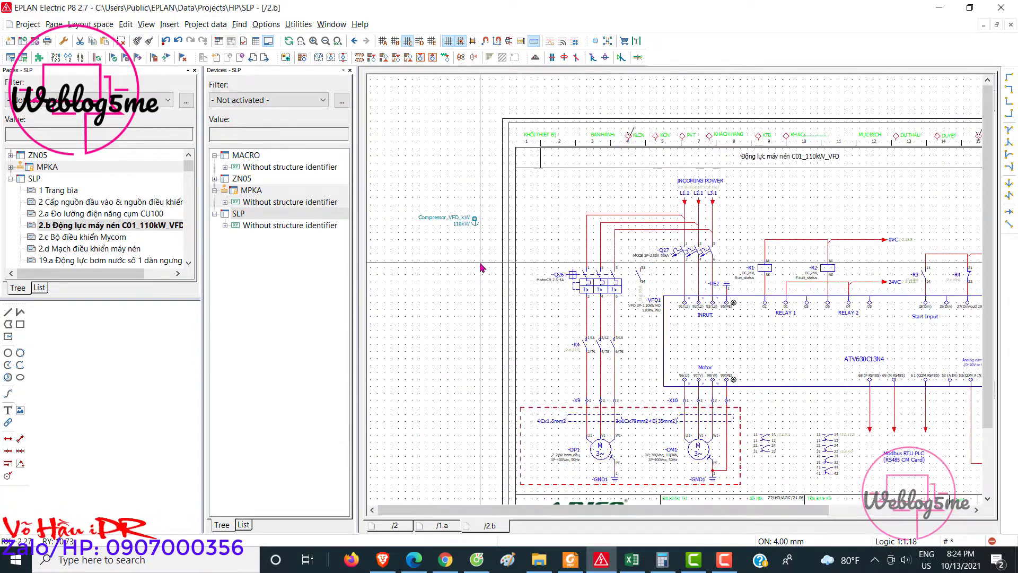
{"action": "scroll", "coordinate": [477, 235], "scroll_direction": "down", "scroll_amount": 2}
{"action": "scroll", "coordinate": [501, 222], "scroll_direction": "down", "scroll_amount": 1}
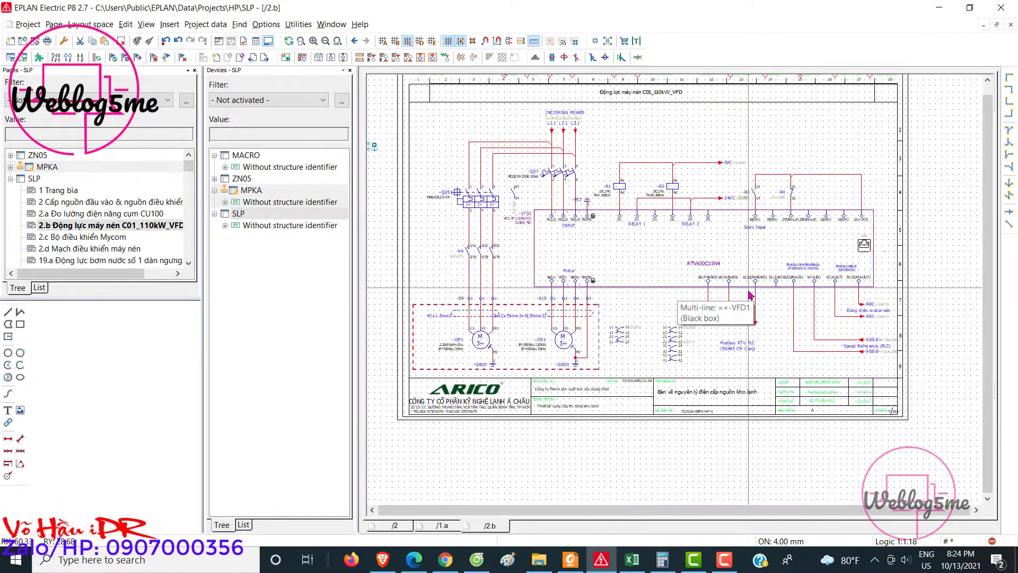
{"action": "scroll", "coordinate": [637, 345], "scroll_direction": "down", "scroll_amount": 2}
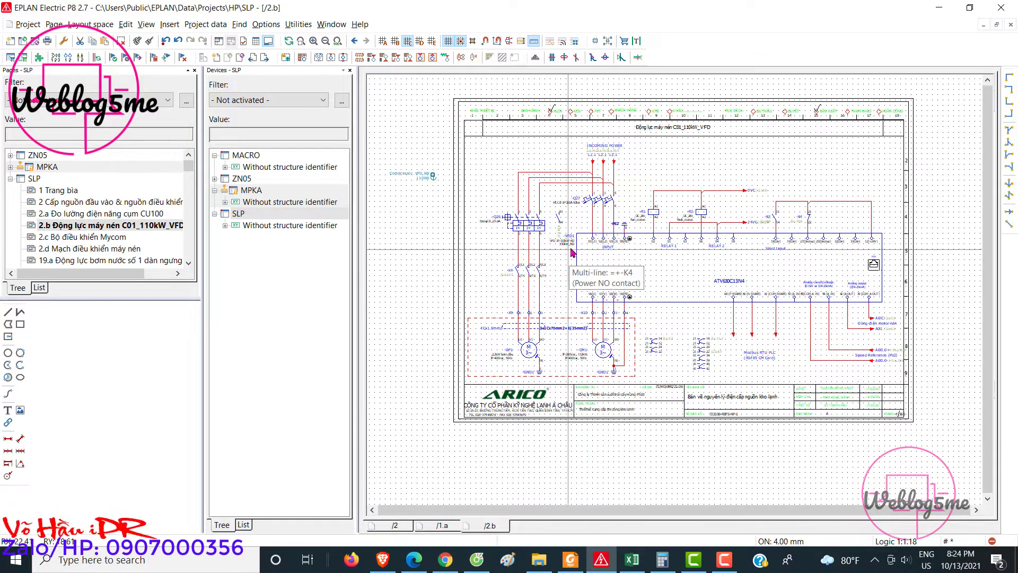
Step: Assign the 45kW value set to the Compressor_VFD_kW placeholder object
{"action": "scroll", "coordinate": [564, 238], "scroll_direction": "up", "scroll_amount": 1}
{"action": "right_click", "coordinate": [404, 169]}
{"action": "left_click", "coordinate": [444, 320]}
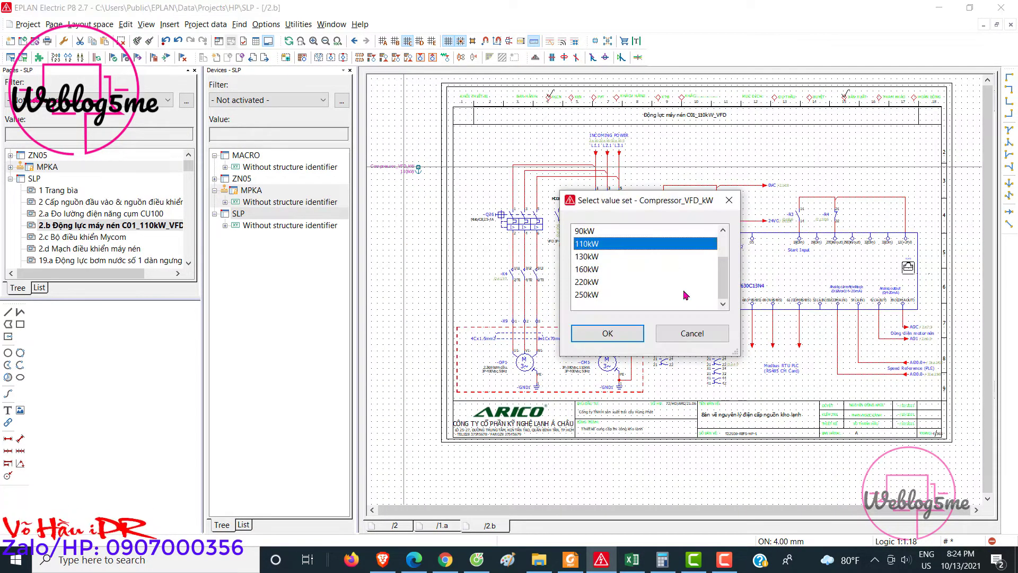
{"action": "scroll", "coordinate": [636, 265], "scroll_direction": "up", "scroll_amount": 1}
{"action": "left_click", "coordinate": [585, 231]}
{"action": "left_click", "coordinate": [608, 333]}
Step: Open the properties of drive VFD1 and copy its part number ATV630D55N4 from the parts list
{"action": "scroll", "coordinate": [601, 287], "scroll_direction": "up", "scroll_amount": 3}
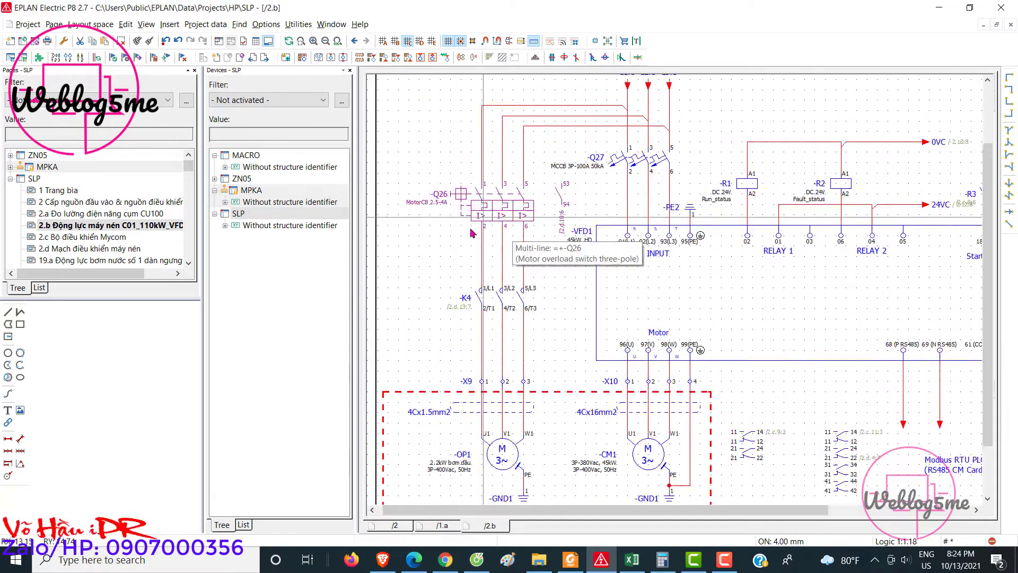
{"action": "scroll", "coordinate": [600, 288], "scroll_direction": "down", "scroll_amount": 1}
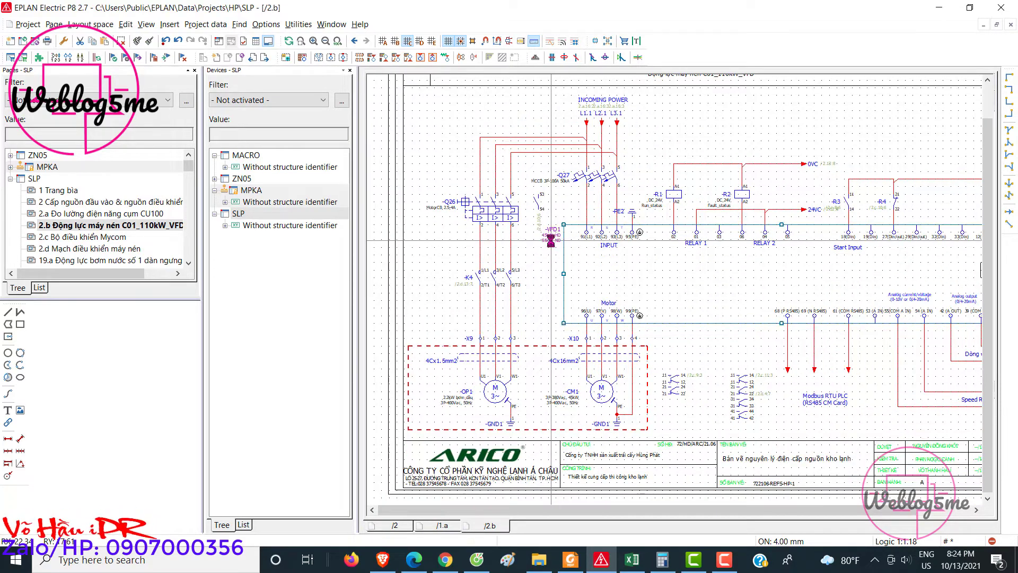
{"action": "double_click", "coordinate": [550, 238]}
{"action": "left_click", "coordinate": [287, 90]}
{"action": "key", "text": "ctrl+c"}
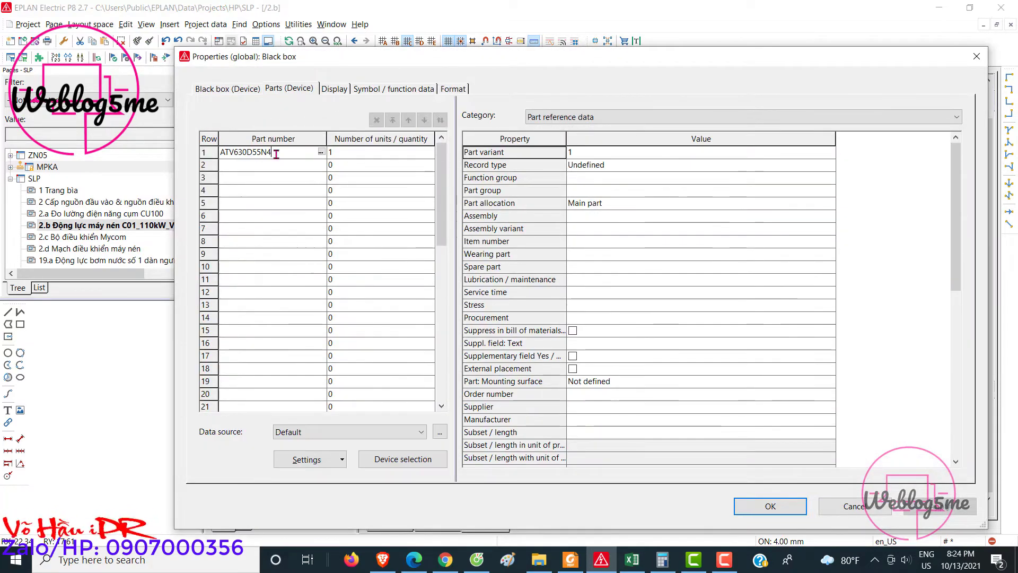
{"action": "left_click", "coordinate": [781, 502]}
Step: Search the parts management database for ATV630D55N4 and close it
{"action": "left_click", "coordinate": [298, 24]}
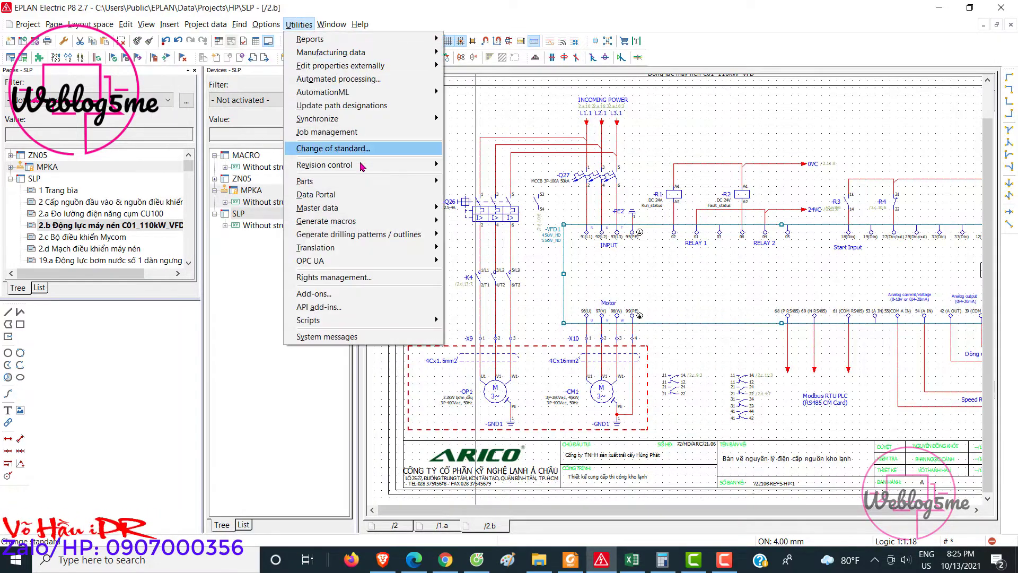
{"action": "mouse_move", "coordinate": [371, 180]}
{"action": "left_click", "coordinate": [477, 181]}
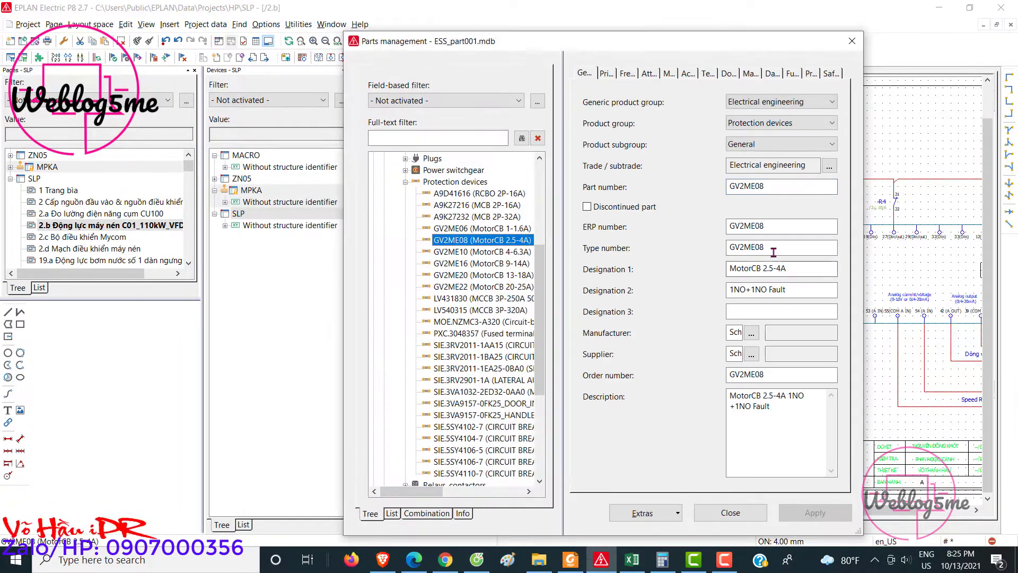
{"action": "left_click", "coordinate": [405, 136]}
{"action": "key", "text": "ctrl+v"}
{"action": "key", "text": "Return"}
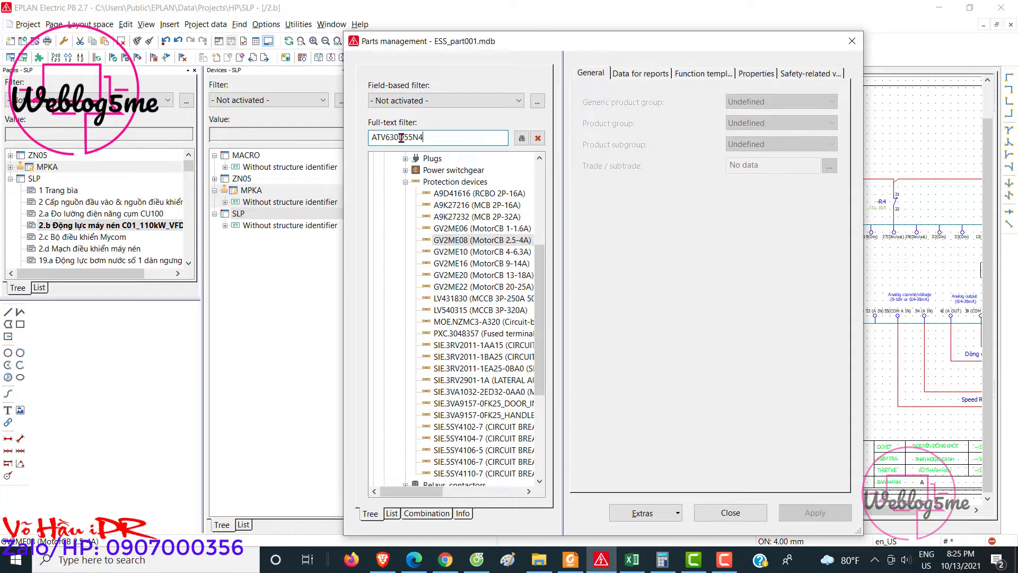
{"action": "left_click", "coordinate": [852, 41]}
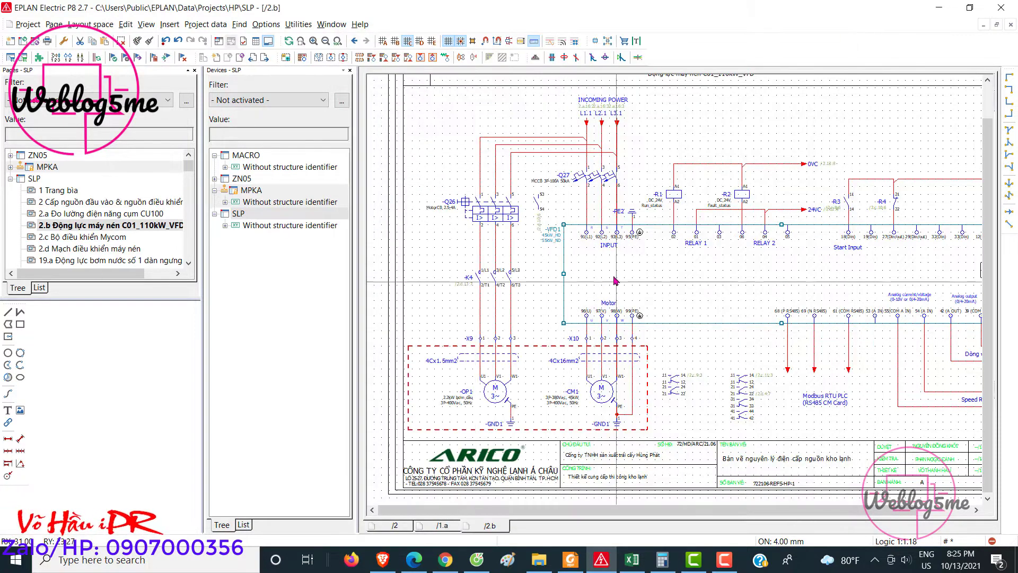
Step: Generate a part from VFD1 and enter ATV630D55N4 as its ERP number, type number and order number
{"action": "right_click", "coordinate": [554, 238]}
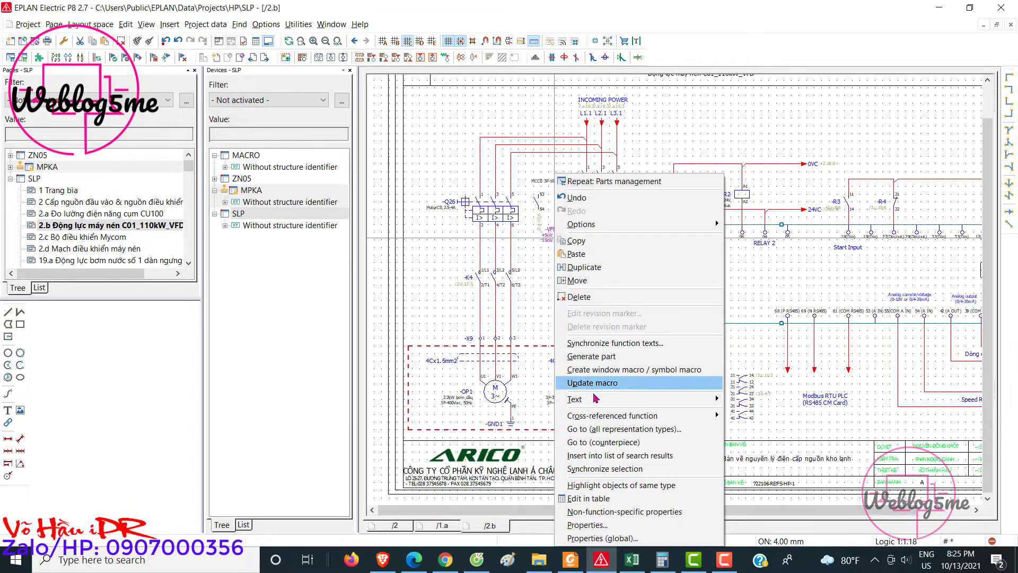
{"action": "left_click", "coordinate": [570, 356]}
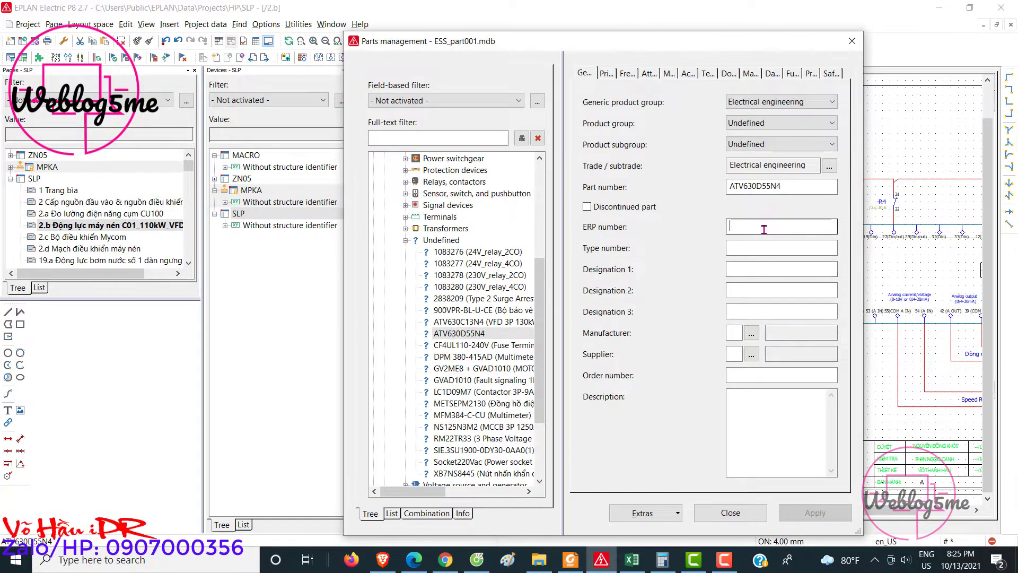
{"action": "double_click", "coordinate": [756, 186]}
{"action": "key", "text": "ctrl+c"}
{"action": "left_click", "coordinate": [763, 227]}
{"action": "key", "text": "ctrl+v"}
{"action": "left_click", "coordinate": [747, 247]}
{"action": "key", "text": "ctrl+v"}
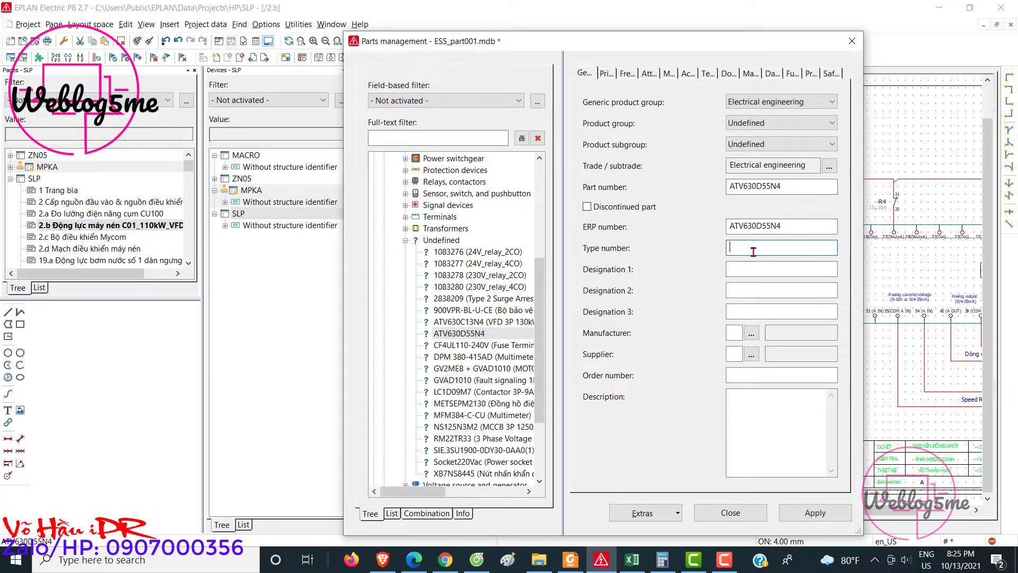
{"action": "left_click", "coordinate": [737, 374]}
{"action": "key", "text": "ctrl+v"}
Step: Set both the manufacturer and the supplier of part ATV630D55N4 to Schneider
{"action": "left_click", "coordinate": [750, 333]}
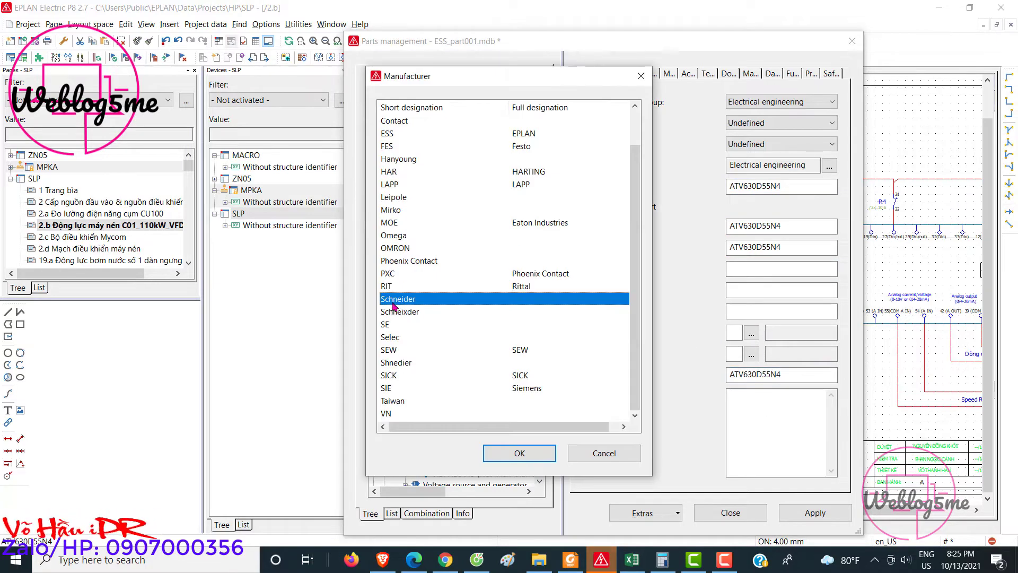
{"action": "double_click", "coordinate": [429, 297]}
{"action": "left_click", "coordinate": [750, 354]}
{"action": "double_click", "coordinate": [429, 298]}
Step: Set Designation 1 of the part to VFD 3P-55kW ND 45kW HD and Designation 2 to 400/480Vac
{"action": "left_click", "coordinate": [732, 268]}
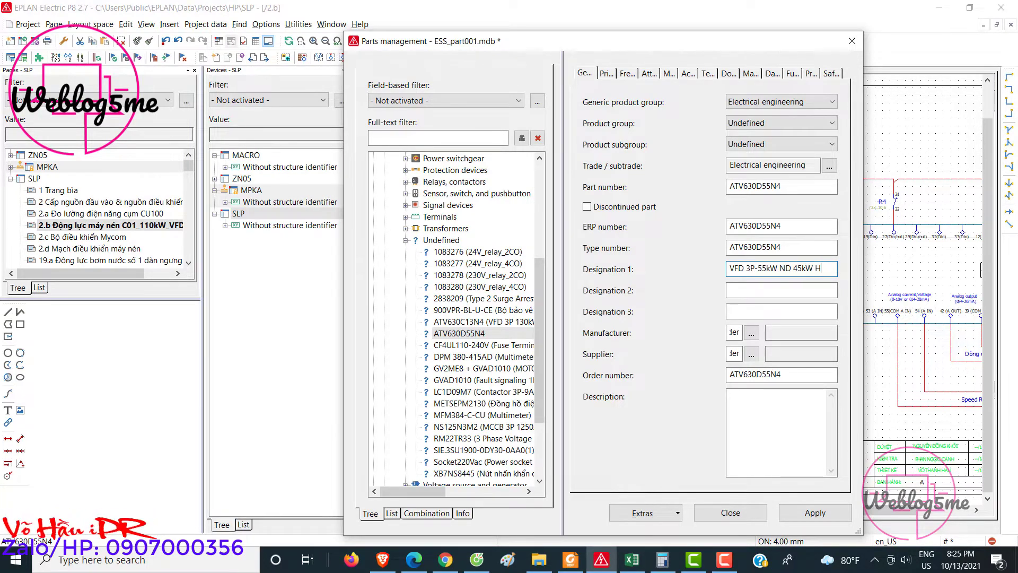
{"action": "left_click", "coordinate": [767, 292]}
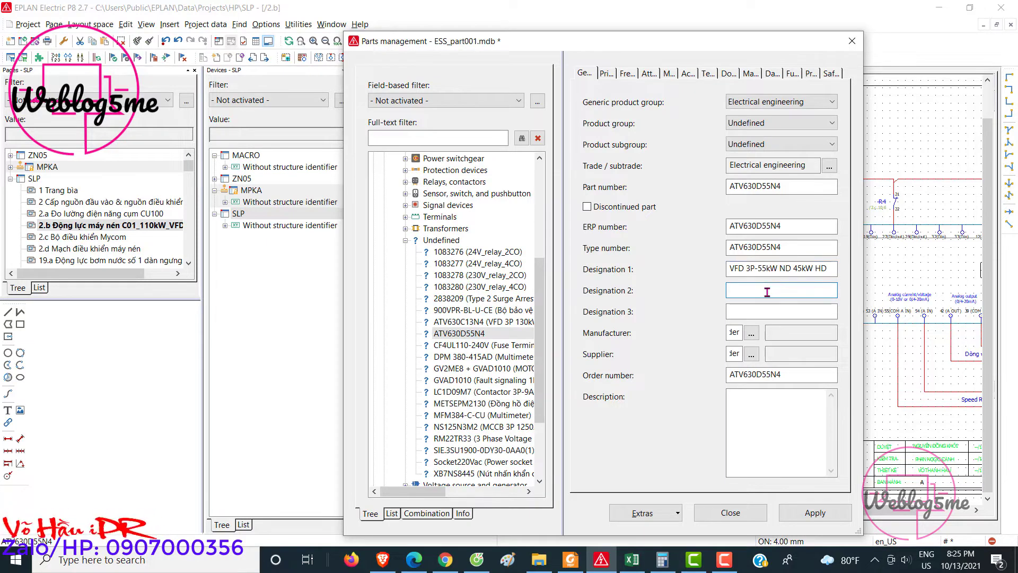
{"action": "type", "text": "/480Vac"}
{"action": "left_click", "coordinate": [741, 312]}
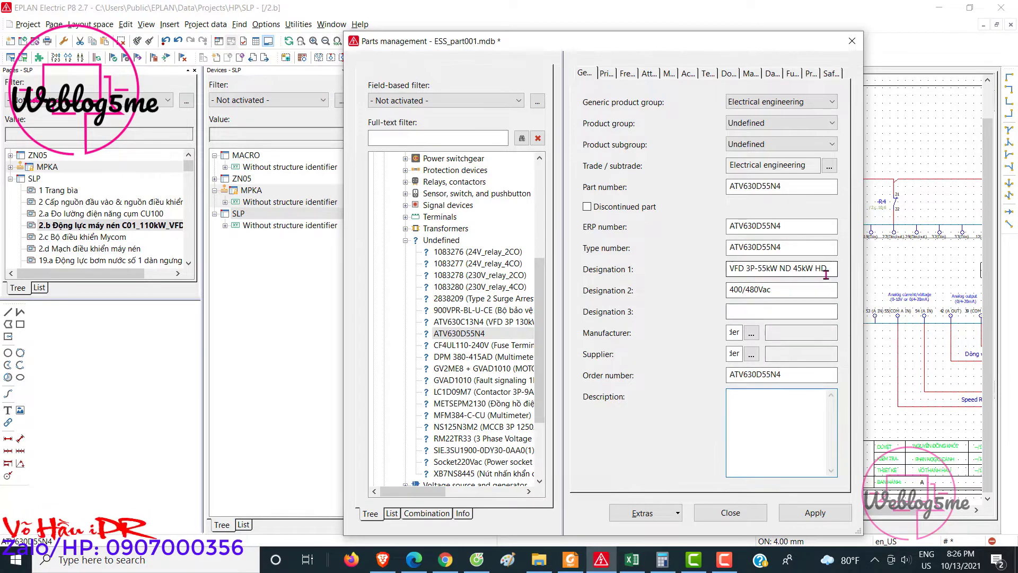
Step: Copy the Designation 1 text into the part's description and apply the part data
{"action": "left_click_drag", "start_coordinate": [827, 267], "coordinate": [649, 267]}
{"action": "key", "text": "ctrl+c"}
{"action": "left_click", "coordinate": [743, 408]}
{"action": "key", "text": "ctrl+v"}
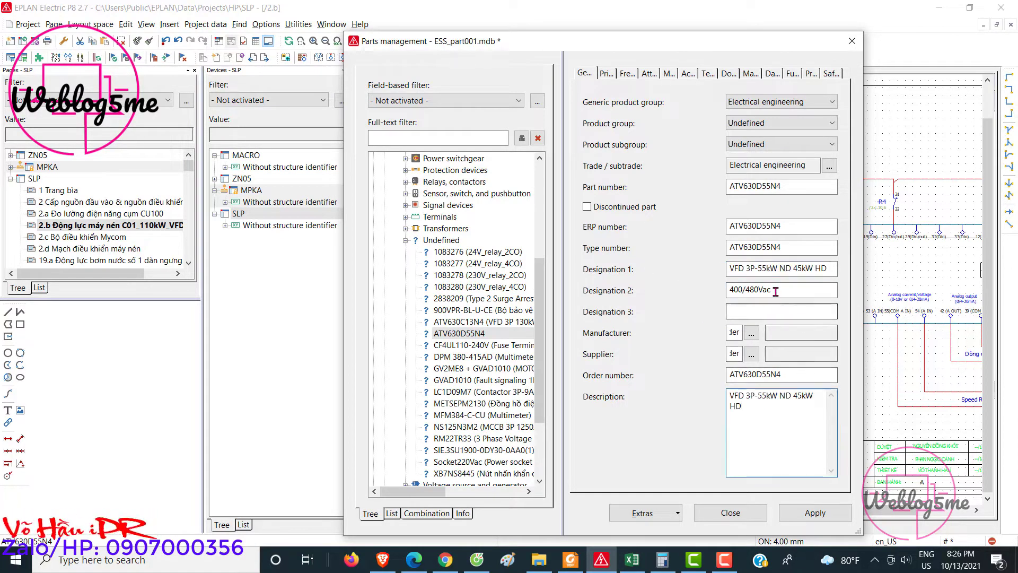
{"action": "left_click", "coordinate": [815, 512]}
Step: Copy the ATV630D55N4 price from Excel and enter 46875213 as both purchase prices and the sales price in Currency 1
{"action": "left_click", "coordinate": [606, 73]}
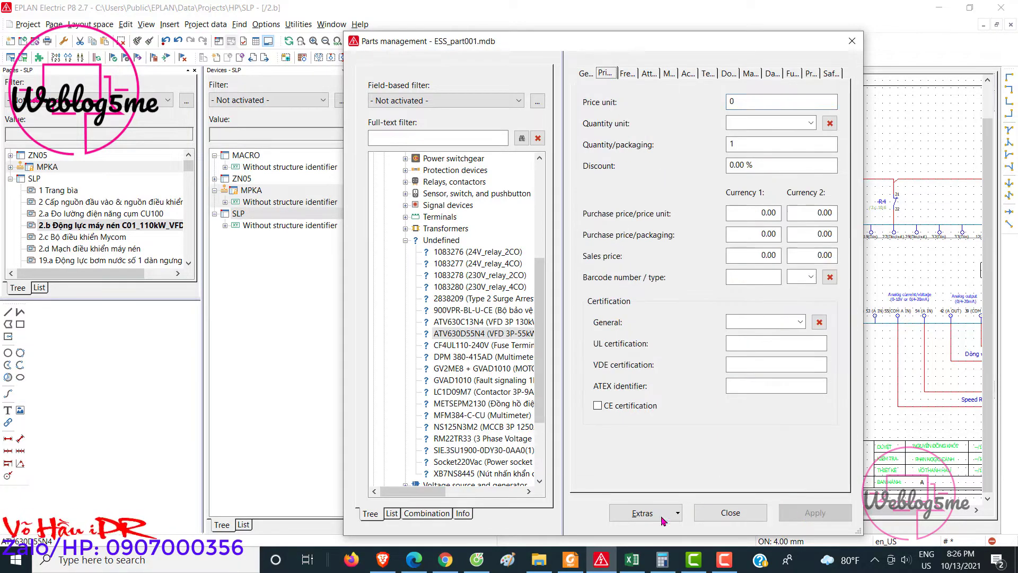
{"action": "left_click", "coordinate": [632, 560]}
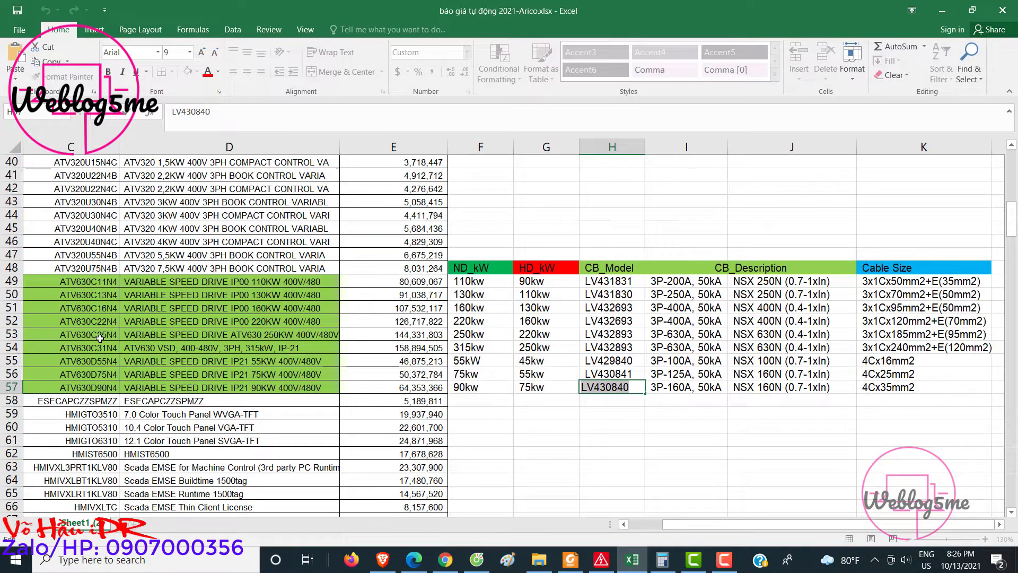
{"action": "left_click", "coordinate": [95, 363]}
{"action": "double_click", "coordinate": [416, 361]}
{"action": "left_click_drag", "start_coordinate": [403, 362], "coordinate": [326, 356]}
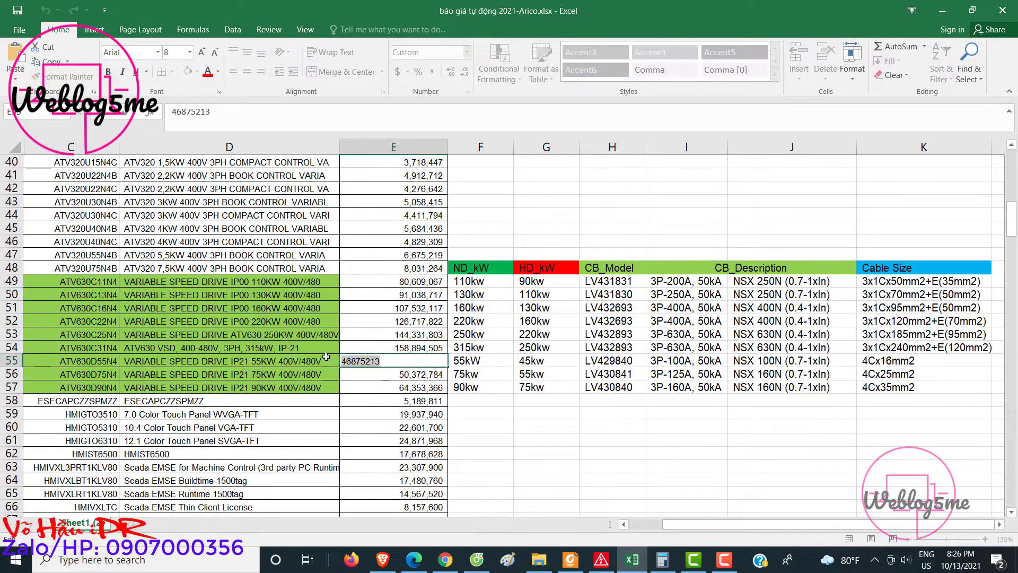
{"action": "left_click", "coordinate": [600, 560]}
{"action": "left_click", "coordinate": [753, 213]}
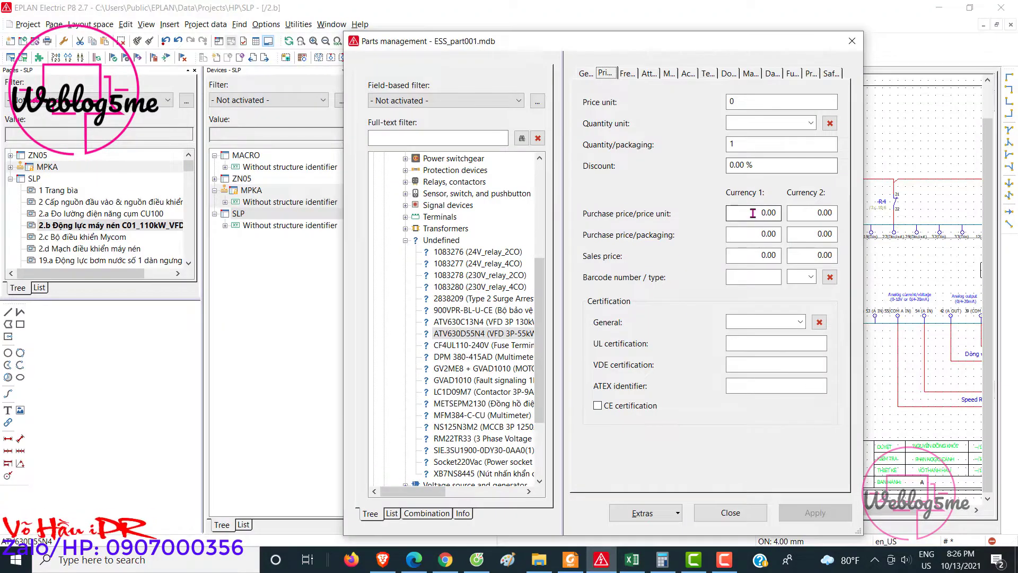
{"action": "key", "text": "ctrl+v"}
{"action": "left_click_drag", "start_coordinate": [759, 236], "coordinate": [783, 256]}
{"action": "key", "text": "ctrl+v"}
{"action": "key", "text": "ctrl+v"}
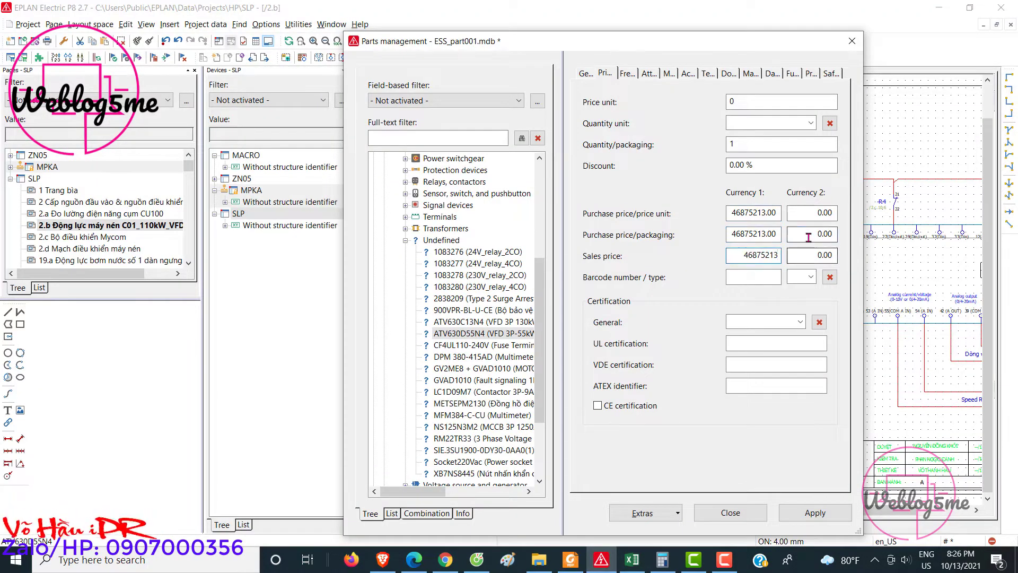
Step: Apply the ATV630D55N4 prices, close parts management and synchronize the parts data from the parts database to the project
{"action": "left_click", "coordinate": [807, 237]}
{"action": "left_click", "coordinate": [815, 512]}
{"action": "left_click", "coordinate": [731, 512]}
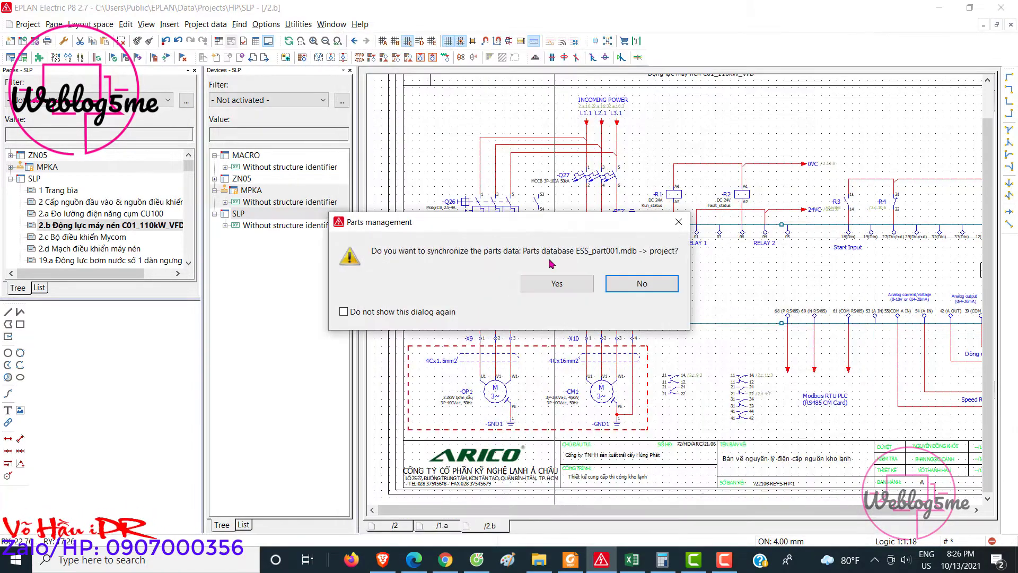
{"action": "left_click", "coordinate": [552, 282]}
{"action": "scroll", "coordinate": [527, 243], "scroll_direction": "down", "scroll_amount": 2}
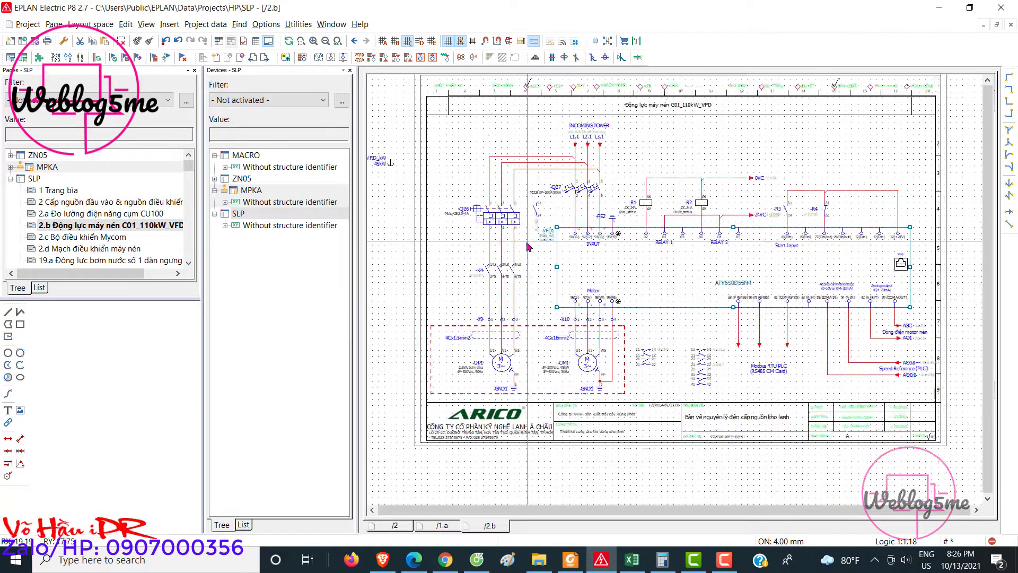
Step: Assign the 55kW value set to the Compressor_VFD_kW placeholder object on the schematic
{"action": "scroll", "coordinate": [391, 167], "scroll_direction": "up", "scroll_amount": 2}
{"action": "left_click", "coordinate": [392, 168]}
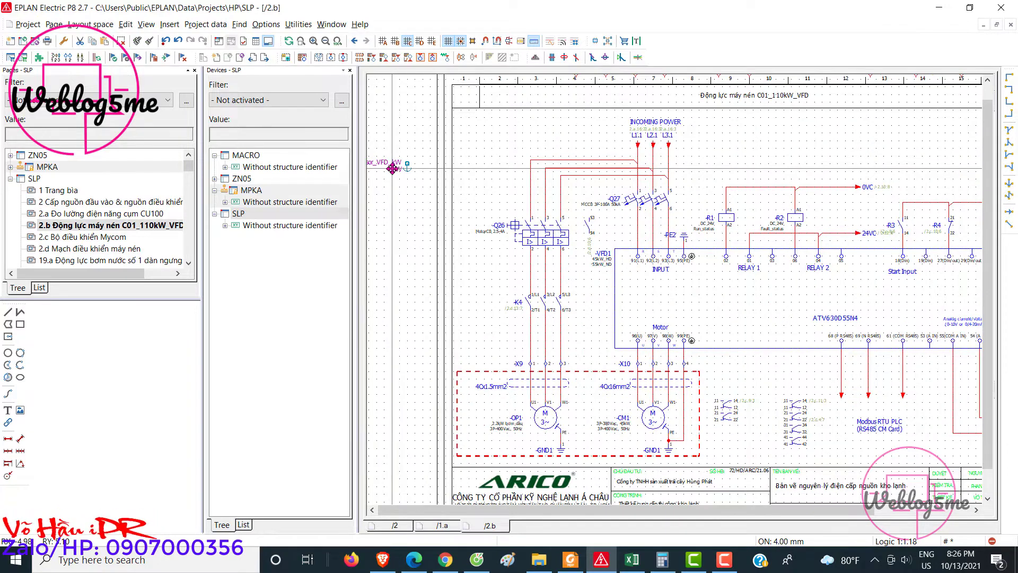
{"action": "right_click", "coordinate": [392, 168]}
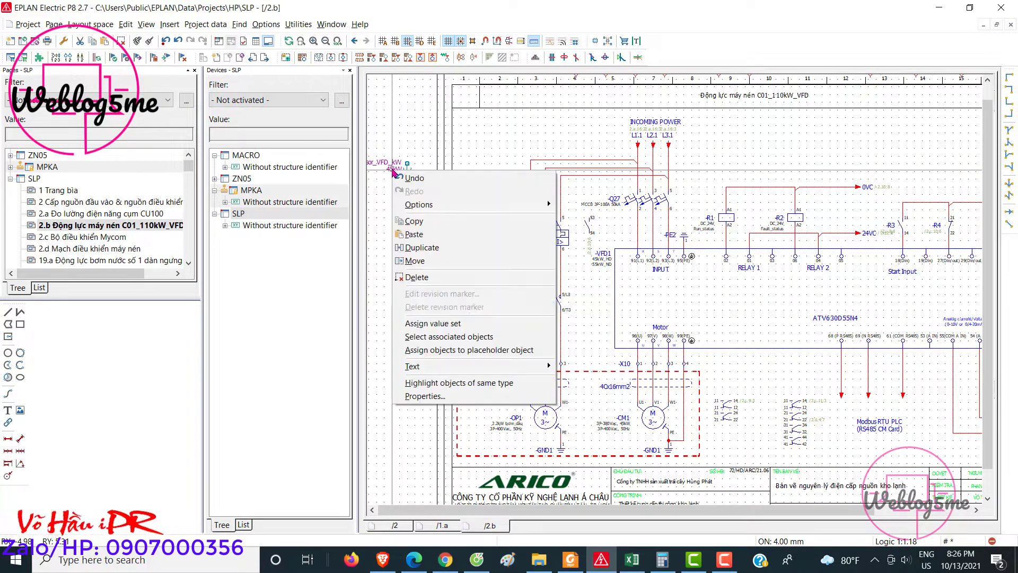
{"action": "left_click", "coordinate": [441, 327]}
{"action": "left_click", "coordinate": [586, 245]}
{"action": "left_click", "coordinate": [608, 333]}
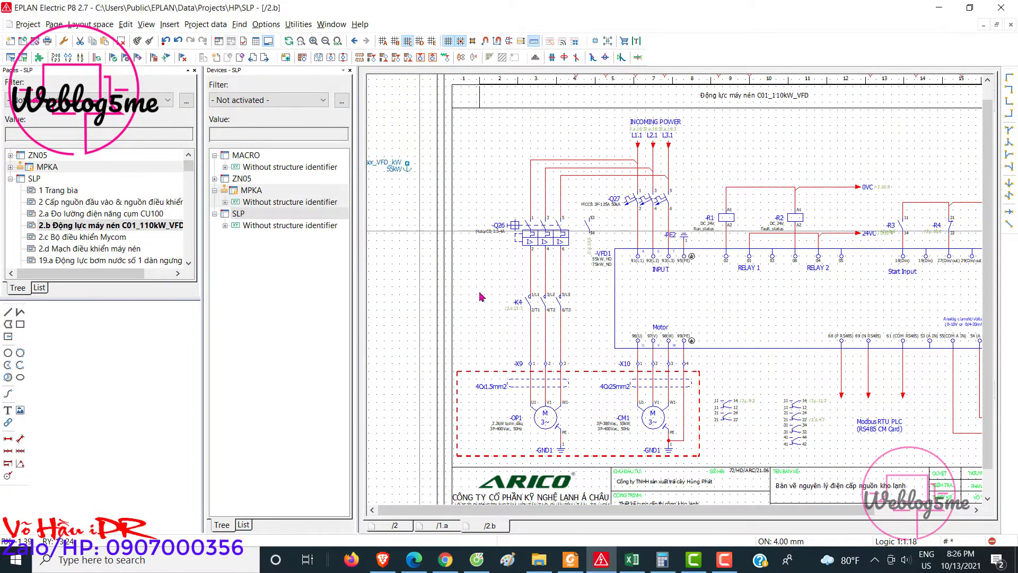
Step: Copy the part number ATV630D75N4 from the properties of black box VFD1 and confirm the properties
{"action": "left_click", "coordinate": [604, 260]}
{"action": "double_click", "coordinate": [607, 264]}
{"action": "left_click", "coordinate": [278, 152]}
{"action": "key", "text": "ctrl+c"}
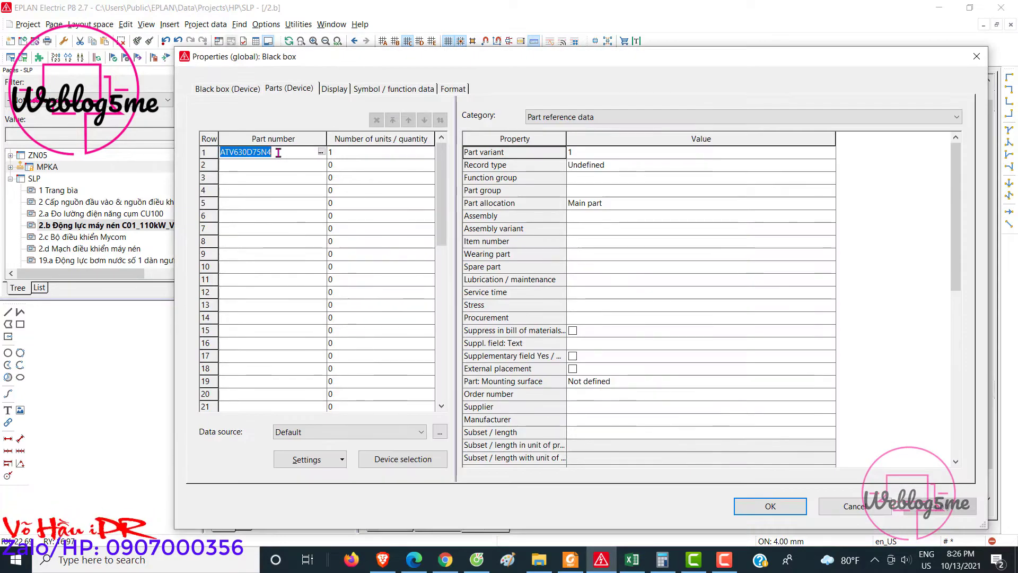
{"action": "left_click", "coordinate": [233, 152]}
{"action": "left_click", "coordinate": [770, 506]}
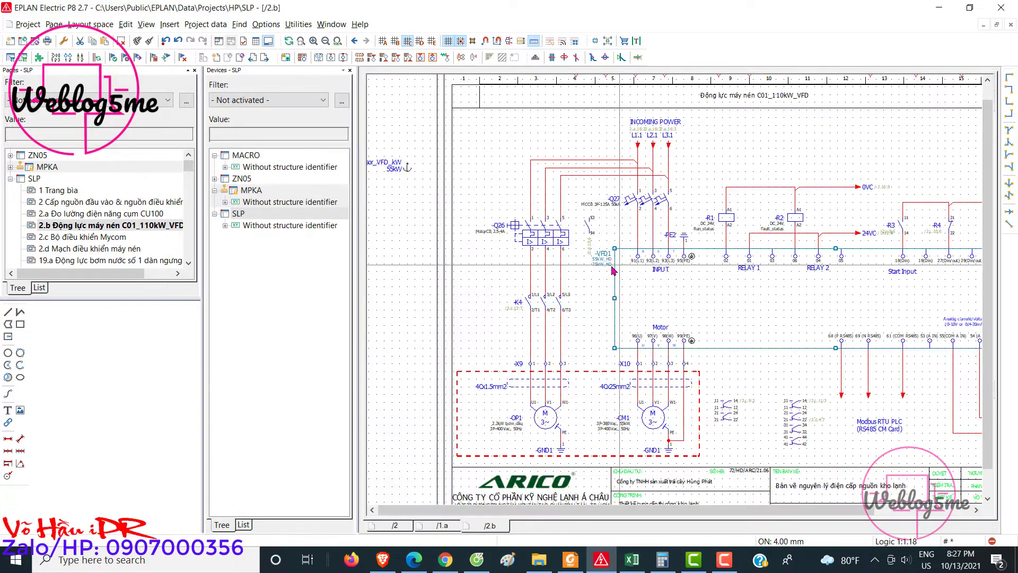
Step: Generate a part from VFD1 and set its ERP, type and order numbers to ATV630D75N4
{"action": "right_click", "coordinate": [603, 269]}
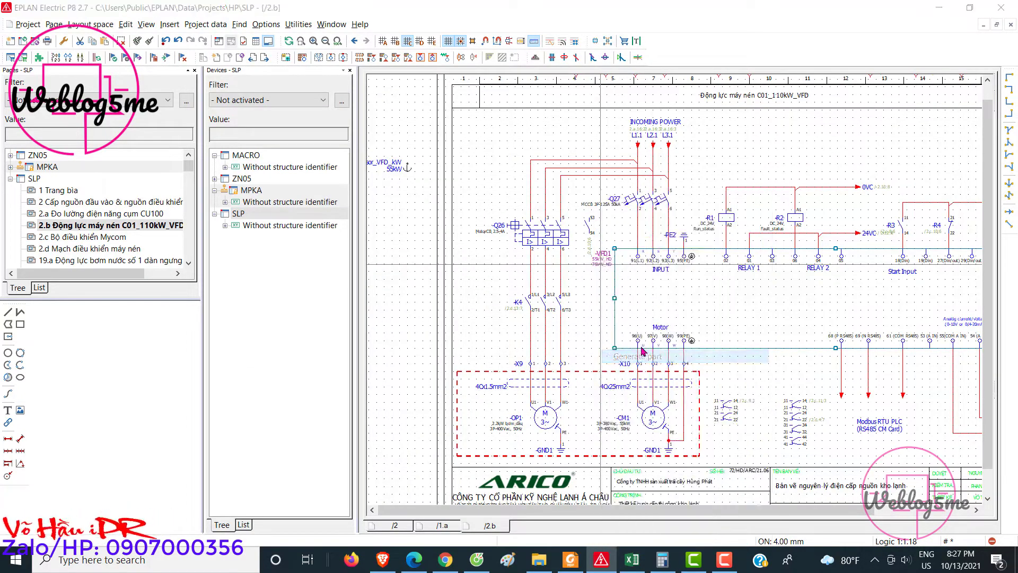
{"action": "left_click", "coordinate": [638, 356]}
{"action": "left_click", "coordinate": [756, 232]}
{"action": "key", "text": "ctrl+v"}
{"action": "left_click", "coordinate": [749, 250]}
{"action": "key", "text": "ctrl+v"}
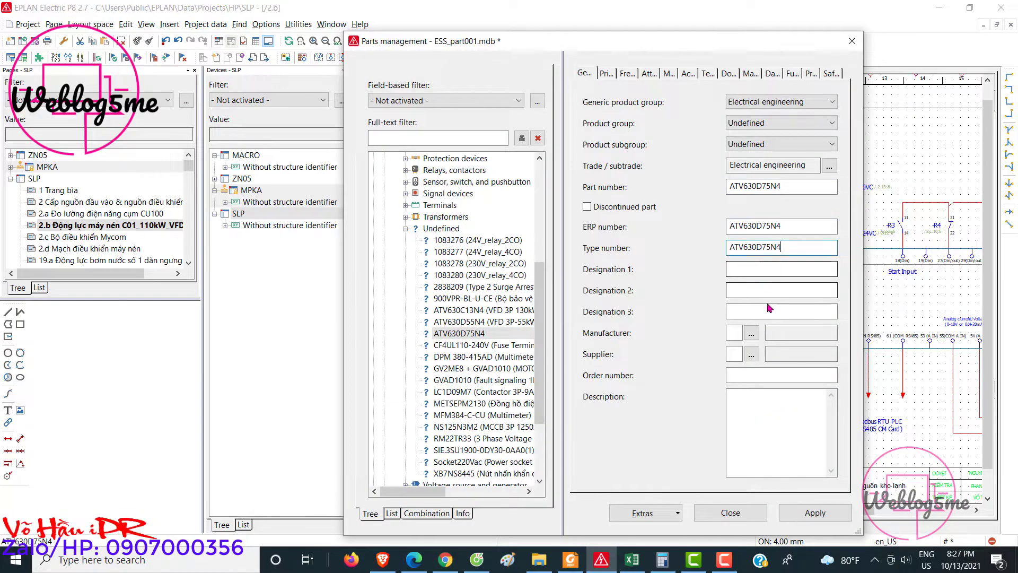
{"action": "left_click", "coordinate": [746, 374]}
{"action": "key", "text": "ctrl+v"}
Step: Choose Schneider as both the manufacturer and the supplier of part ATV630D75N4
{"action": "left_click", "coordinate": [752, 334]}
{"action": "double_click", "coordinate": [425, 298]}
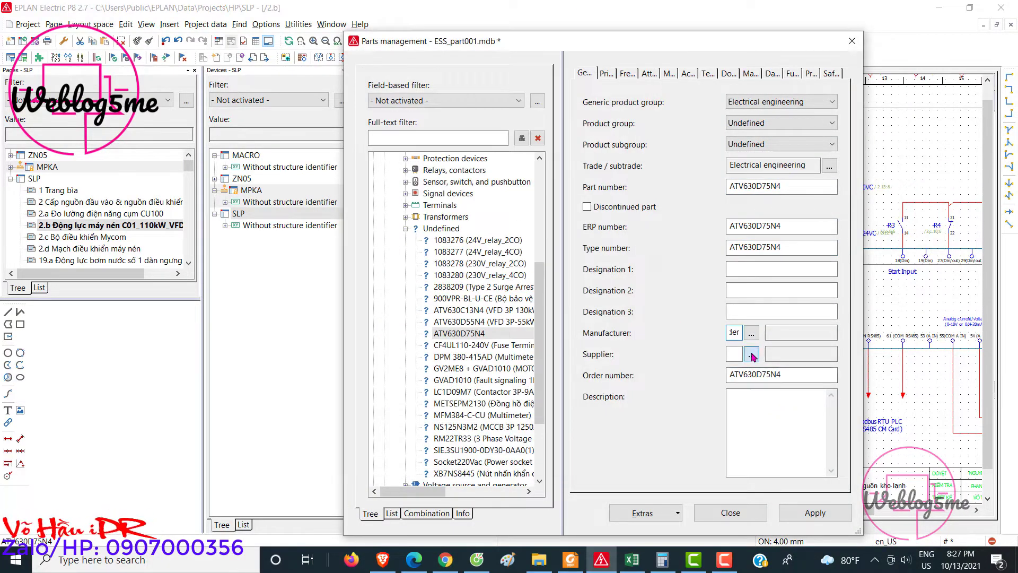
{"action": "left_click", "coordinate": [751, 354]}
{"action": "double_click", "coordinate": [424, 297]}
Step: Set Designation 1 to VFD 3P-75kW ND 55kW HD and Designation 2 to 400/480Vac for part ATV630D75N4
{"action": "left_click", "coordinate": [730, 268]}
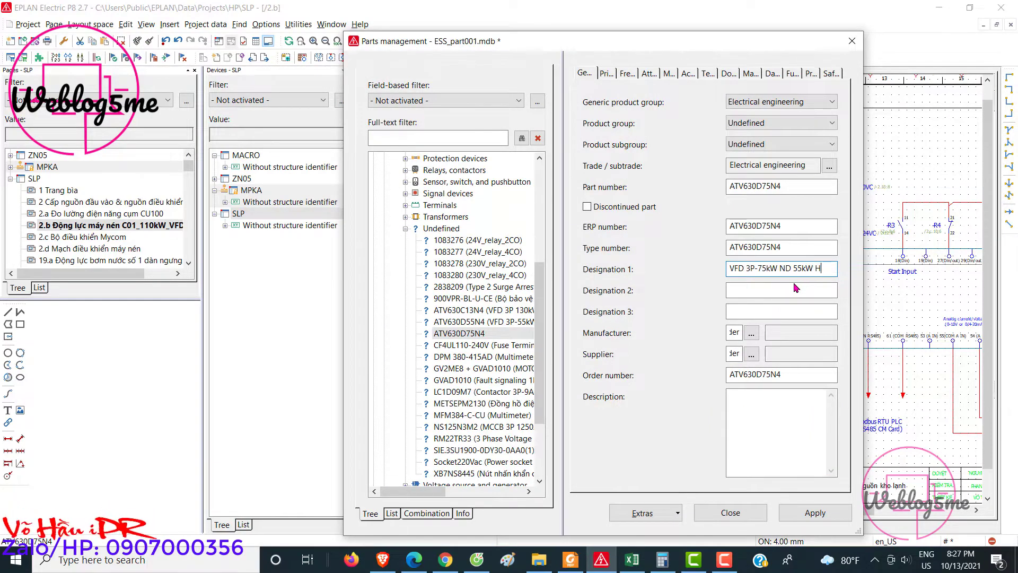
{"action": "left_click", "coordinate": [741, 289]}
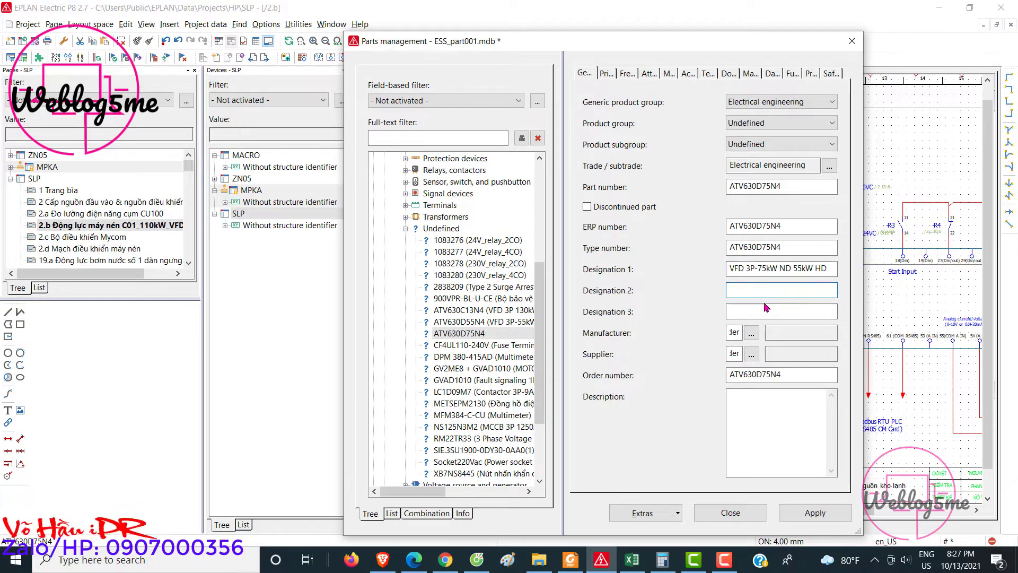
{"action": "type", "text": "400/480"}
Step: Copy the Designation 1 and Designation 2 texts into the description of part ATV630D75N4 and apply the part data
{"action": "left_click", "coordinate": [807, 268]}
{"action": "left_click_drag", "start_coordinate": [832, 268], "coordinate": [703, 270]}
{"action": "key", "text": "ctrl+c"}
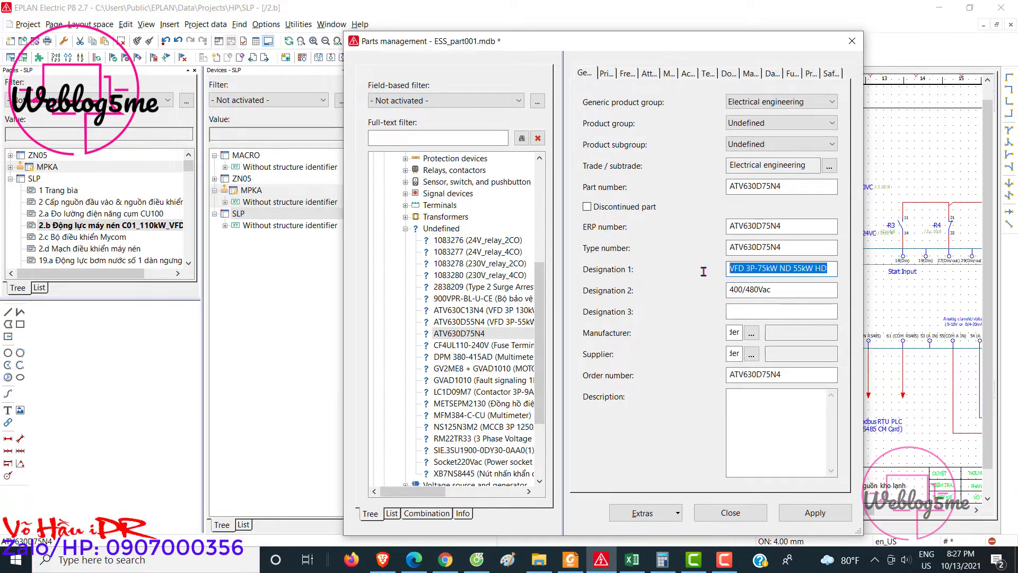
{"action": "left_click", "coordinate": [759, 408]}
{"action": "key", "text": "ctrl+v"}
{"action": "left_click_drag", "start_coordinate": [777, 291], "coordinate": [673, 282]}
{"action": "key", "text": "ctrl+c"}
{"action": "left_click", "coordinate": [784, 411]}
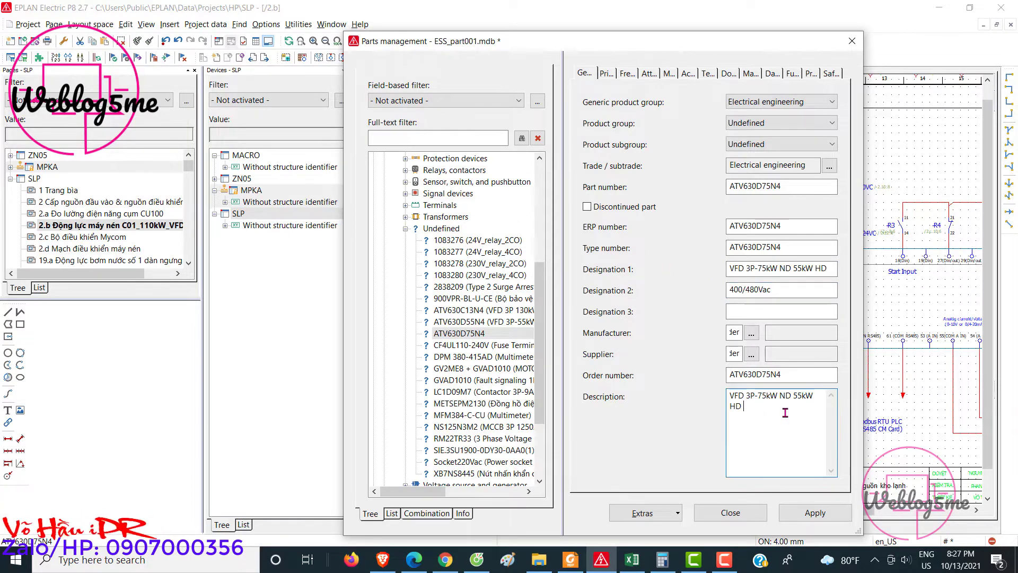
{"action": "key", "text": "ctrl+v"}
{"action": "left_click", "coordinate": [803, 512]}
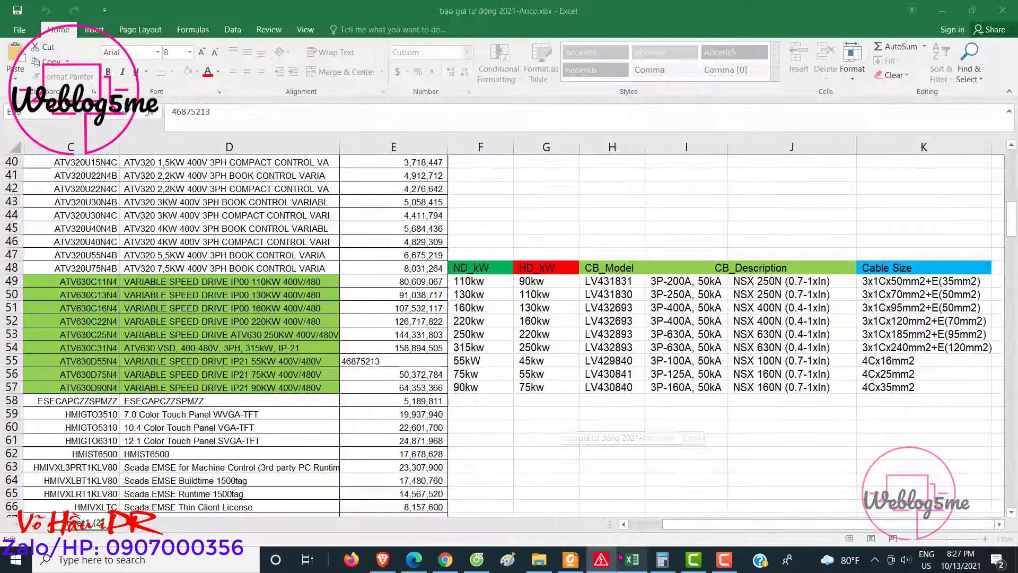
Step: Copy the ATV630D75N4 price from Excel and enter 50372784 as both purchase prices and the sales price in Currency 1
{"action": "left_click", "coordinate": [631, 559]}
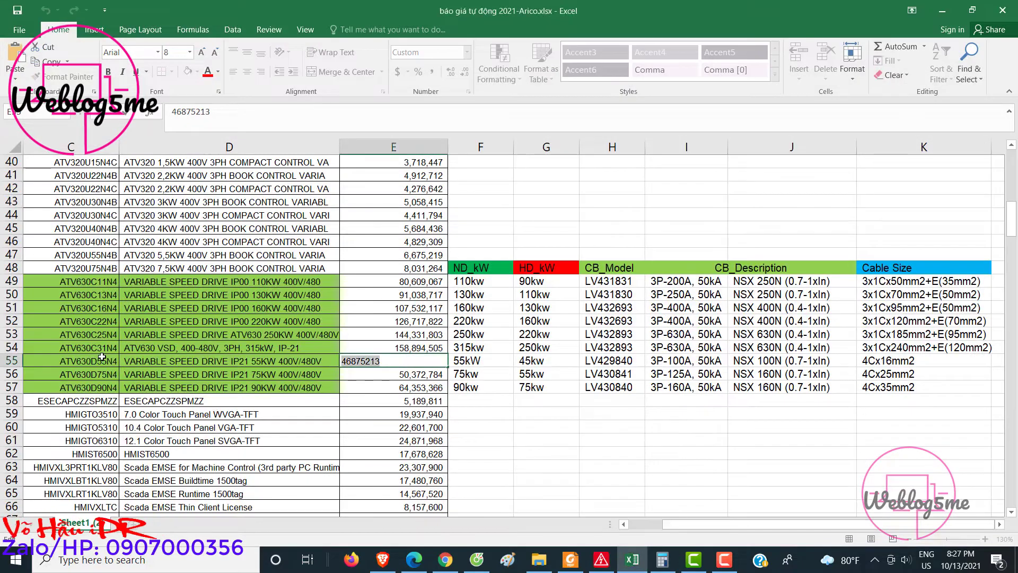
{"action": "double_click", "coordinate": [429, 374]}
{"action": "left_click_drag", "start_coordinate": [429, 374], "coordinate": [309, 371]}
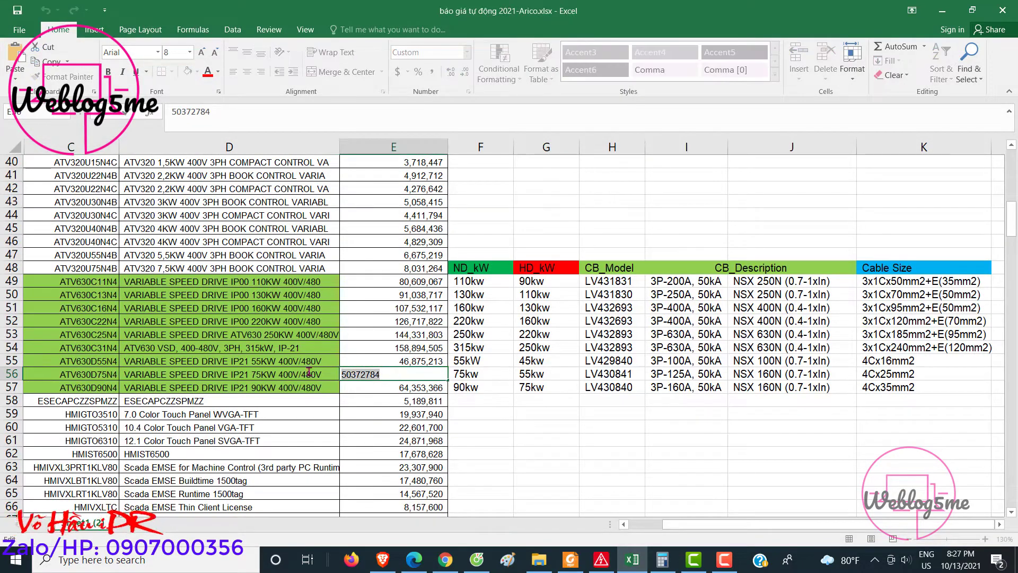
{"action": "left_click", "coordinate": [632, 560]}
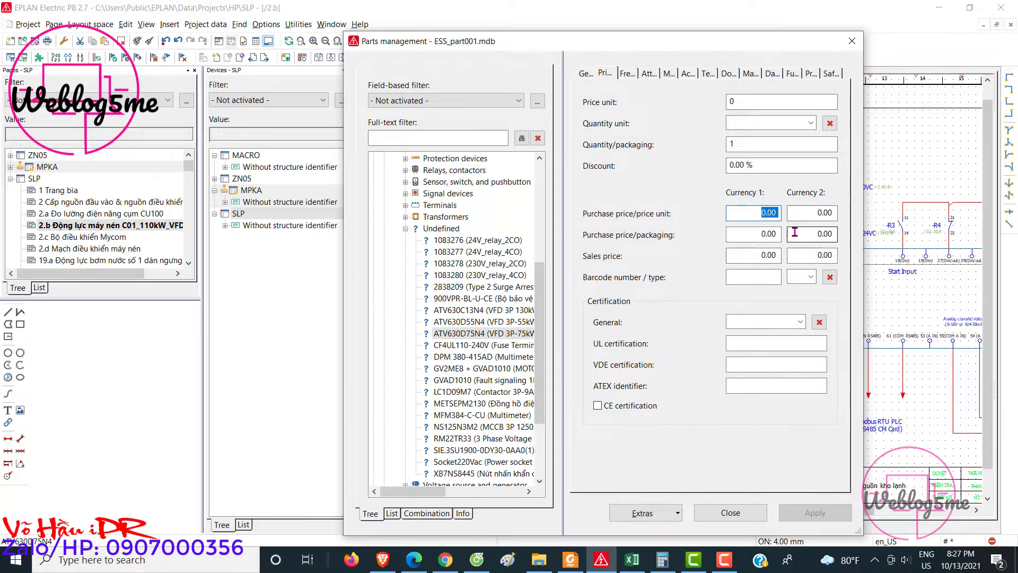
{"action": "key", "text": "ctrl+v"}
{"action": "left_click", "coordinate": [775, 236]}
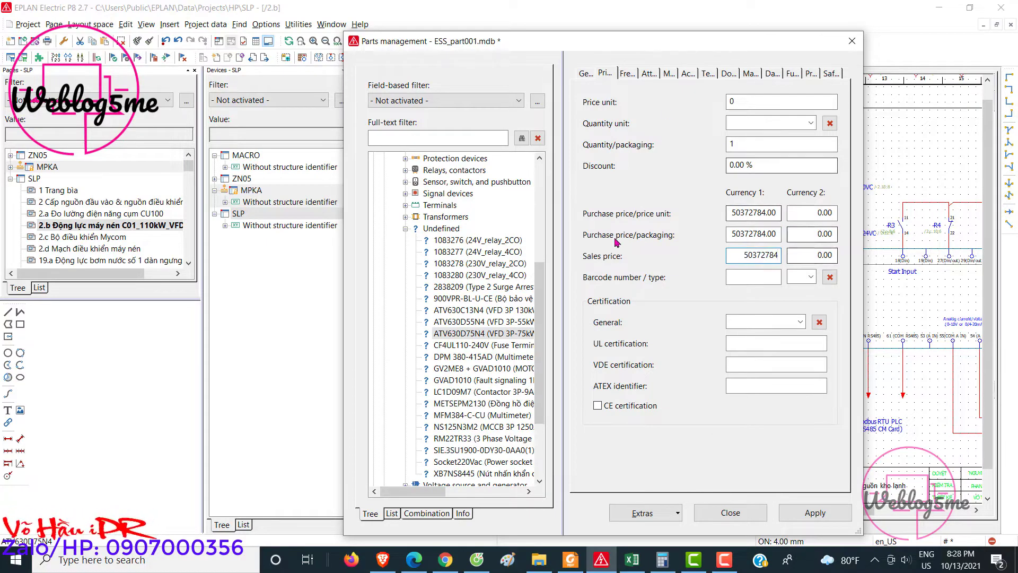
Step: Apply the ATV630D75N4 prices, close parts management and answer the parts synchronization question
{"action": "left_click", "coordinate": [814, 512]}
{"action": "left_click", "coordinate": [730, 512]}
{"action": "left_click", "coordinate": [640, 281]}
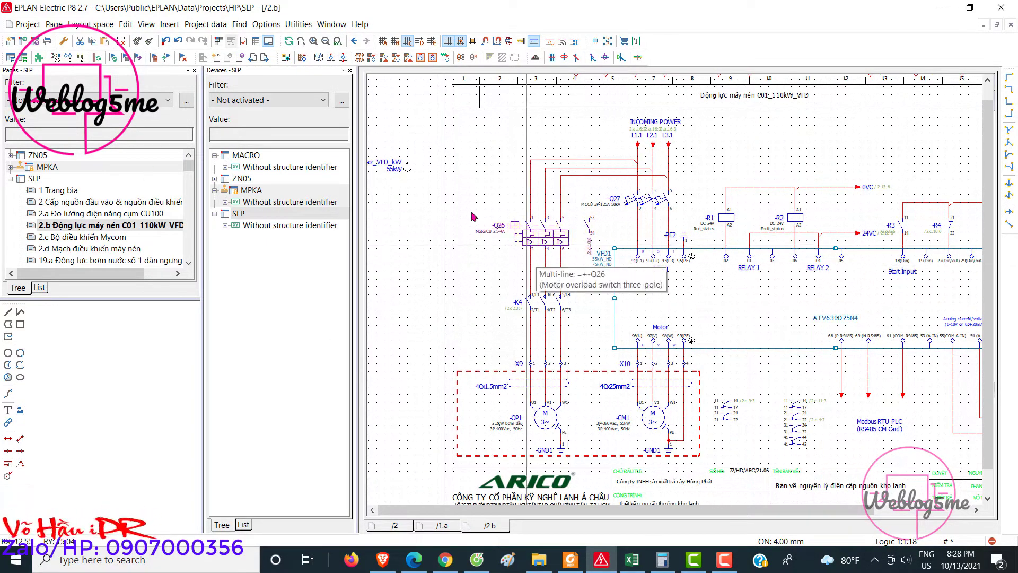
Step: Assign the 75kW value set to the Compressor_VFD_kW placeholder object
{"action": "right_click", "coordinate": [392, 164]}
{"action": "left_click", "coordinate": [424, 318]}
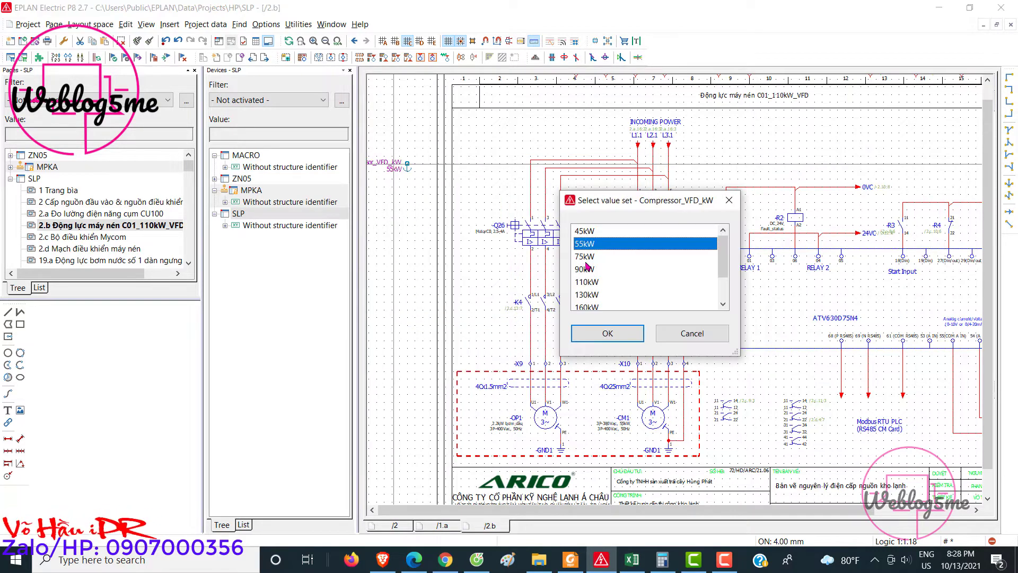
{"action": "left_click", "coordinate": [586, 260]}
{"action": "left_click", "coordinate": [599, 335]}
Step: Copy the part number ATV630D90N4 from the properties of black box VFD1 and confirm the properties
{"action": "scroll", "coordinate": [609, 257], "scroll_direction": "up", "scroll_amount": 1}
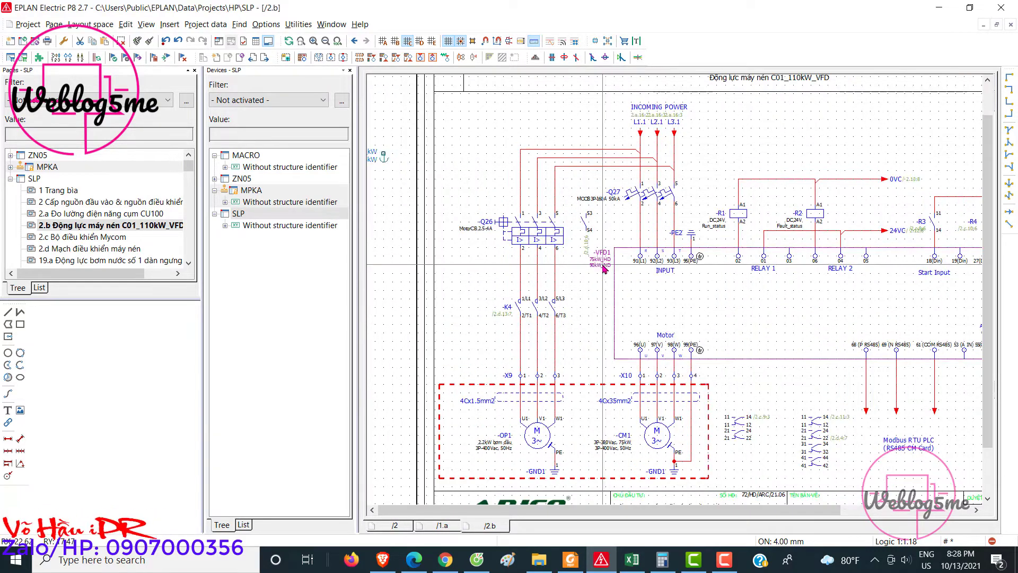
{"action": "double_click", "coordinate": [605, 269]}
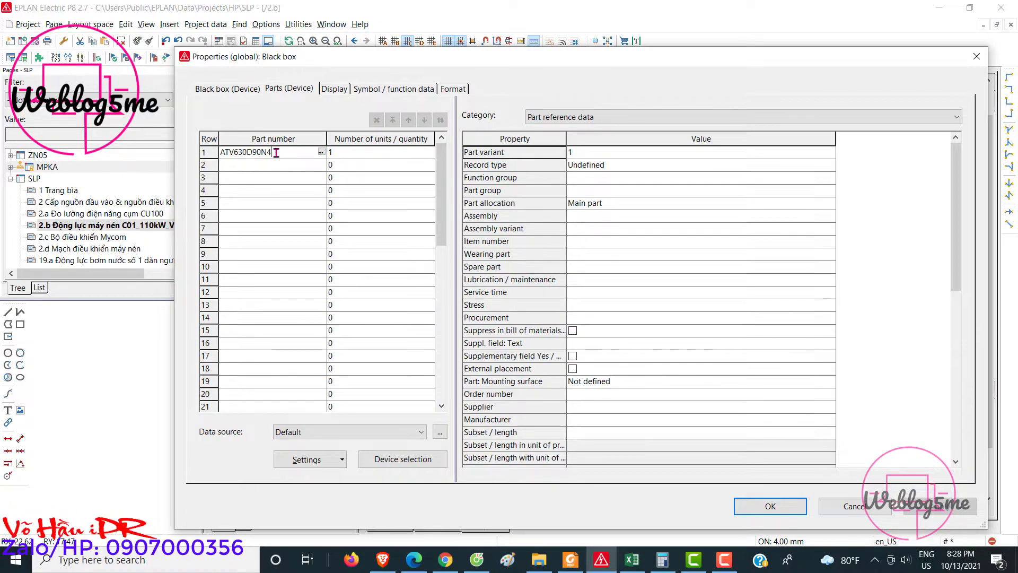
{"action": "left_click", "coordinate": [770, 506]}
Step: Generate a part from VFD1 and set its ERP, type and order numbers to ATV630D90N4
{"action": "right_click", "coordinate": [601, 192]}
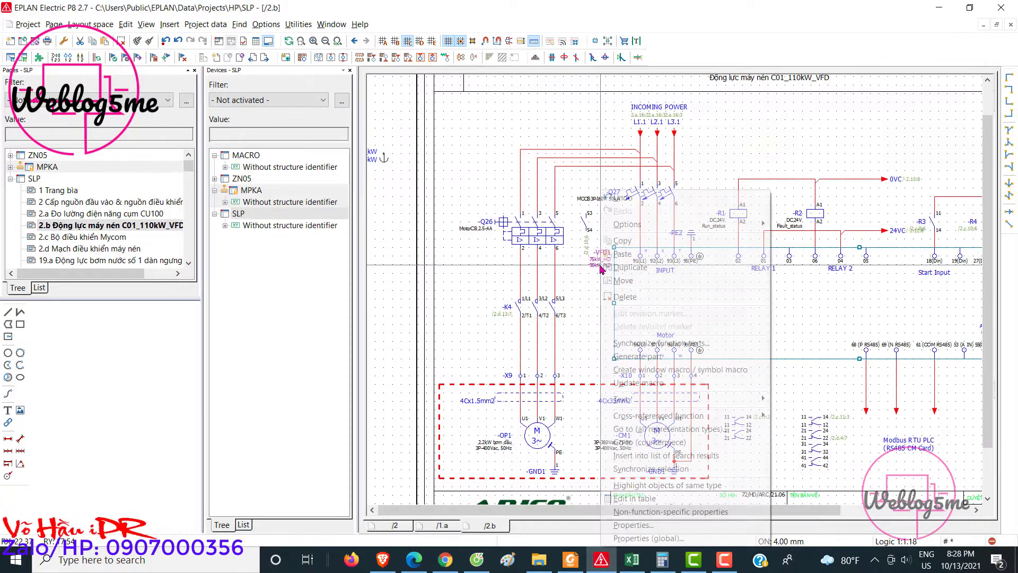
{"action": "left_click", "coordinate": [647, 355]}
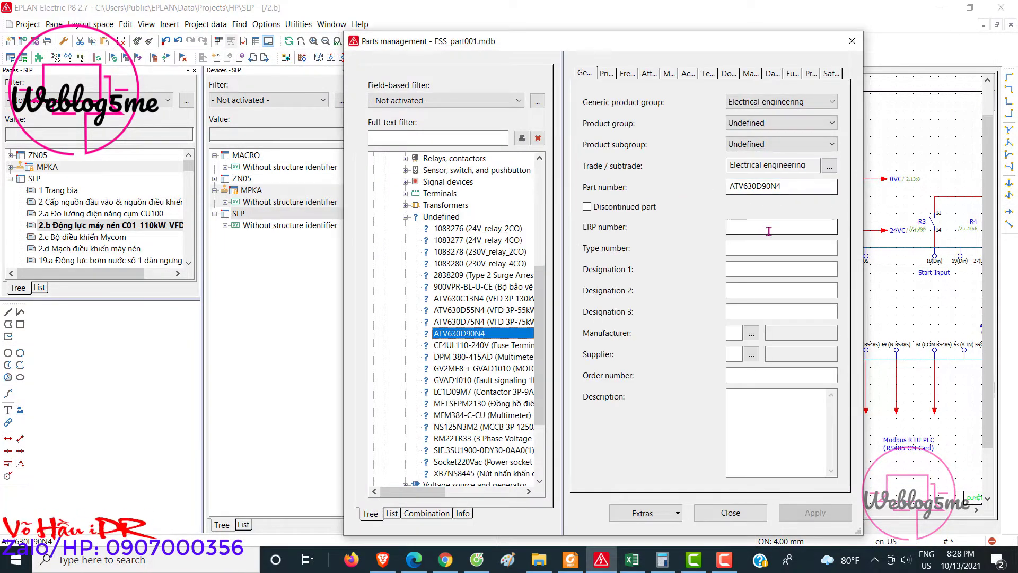
{"action": "left_click", "coordinate": [760, 251]}
{"action": "type", "text": "ATV630D90N4"}
{"action": "left_click", "coordinate": [768, 375]}
{"action": "type", "text": "ATV630D90N4"}
Step: Choose Schneider as both the manufacturer and the supplier of part ATV630D90N4
{"action": "left_click", "coordinate": [751, 333]}
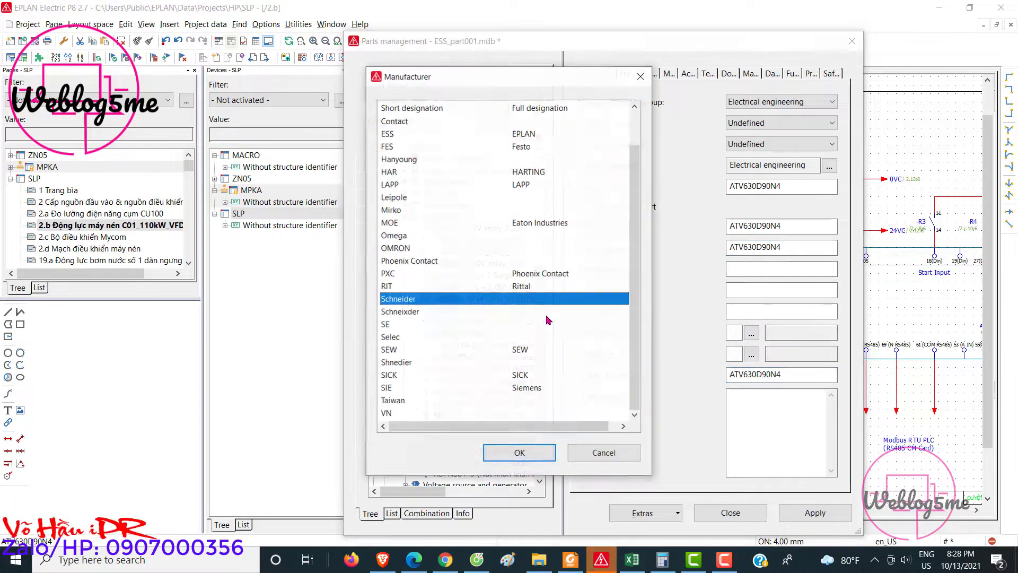
{"action": "double_click", "coordinate": [409, 301]}
{"action": "left_click", "coordinate": [750, 355]}
{"action": "double_click", "coordinate": [410, 298]}
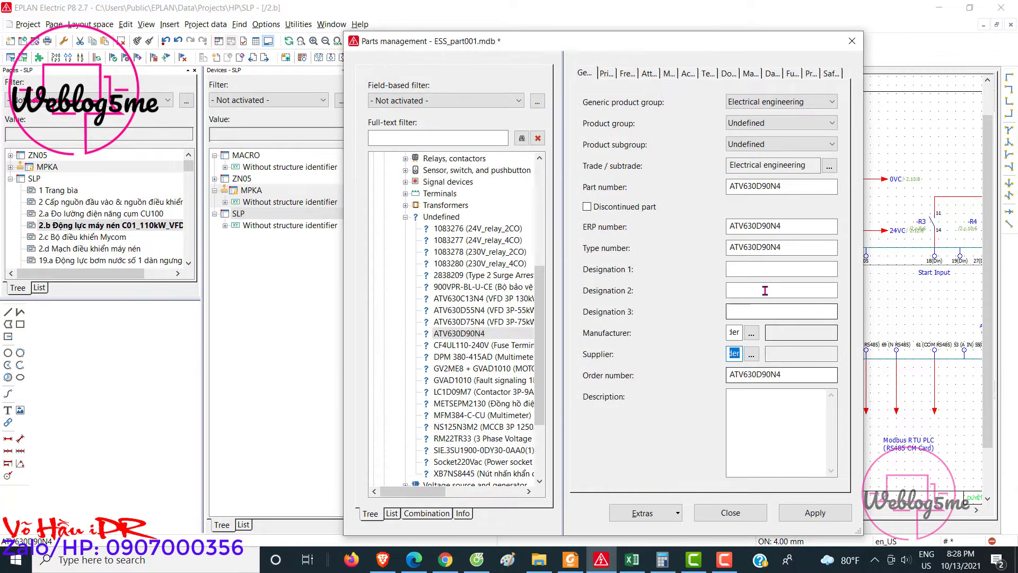
Step: Set Designation 1 to VFD 3P-90kW ND 75kW HD and Designation 2 to 400/480Vac for part ATV630D90N4
{"action": "left_click", "coordinate": [765, 269]}
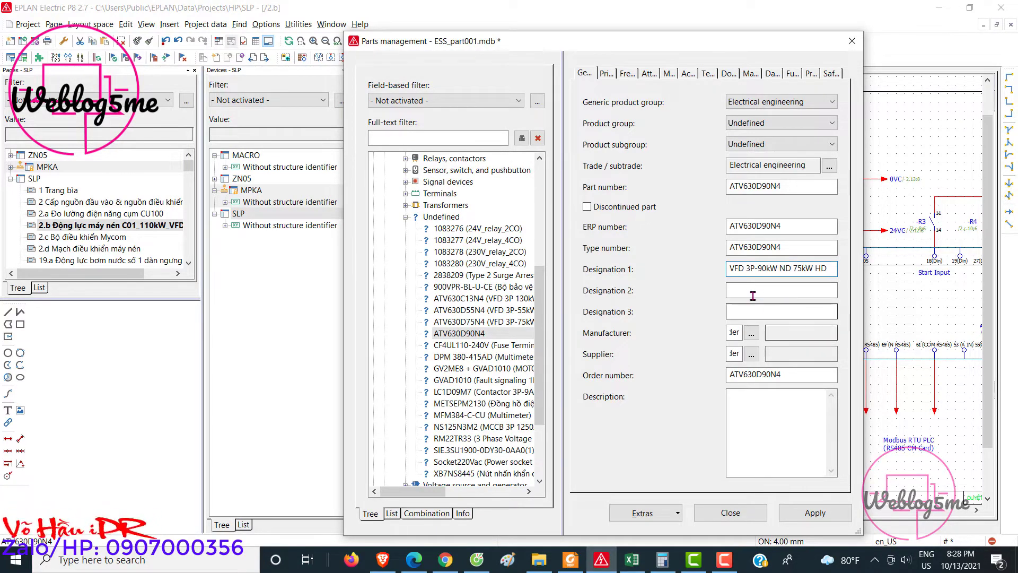
{"action": "left_click", "coordinate": [752, 295]}
{"action": "type", "text": "400V"}
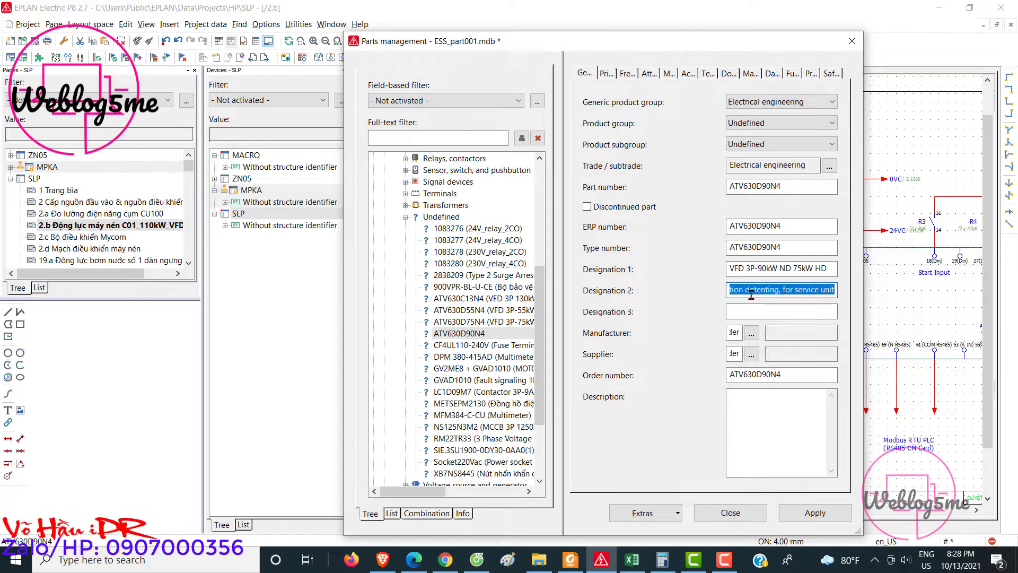
{"action": "type", "text": "Vac"}
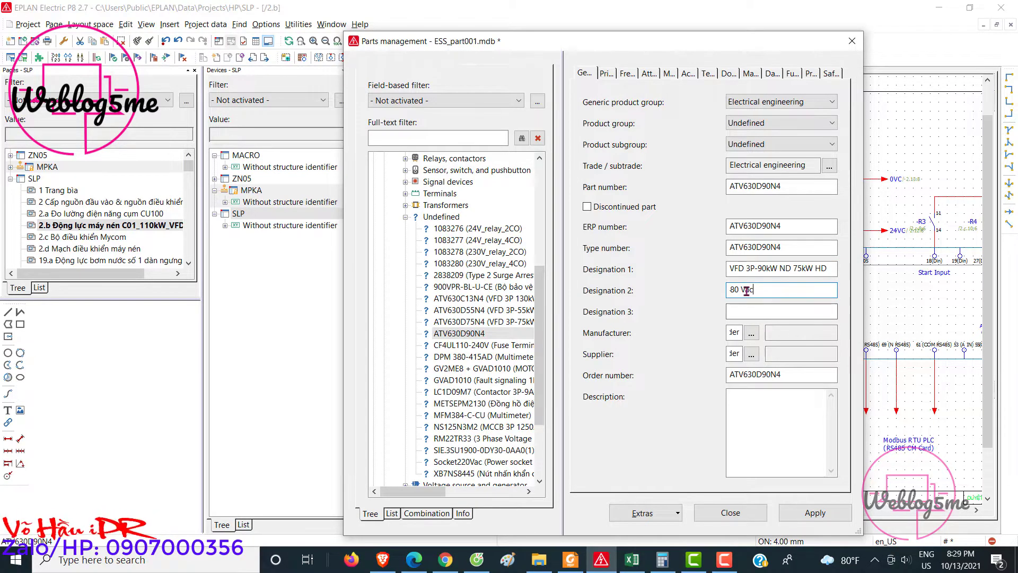
{"action": "left_click_drag", "start_coordinate": [695, 289], "coordinate": [673, 289]}
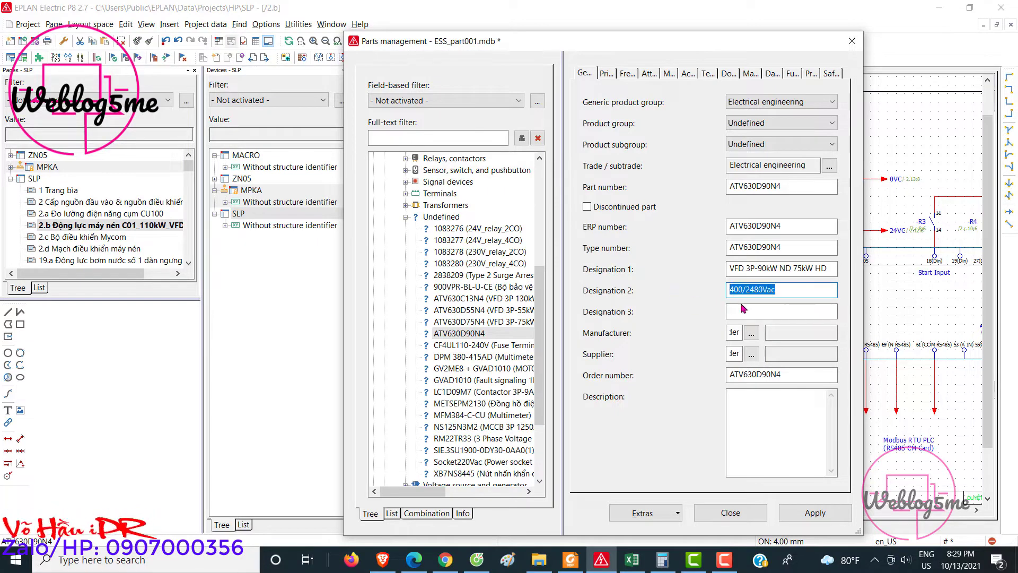
{"action": "left_click", "coordinate": [750, 290]}
Step: Copy the Designation 1 text into the description of part ATV630D90N4
{"action": "left_click_drag", "start_coordinate": [827, 268], "coordinate": [699, 272]}
{"action": "key", "text": "ctrl+c"}
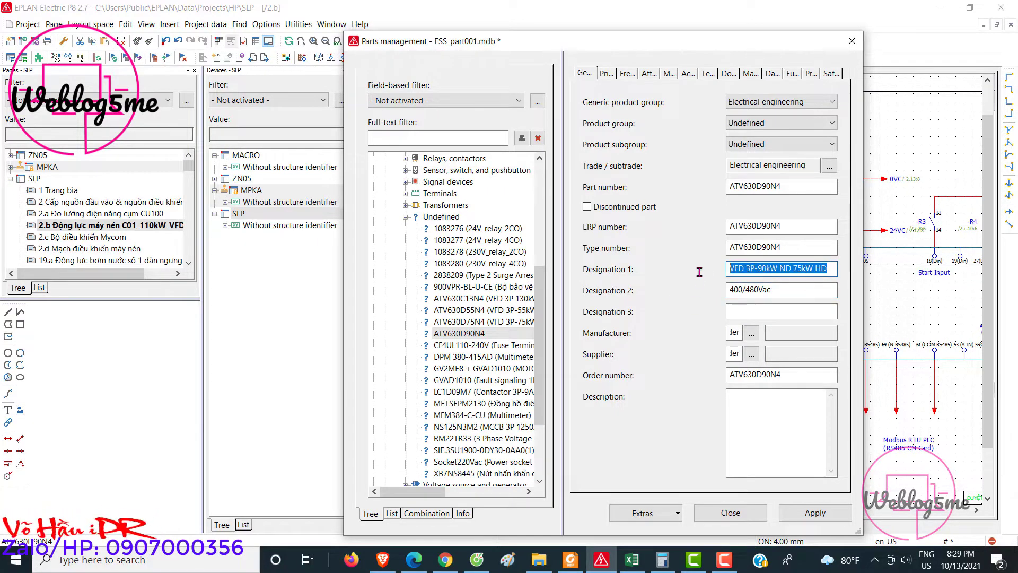
{"action": "left_click", "coordinate": [757, 400]}
{"action": "key", "text": "ctrl+v"}
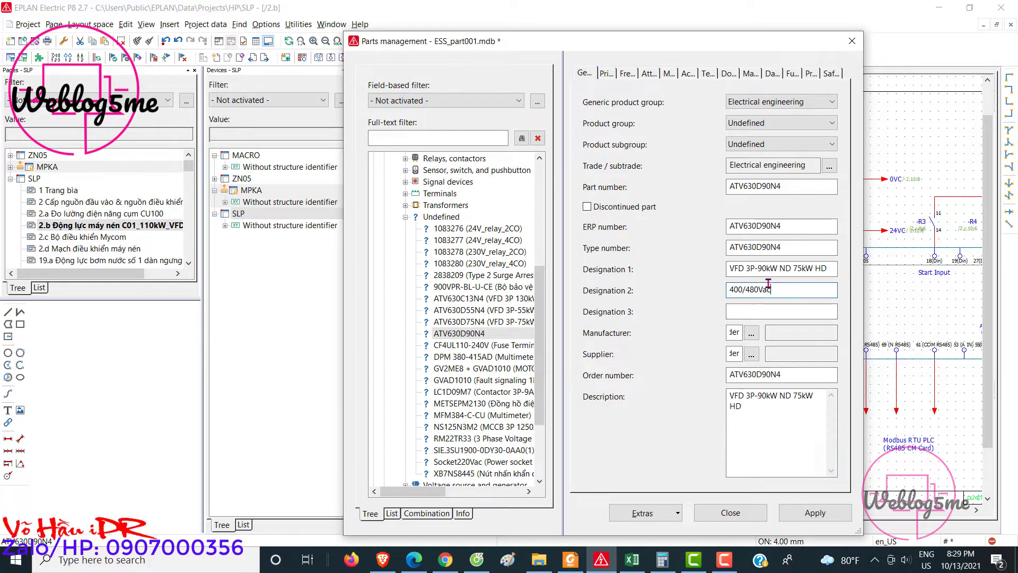
Step: Copy the price of ATV630D90N4, 64,353,366, from the Excel price list and return to the part's price data in EPLAN
{"action": "left_click", "coordinate": [607, 74]}
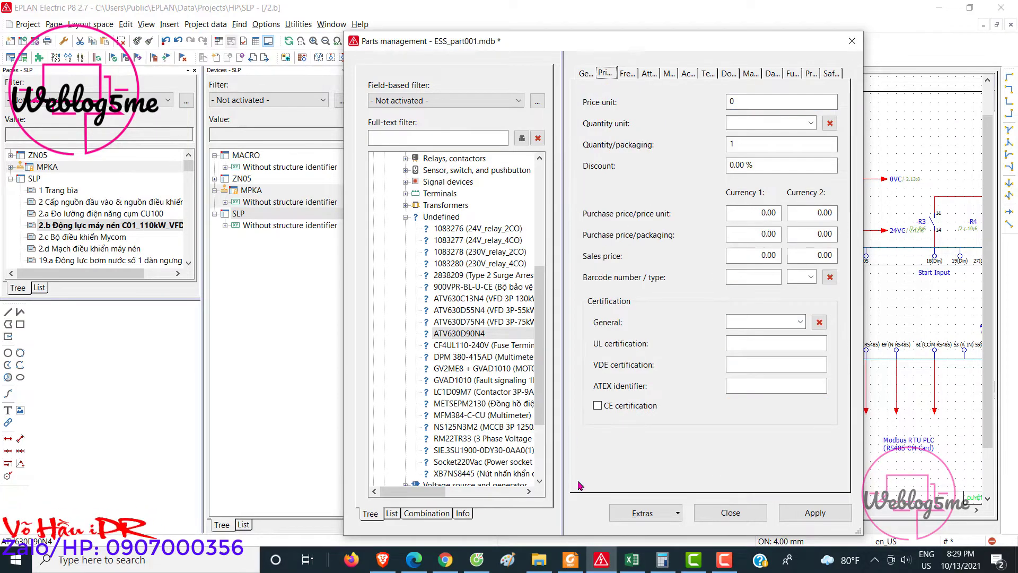
{"action": "left_click", "coordinate": [632, 558]}
{"action": "key", "text": "Return"}
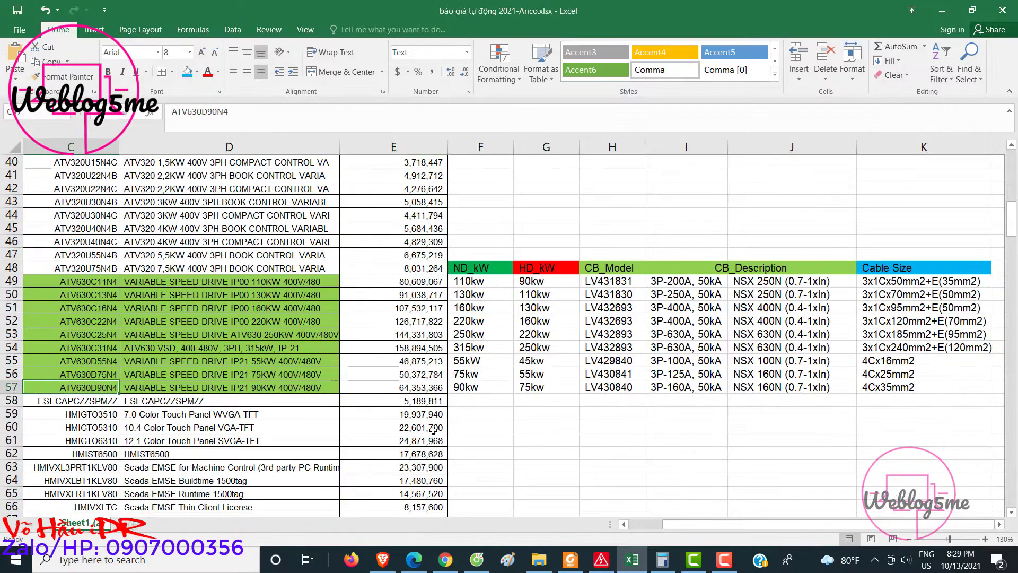
{"action": "key", "text": "F2"}
{"action": "key", "text": "shift+Home"}
{"action": "key", "text": "ctrl+c"}
{"action": "left_click", "coordinate": [941, 12]}
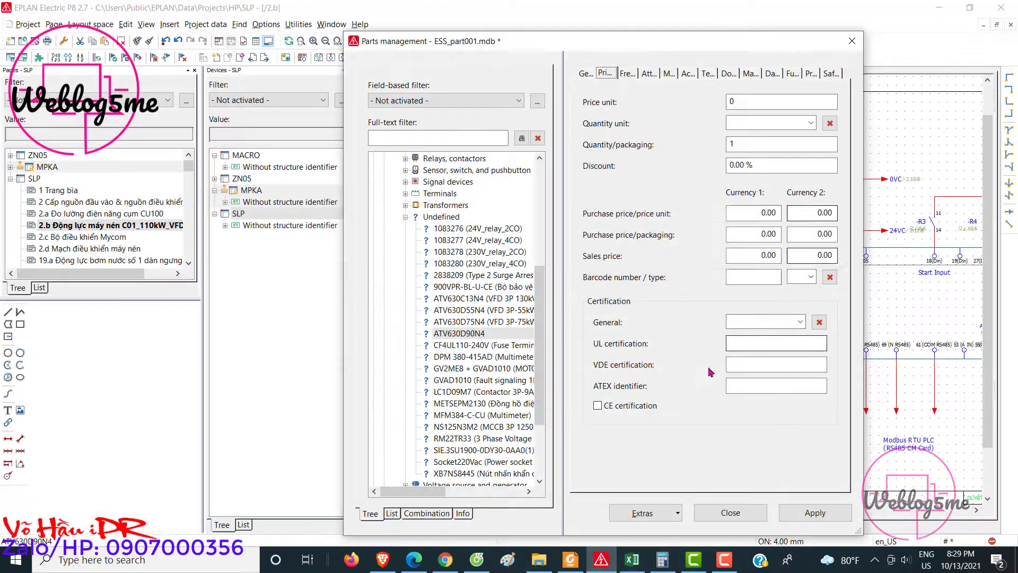
Step: Enter the copied price as both purchase prices and the sales price of ATV630D90N4, apply it, and synchronize the parts data to the project
{"action": "key", "text": "ctrl+v"}
{"action": "key", "text": "ctrl+v"}
{"action": "left_click_drag", "start_coordinate": [758, 235], "coordinate": [793, 256]}
{"action": "key", "text": "ctrl+v"}
{"action": "left_click", "coordinate": [805, 511]}
{"action": "left_click", "coordinate": [730, 512]}
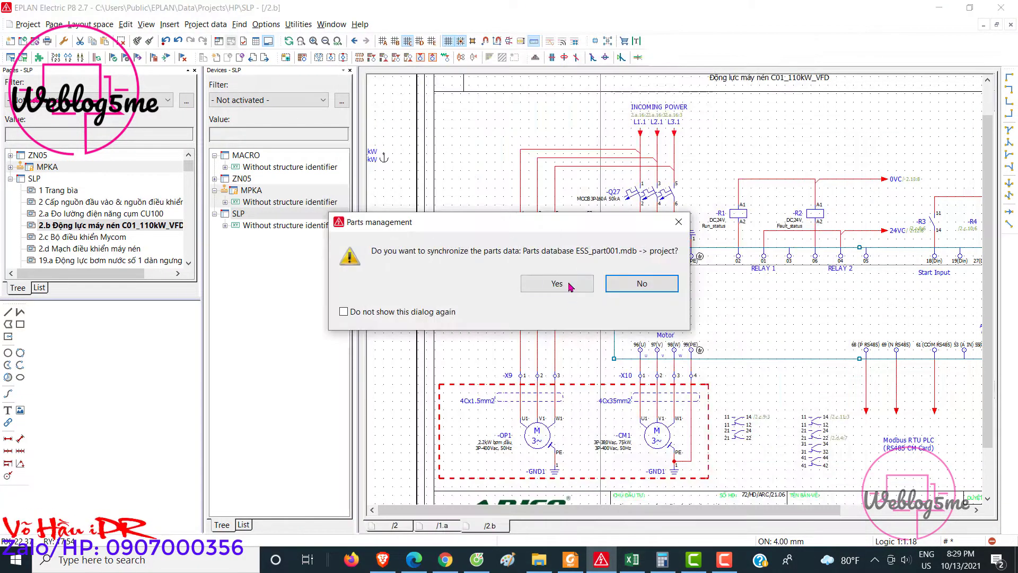
{"action": "left_click", "coordinate": [554, 285]}
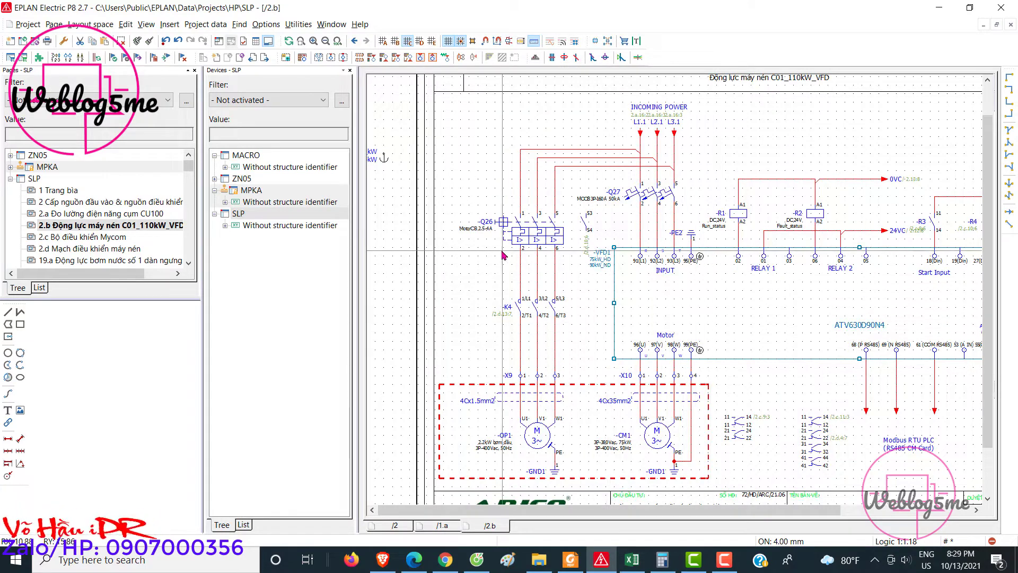
Step: Assign the 110kW value set to the Compressor_VFD_kW placeholder and accept the proposed part data for VFD1 and Q27
{"action": "scroll", "coordinate": [515, 250], "scroll_direction": "down", "scroll_amount": 1}
{"action": "scroll", "coordinate": [371, 149], "scroll_direction": "up", "scroll_amount": 1}
{"action": "right_click", "coordinate": [396, 164]}
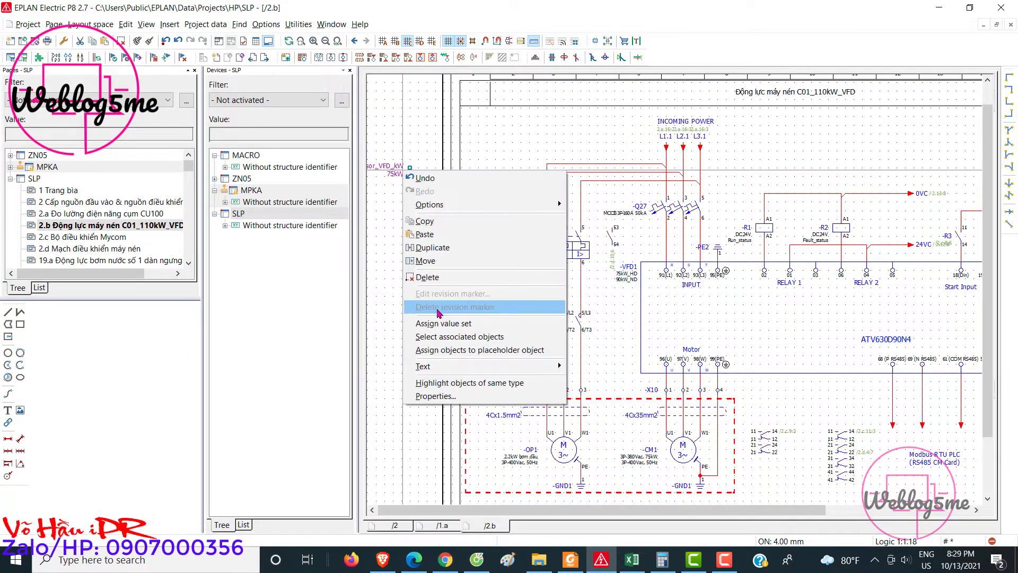
{"action": "left_click", "coordinate": [440, 323]}
{"action": "left_click", "coordinate": [594, 273]}
{"action": "left_click", "coordinate": [608, 332]}
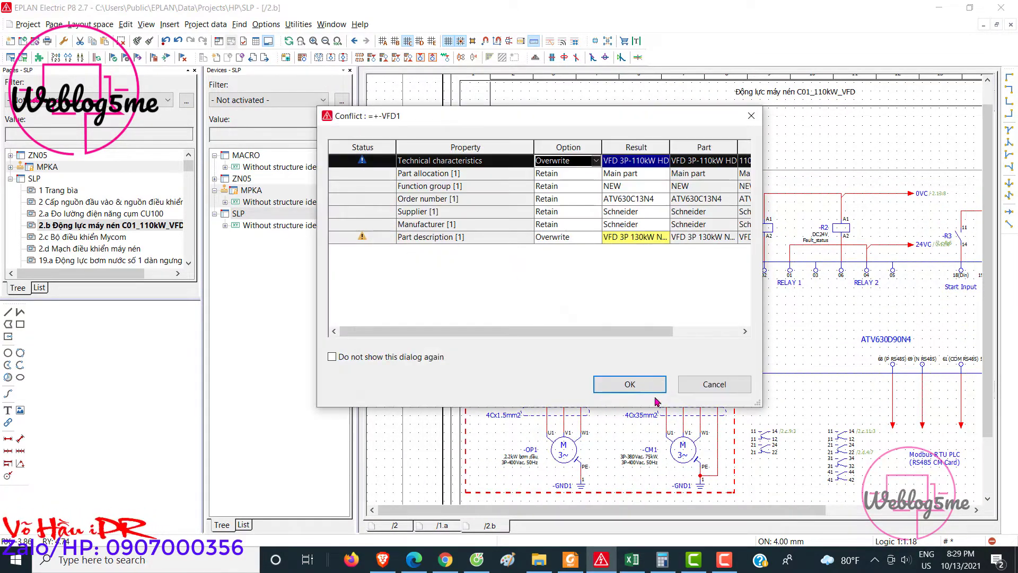
{"action": "left_click", "coordinate": [629, 384]}
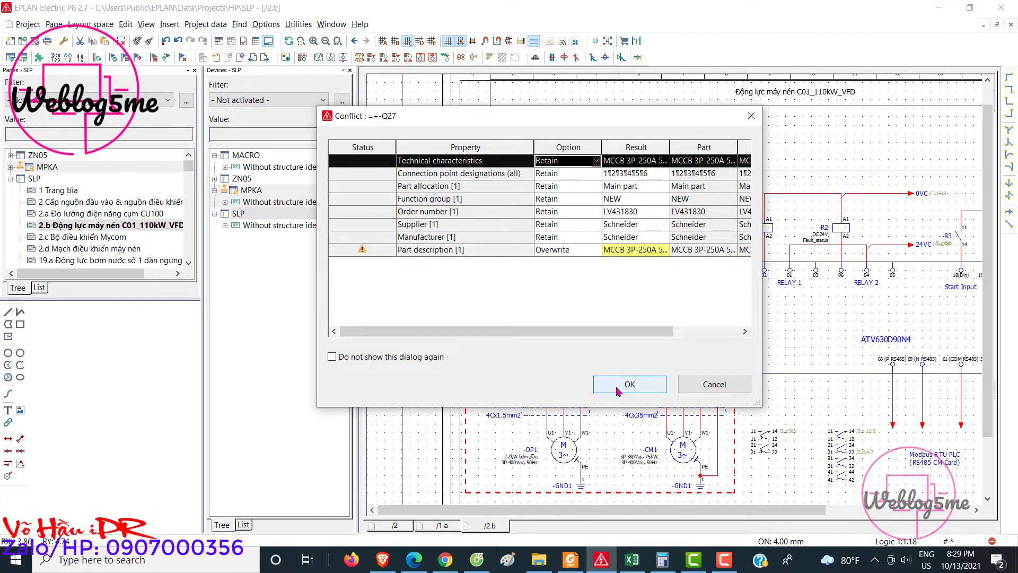
{"action": "left_click", "coordinate": [617, 390]}
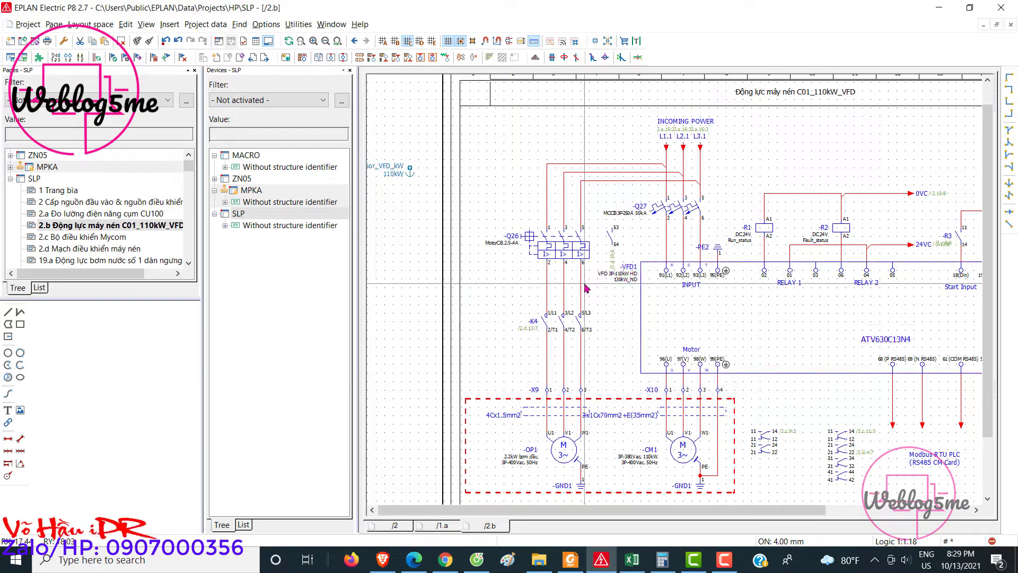
Step: Check which part number is assigned to VFD1 in its device properties
{"action": "scroll", "coordinate": [642, 279], "scroll_direction": "up", "scroll_amount": 2}
{"action": "left_click", "coordinate": [631, 276]}
{"action": "right_click", "coordinate": [604, 277]}
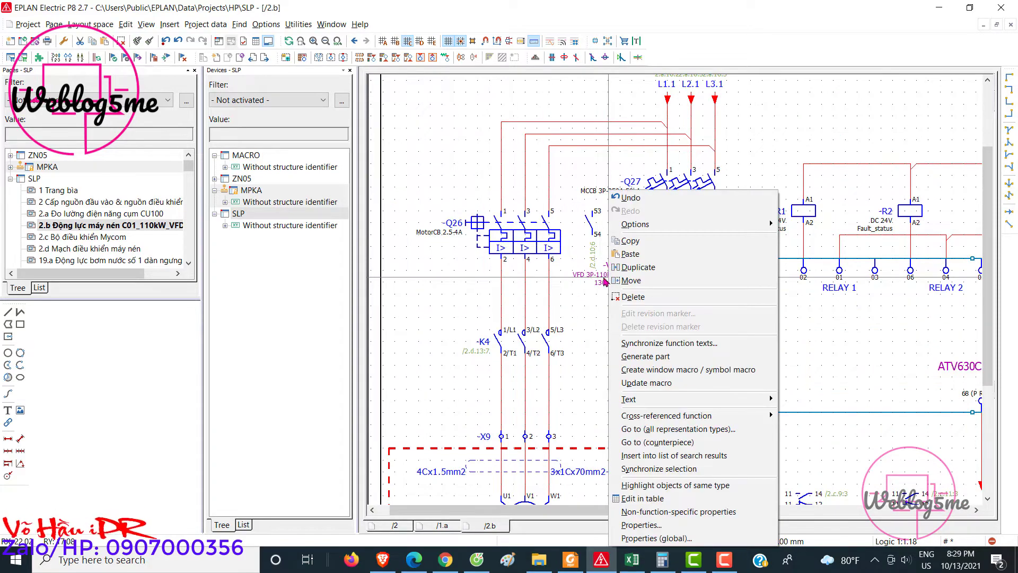
{"action": "double_click", "coordinate": [592, 277]}
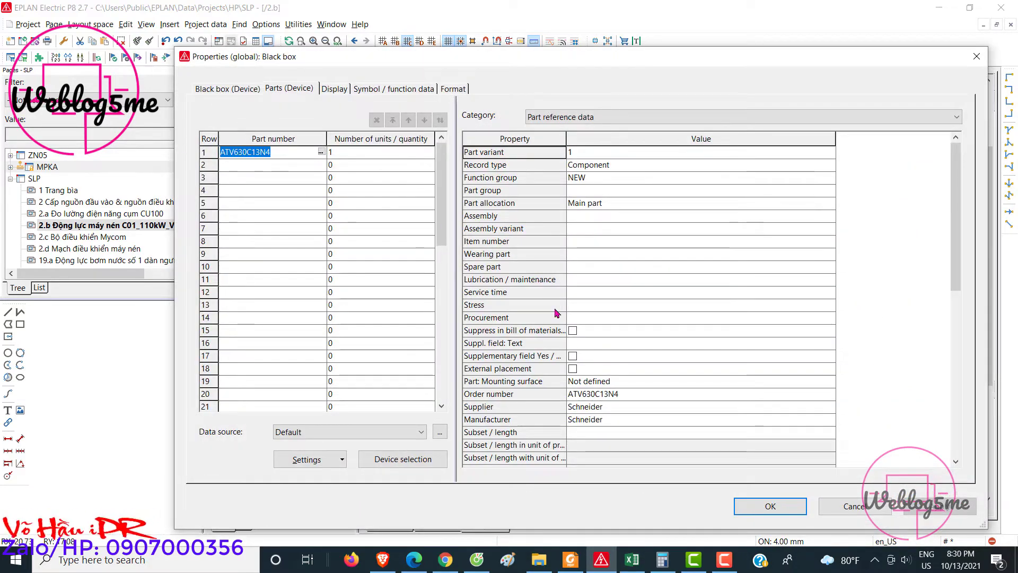
{"action": "left_click", "coordinate": [770, 506]}
Step: Try to generate a part from VFD1 with the 110kW value set
{"action": "right_click", "coordinate": [605, 281]}
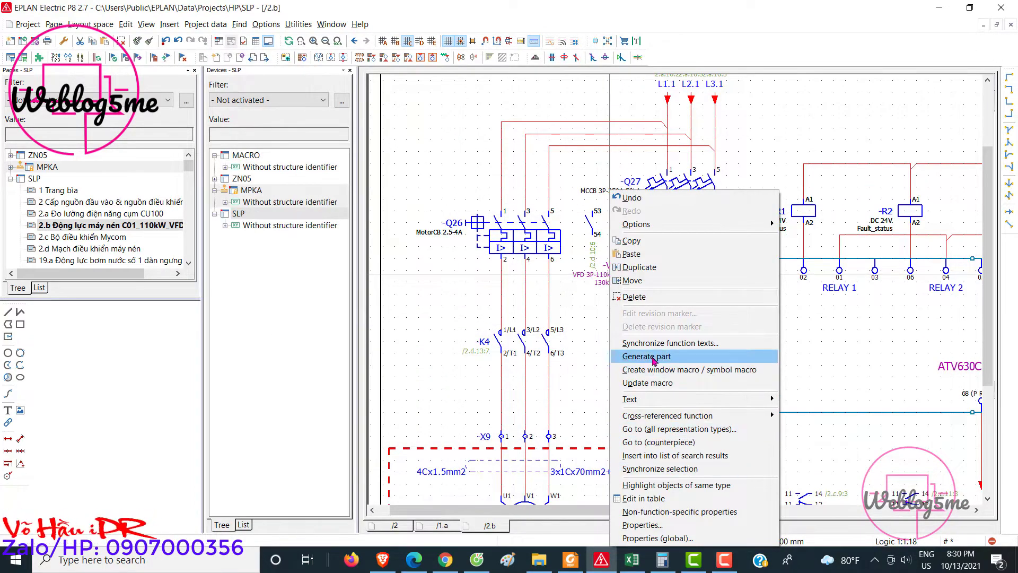
{"action": "left_click", "coordinate": [647, 356]}
{"action": "left_click", "coordinate": [610, 301]}
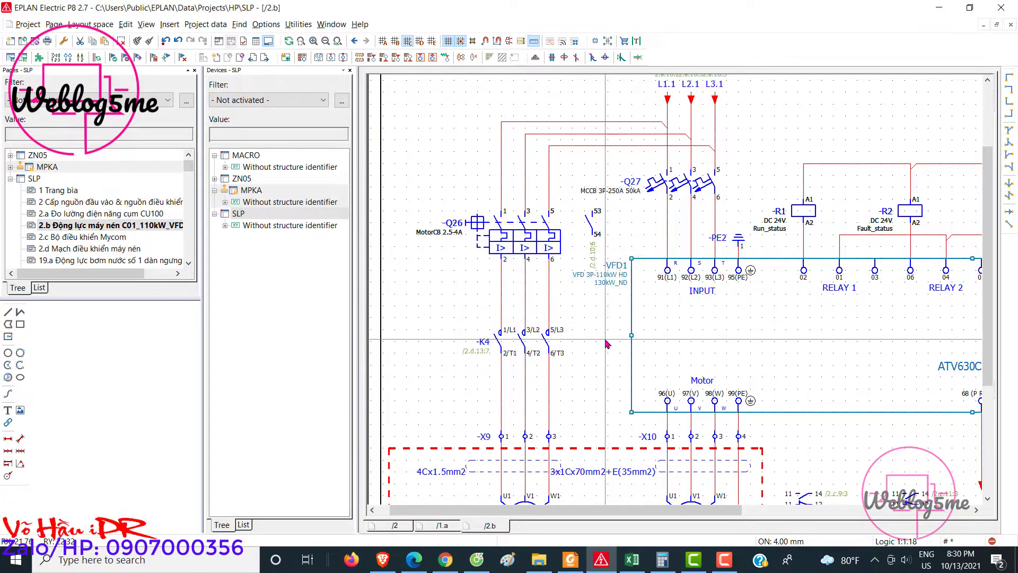
Step: Review the technical characteristics and engraving text in VFD1's black box properties
{"action": "double_click", "coordinate": [609, 286]}
{"action": "left_click", "coordinate": [229, 88]}
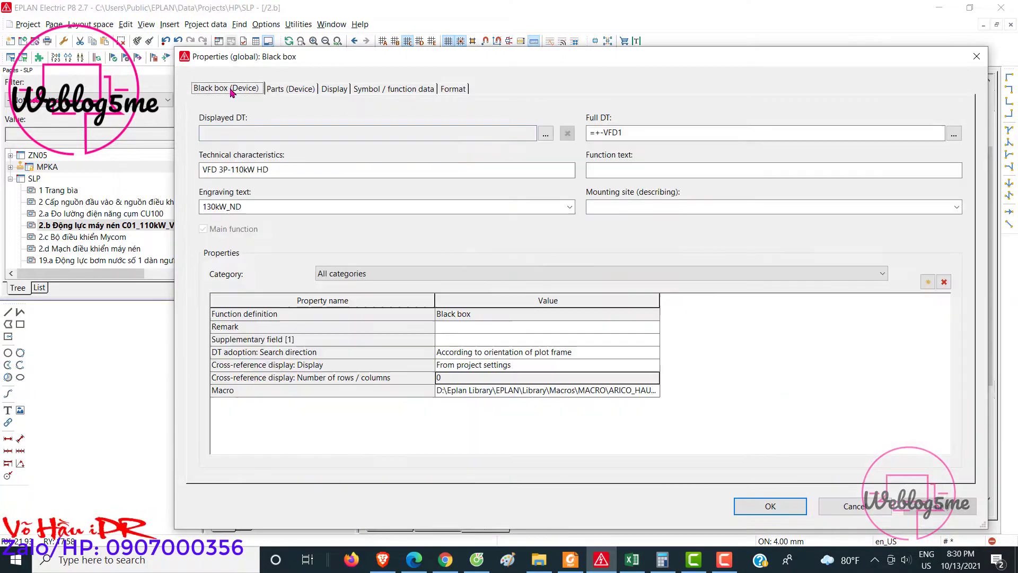
{"action": "left_click", "coordinate": [975, 56]}
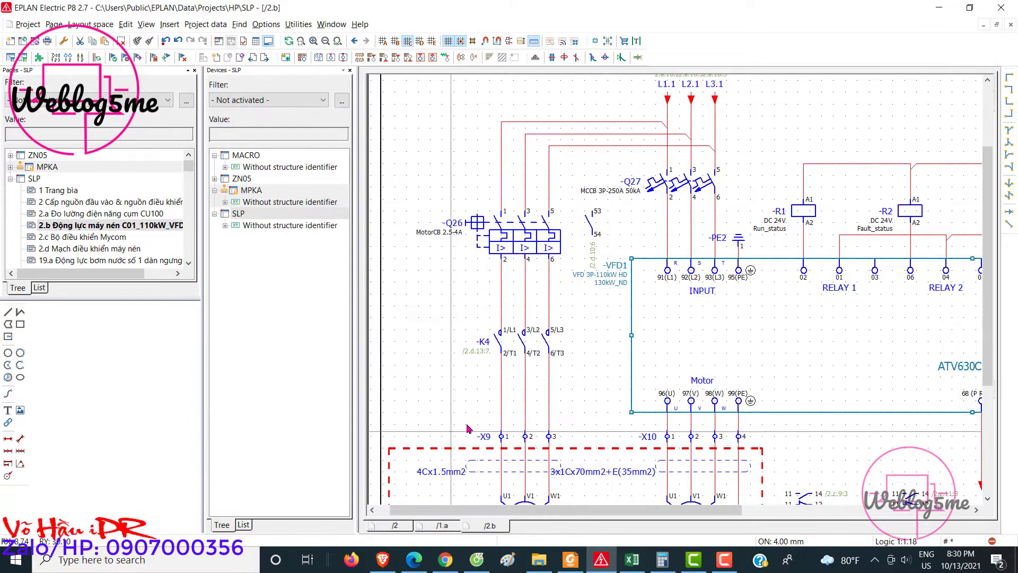
Step: Search the parts database for ATV630C13N4 and review its general and price data
{"action": "left_click", "coordinate": [299, 25]}
{"action": "mouse_move", "coordinate": [318, 181]}
{"action": "left_click", "coordinate": [475, 181]}
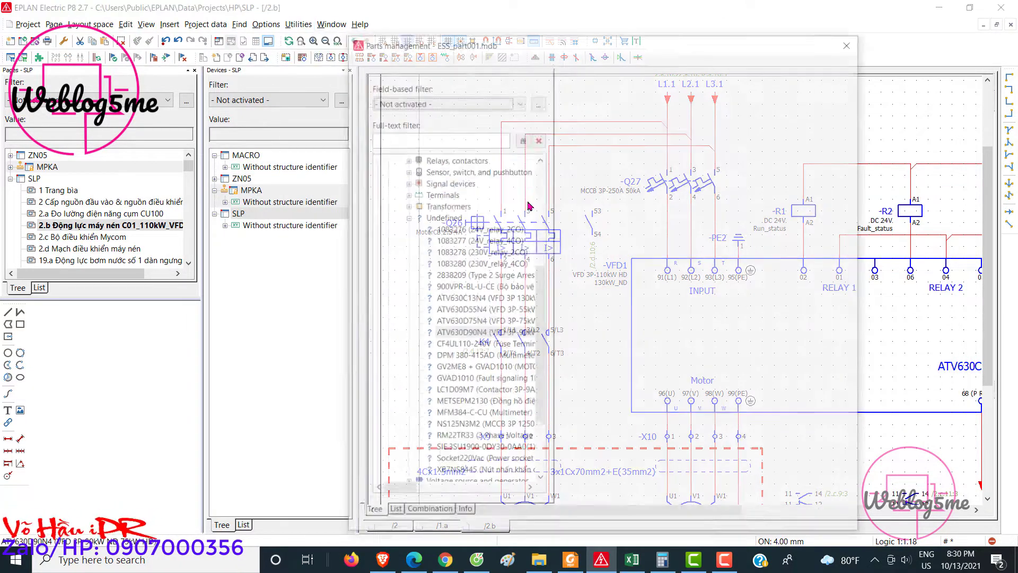
{"action": "left_click", "coordinate": [400, 137]}
{"action": "type", "text": "ATV630C13N4"}
{"action": "key", "text": "Return"}
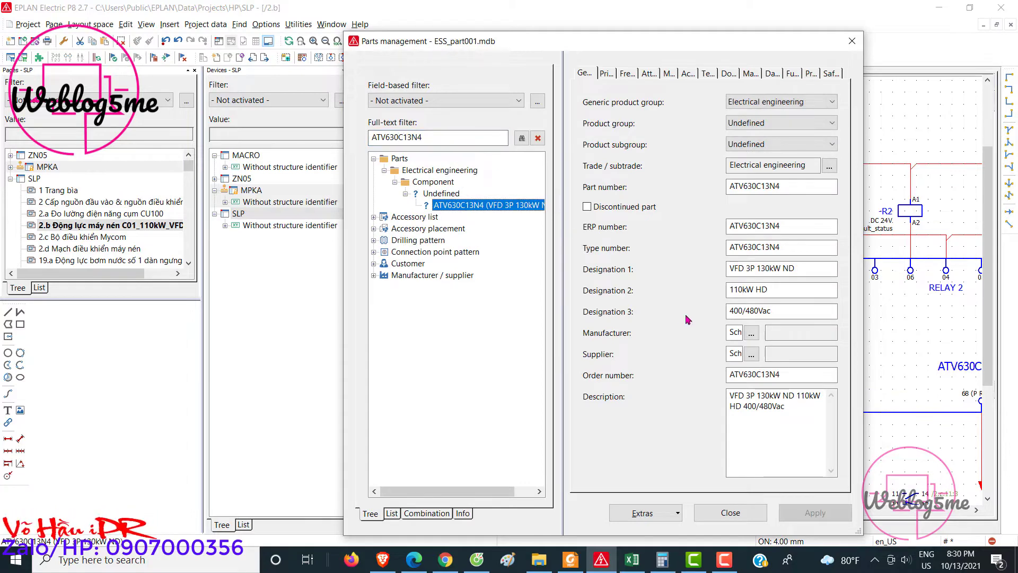
{"action": "left_click", "coordinate": [606, 74]}
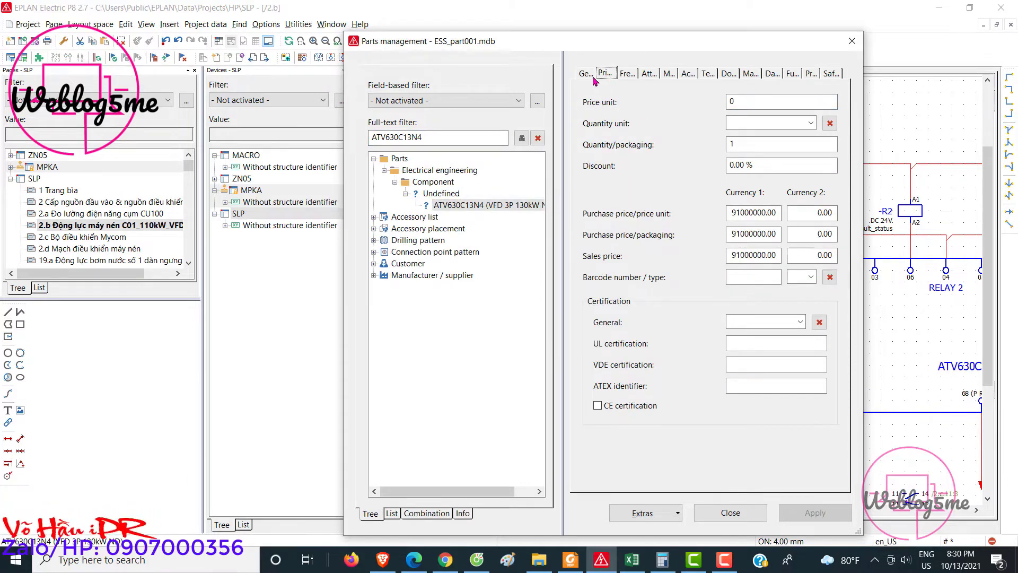
{"action": "left_click", "coordinate": [585, 73]}
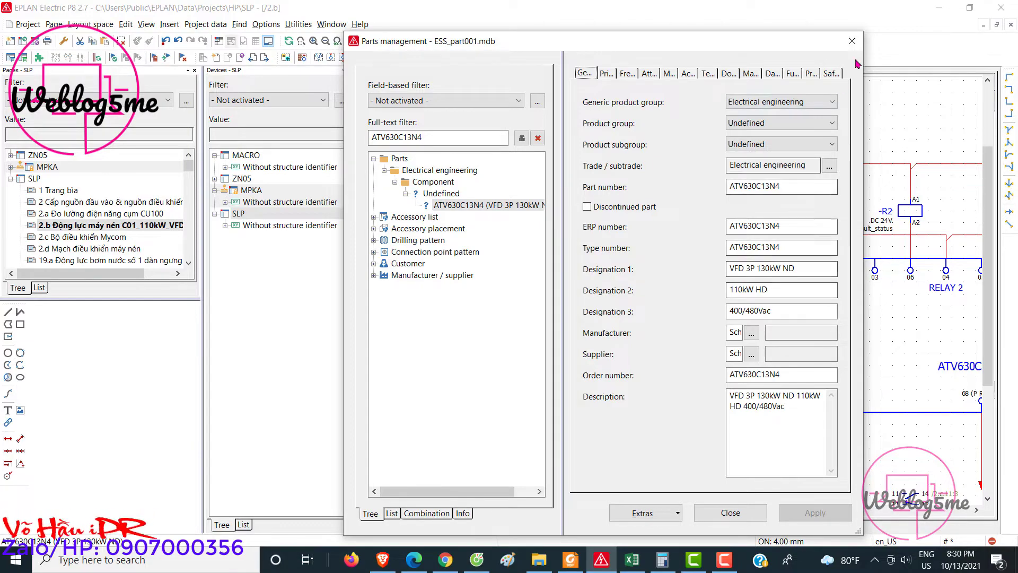
{"action": "left_click", "coordinate": [852, 41]}
Step: Assign the 130kW value set to the Compressor_VFD_kW placeholder
{"action": "scroll", "coordinate": [555, 289], "scroll_direction": "down", "scroll_amount": 1}
{"action": "scroll", "coordinate": [416, 215], "scroll_direction": "up", "scroll_amount": 1}
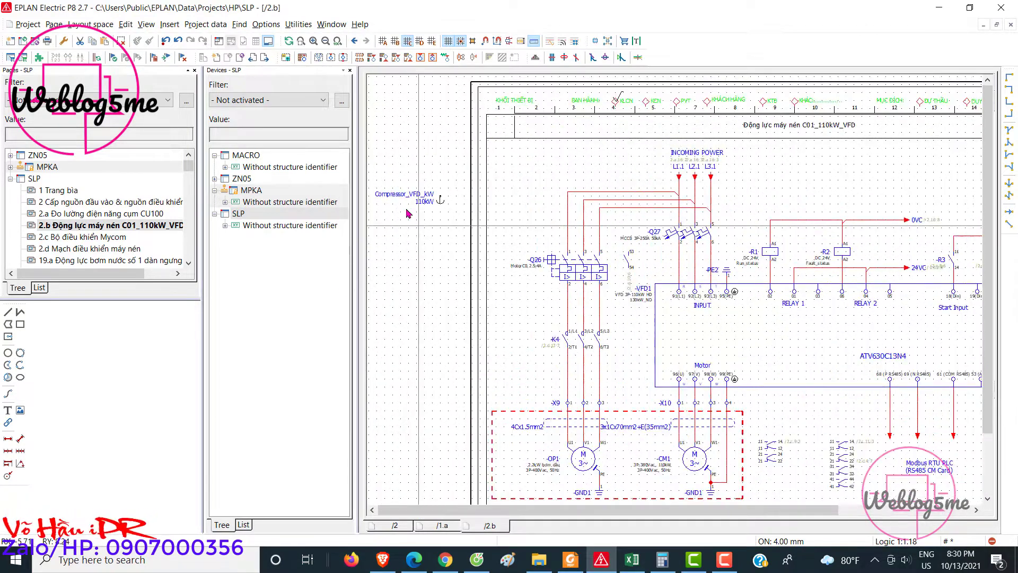
{"action": "left_click", "coordinate": [422, 200]}
{"action": "right_click", "coordinate": [421, 200]}
{"action": "left_click", "coordinate": [465, 367]}
{"action": "left_click", "coordinate": [594, 256]}
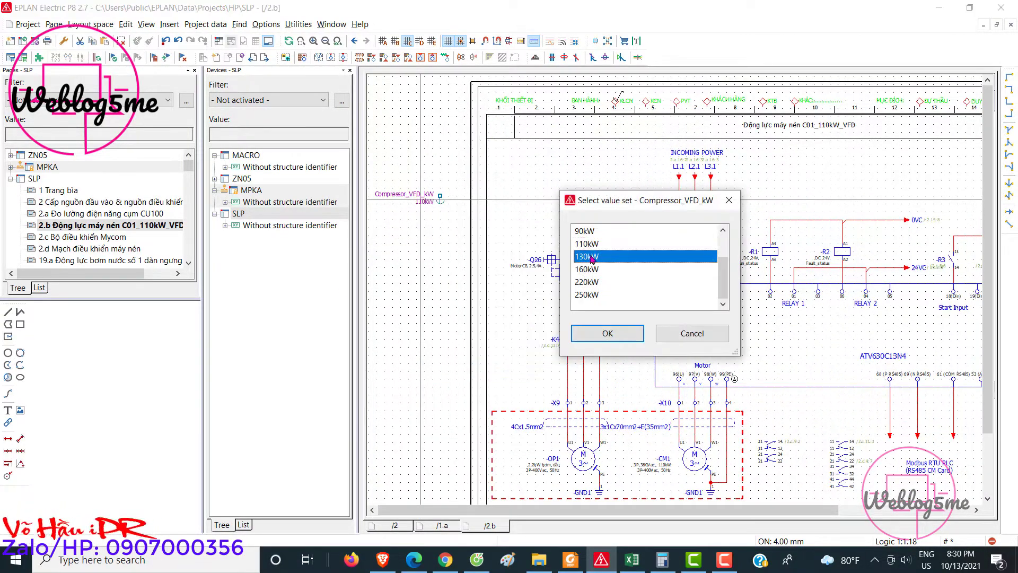
{"action": "left_click", "coordinate": [614, 338]}
Step: Check the part number assigned to VFD1 and search the parts database for ATV630C16N4
{"action": "scroll", "coordinate": [587, 281], "scroll_direction": "up", "scroll_amount": 2}
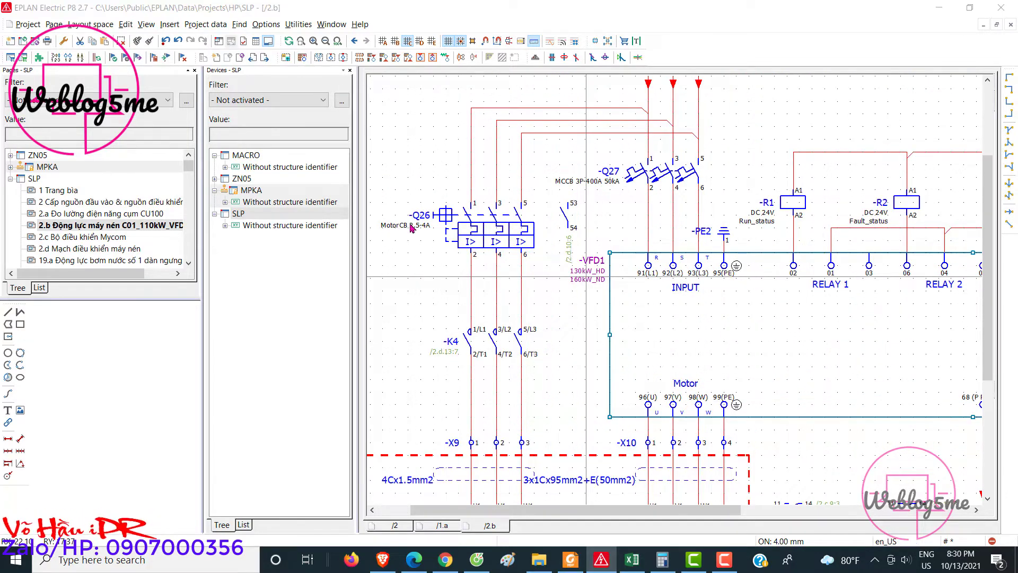
{"action": "double_click", "coordinate": [588, 281]}
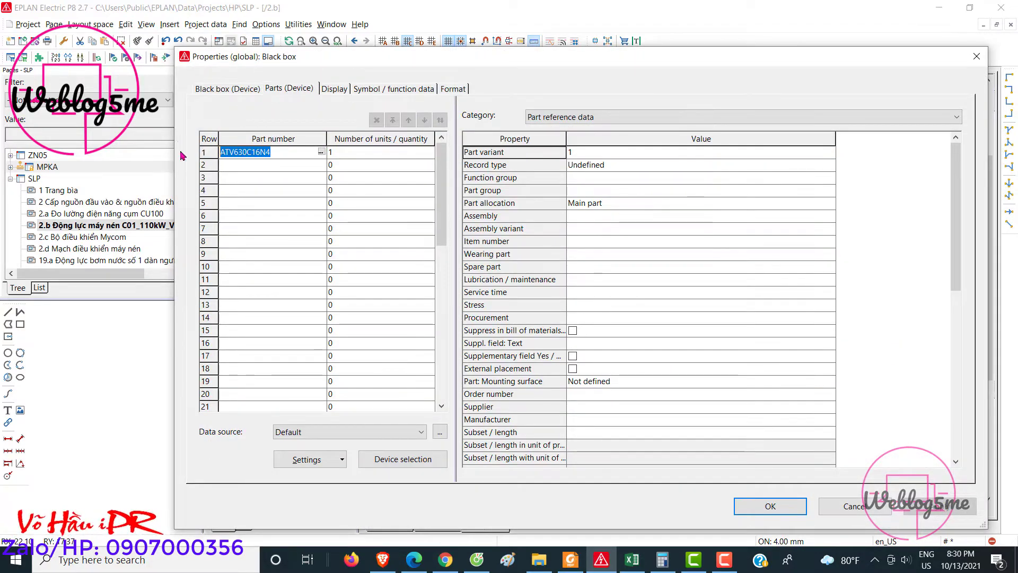
{"action": "left_click", "coordinate": [770, 505]}
{"action": "left_click", "coordinate": [299, 25]}
{"action": "mouse_move", "coordinate": [346, 181]}
{"action": "left_click", "coordinate": [466, 181]}
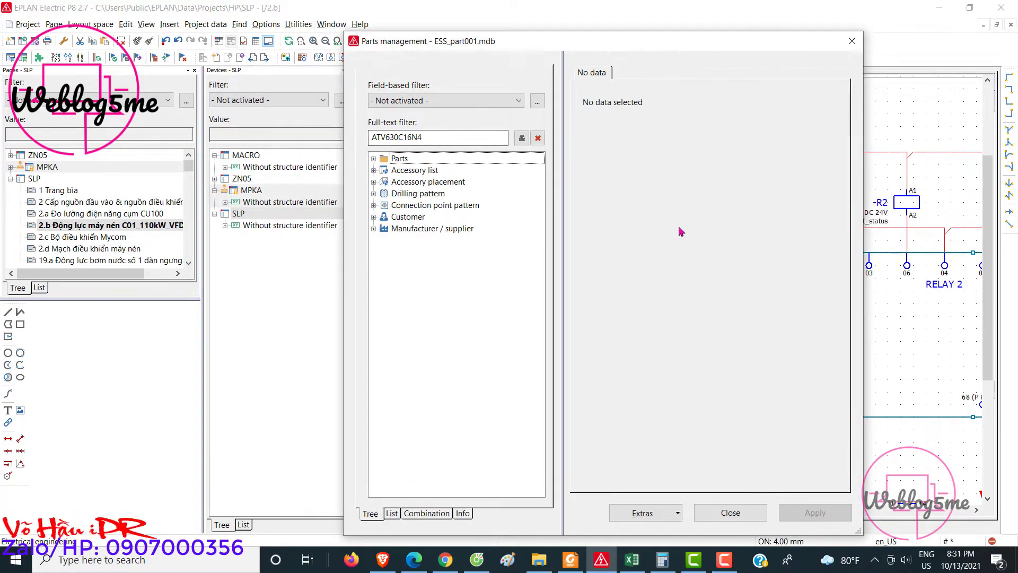
{"action": "left_click", "coordinate": [852, 41]}
Step: Generate a part from VFD1 and set its ERP, type and order numbers to ATV630C16N4
{"action": "right_click", "coordinate": [587, 277]}
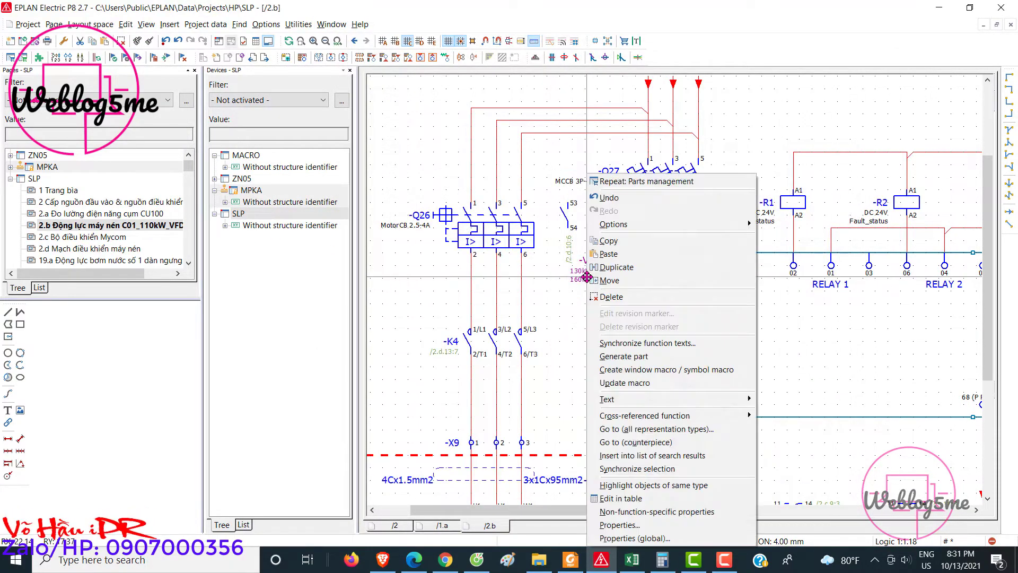
{"action": "left_click", "coordinate": [663, 354]}
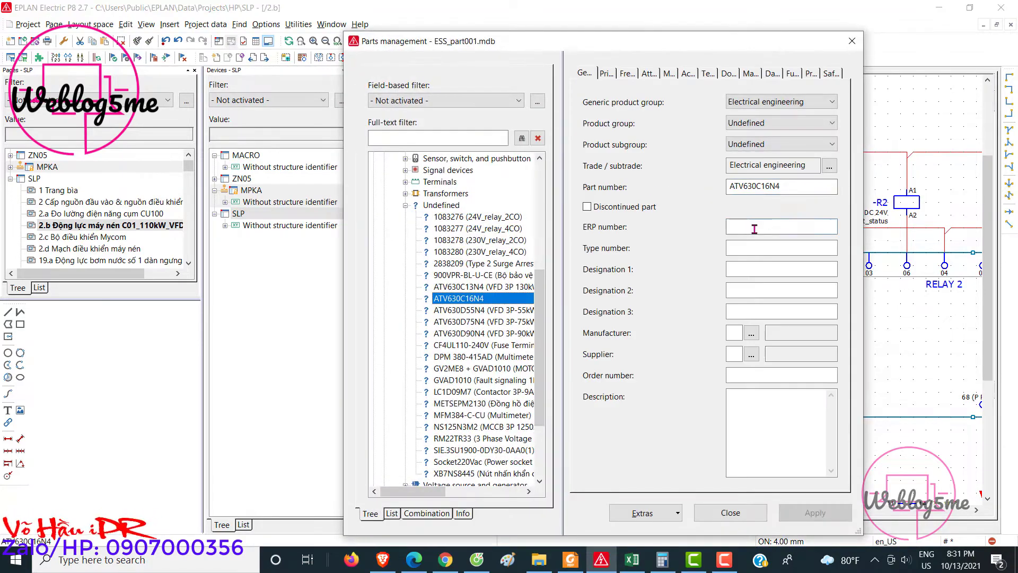
{"action": "left_click", "coordinate": [754, 228]}
{"action": "type", "text": "ATV630C16N4"}
{"action": "left_click", "coordinate": [758, 249]}
{"action": "type", "text": "ATV630C16N4"}
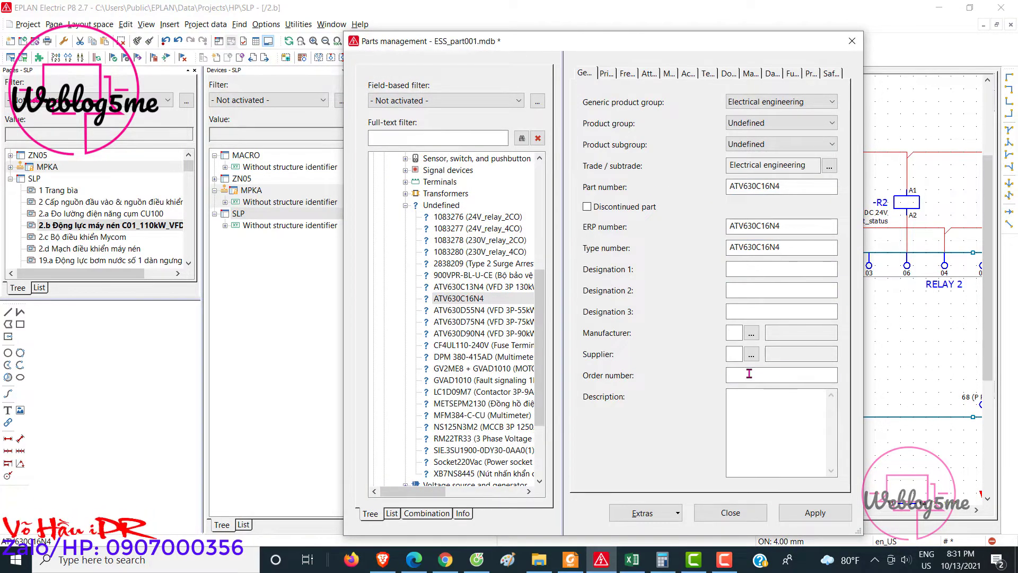
Step: Choose Schneider as both the manufacturer and the supplier of part ATV630C16N4
{"action": "left_click", "coordinate": [752, 334]}
{"action": "double_click", "coordinate": [432, 299]}
{"action": "left_click", "coordinate": [749, 354]}
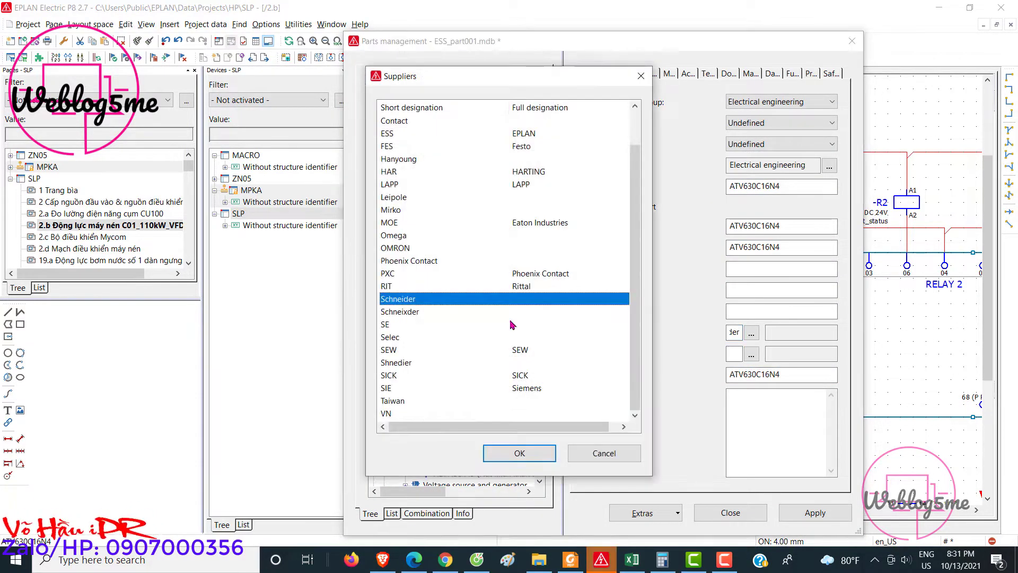
{"action": "double_click", "coordinate": [423, 298]}
Step: Set Designation 1 to VFD 3P-160kW ND 130kW HD and Designation 2 to 400/480Vac for part ATV630C16N4
{"action": "left_click", "coordinate": [764, 270]}
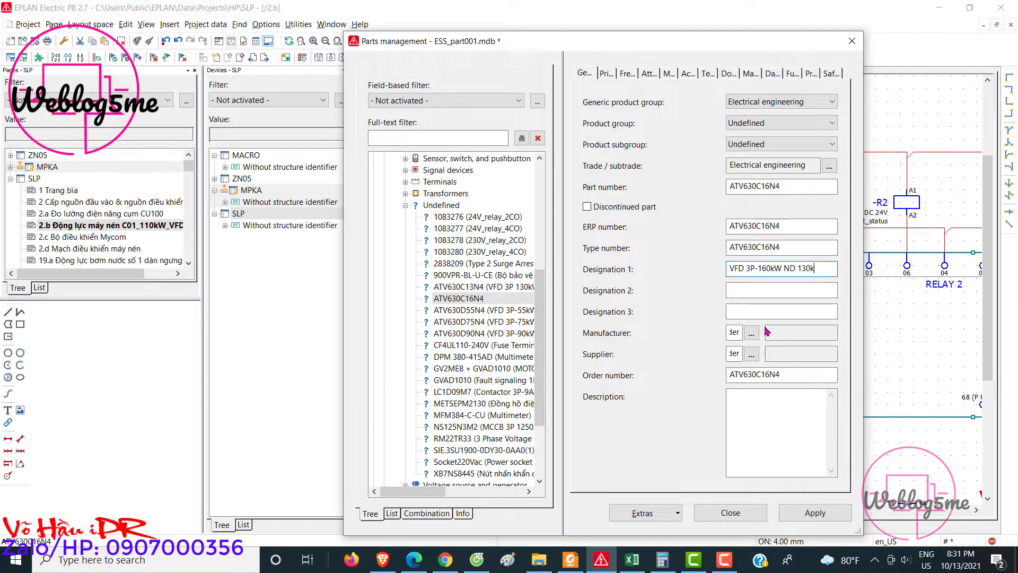
{"action": "left_click", "coordinate": [755, 293]}
{"action": "type", "text": "40"}
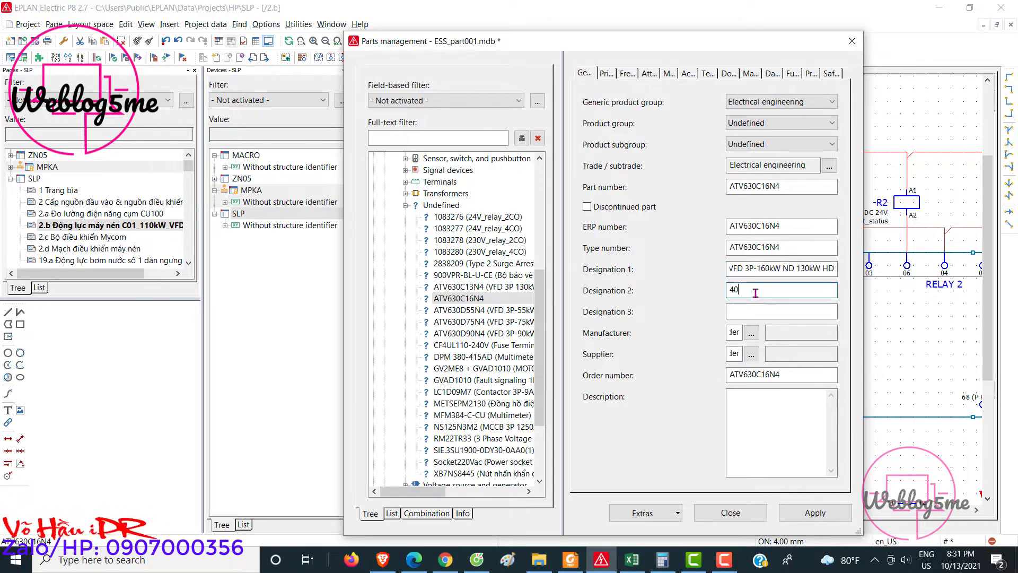
{"action": "type", "text": "0/480Vac"}
Step: Copy the Designation 1 text into the description of part ATV630C16N4
{"action": "double_click", "coordinate": [766, 268]}
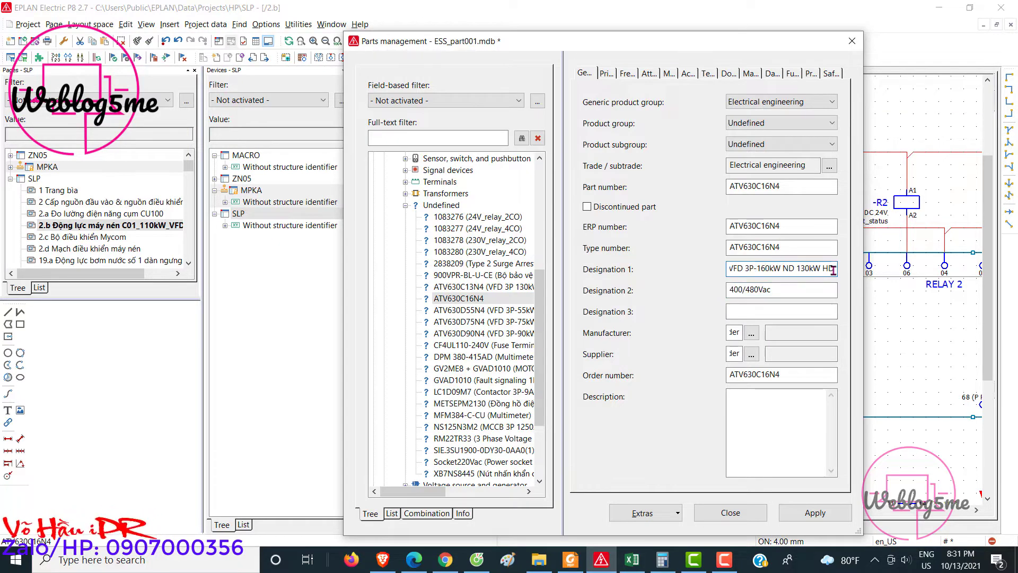
{"action": "left_click_drag", "start_coordinate": [832, 269], "coordinate": [724, 297]}
{"action": "key", "text": "ctrl+c"}
{"action": "left_click", "coordinate": [759, 406]}
{"action": "key", "text": "ctrl+v"}
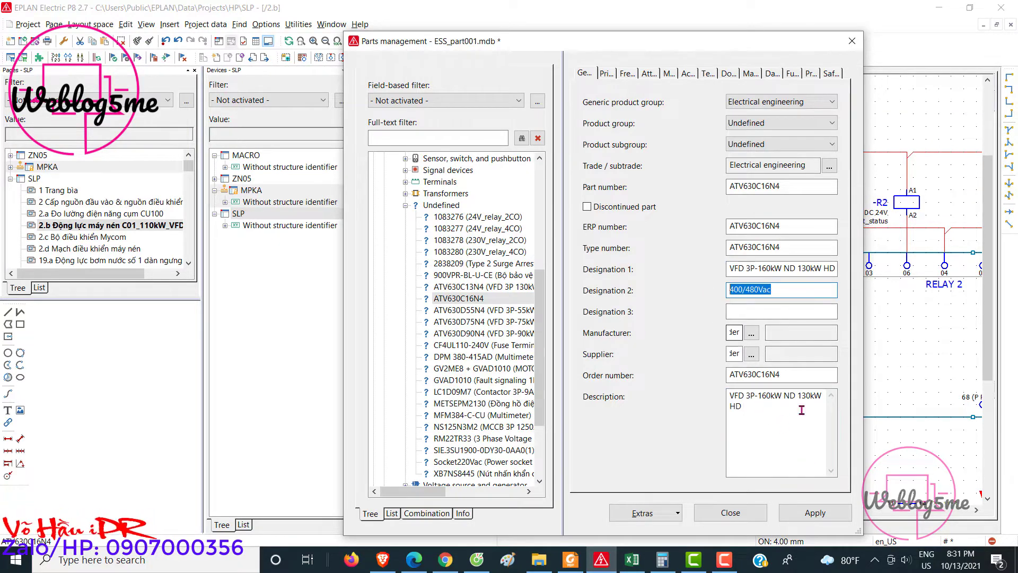
Step: Copy the price of ATV630C16N4, 107,532,117, from the Excel price list and return to the part's price data in EPLAN
{"action": "left_click", "coordinate": [605, 74]}
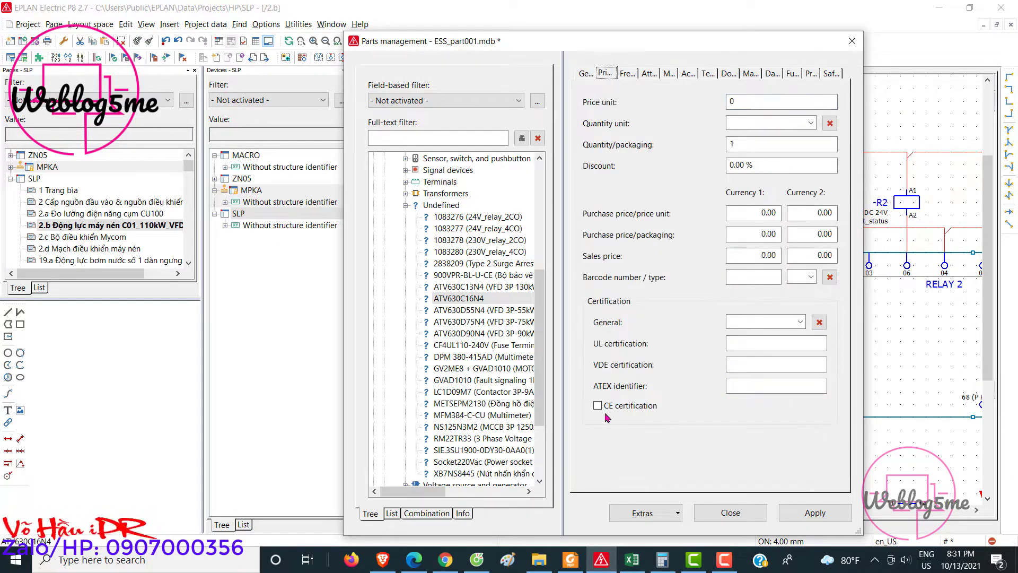
{"action": "left_click", "coordinate": [624, 559]}
{"action": "left_click", "coordinate": [105, 312]}
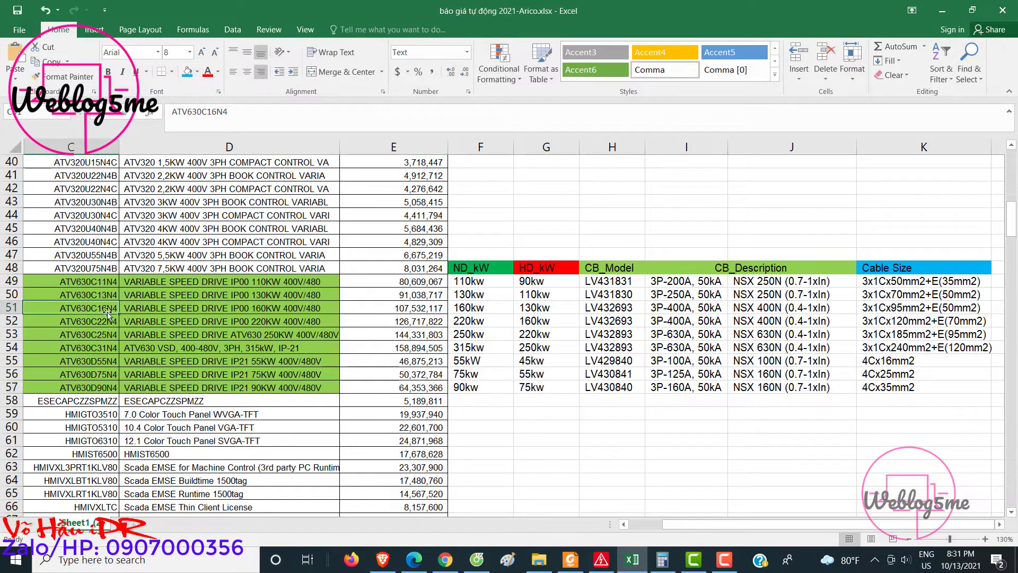
{"action": "double_click", "coordinate": [394, 310]}
{"action": "left_click_drag", "start_coordinate": [392, 309], "coordinate": [310, 290]}
{"action": "left_click", "coordinate": [601, 559]}
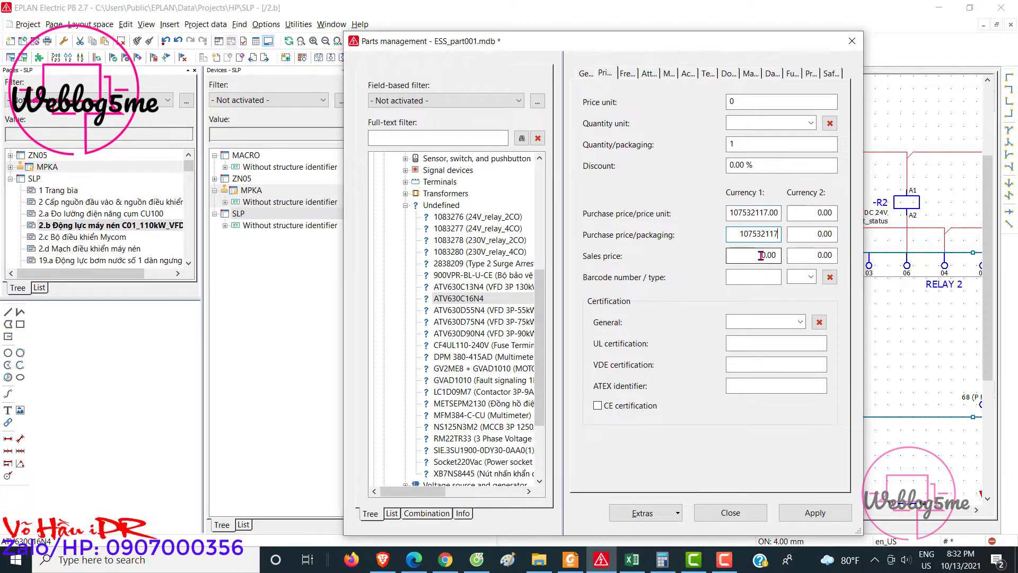
Step: Set the sales price of part ATV630C16N4 to 107532117, save the part and synchronize the parts data to the project
{"action": "left_click", "coordinate": [761, 255]}
{"action": "key", "text": "ctrl+v"}
{"action": "left_click", "coordinate": [803, 512]}
{"action": "left_click", "coordinate": [724, 516]}
{"action": "left_click", "coordinate": [558, 283]}
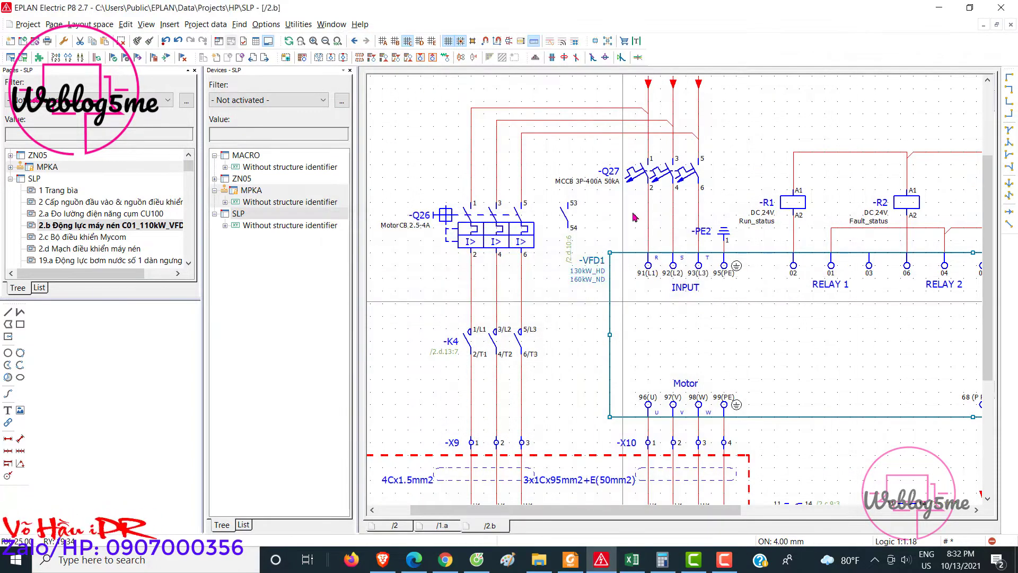
Step: Assign the 160kW value set to the Compressor_VFD_kW placeholder beside the compressor schematic
{"action": "scroll", "coordinate": [634, 218], "scroll_direction": "down", "scroll_amount": 3}
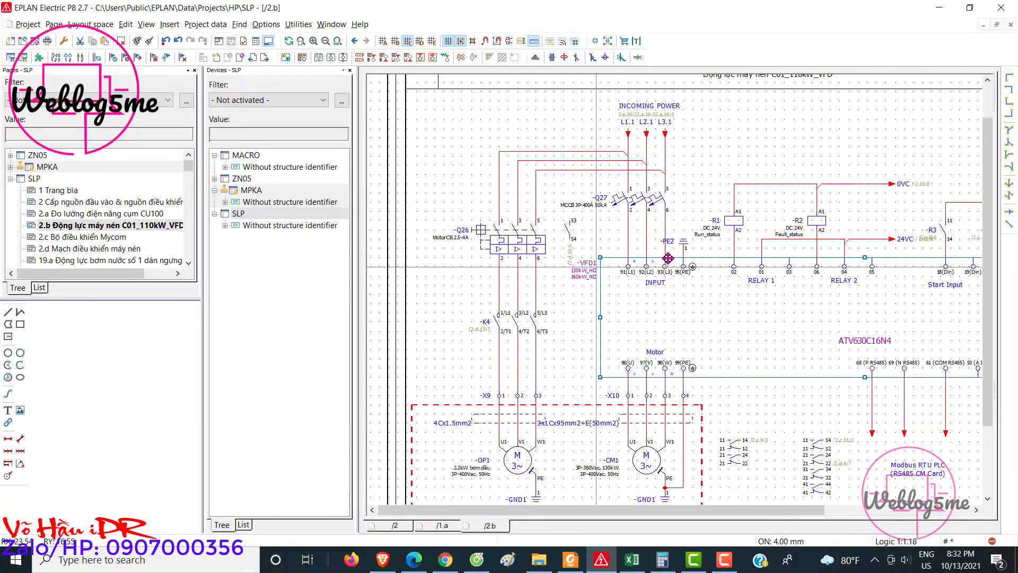
{"action": "scroll", "coordinate": [667, 259], "scroll_direction": "up", "scroll_amount": 2}
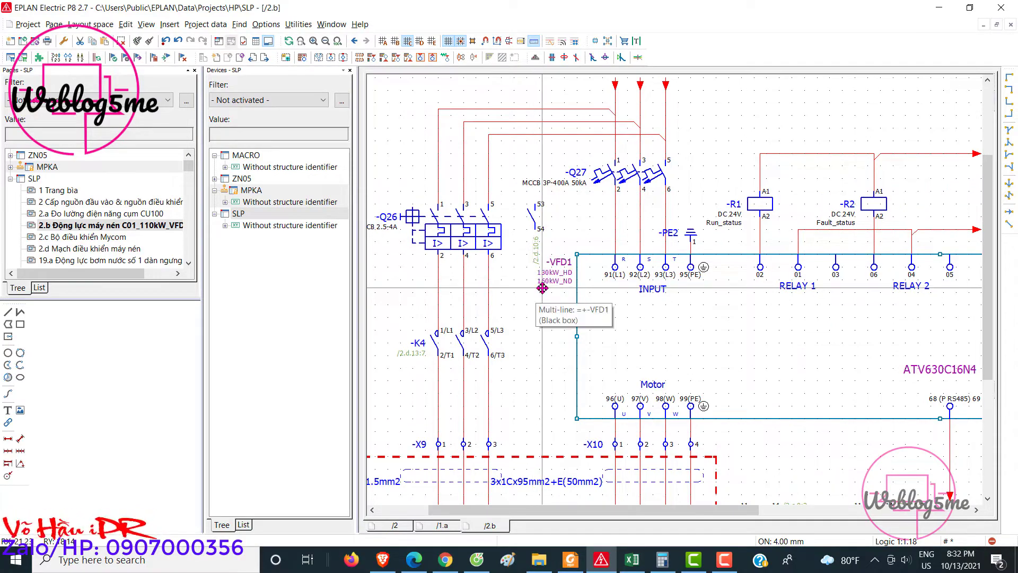
{"action": "scroll", "coordinate": [608, 288], "scroll_direction": "down", "scroll_amount": 3}
{"action": "scroll", "coordinate": [418, 196], "scroll_direction": "up", "scroll_amount": 2}
{"action": "left_click", "coordinate": [418, 195]}
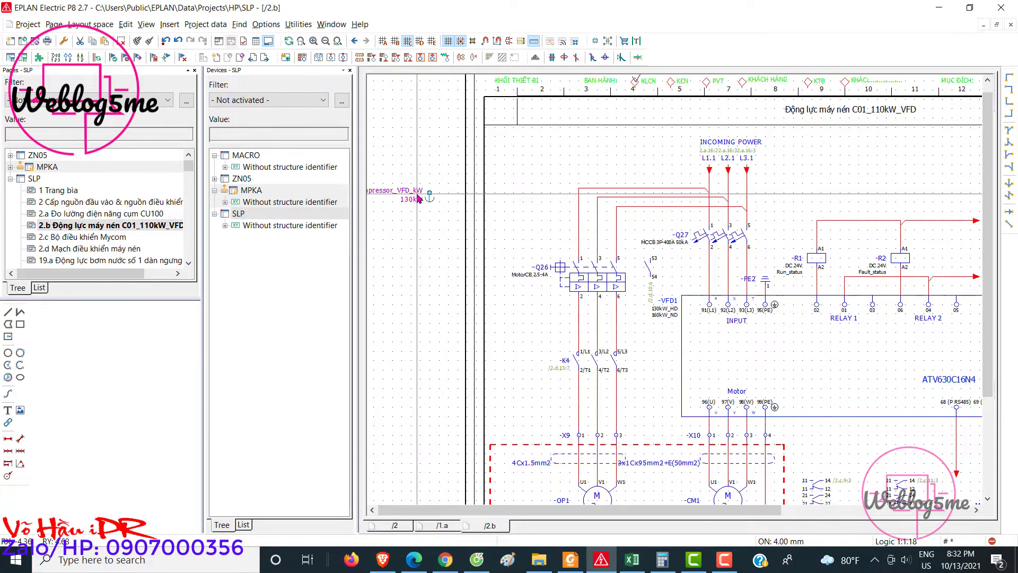
{"action": "right_click", "coordinate": [419, 198]}
{"action": "left_click", "coordinate": [477, 358]}
{"action": "left_click", "coordinate": [599, 268]}
{"action": "left_click", "coordinate": [607, 334]}
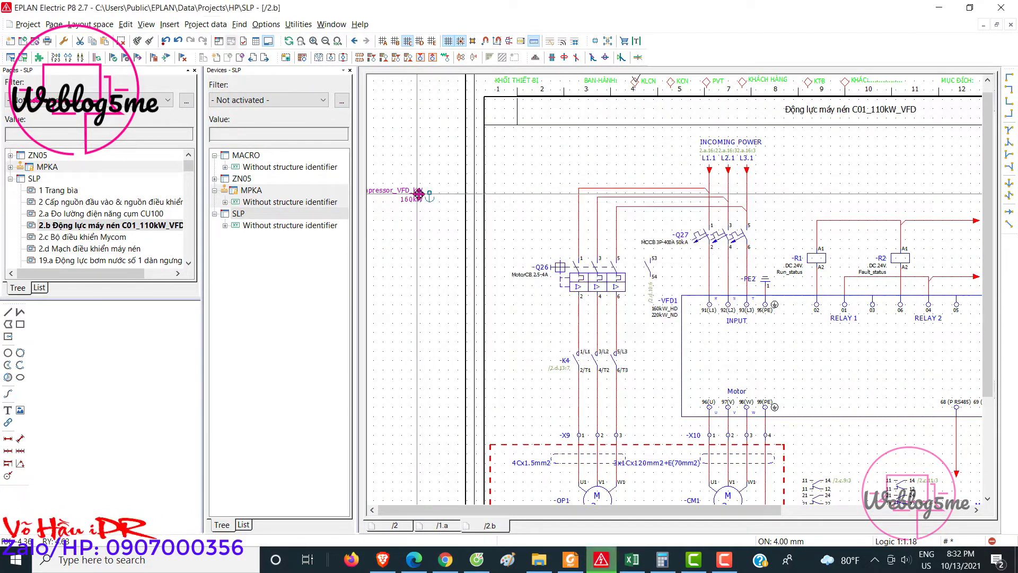
Step: Copy the part number ATV630C22N4 from the part data of black box VFD1
{"action": "scroll", "coordinate": [532, 308], "scroll_direction": "down", "scroll_amount": 2}
{"action": "scroll", "coordinate": [644, 362], "scroll_direction": "up", "scroll_amount": 3}
{"action": "double_click", "coordinate": [595, 267]}
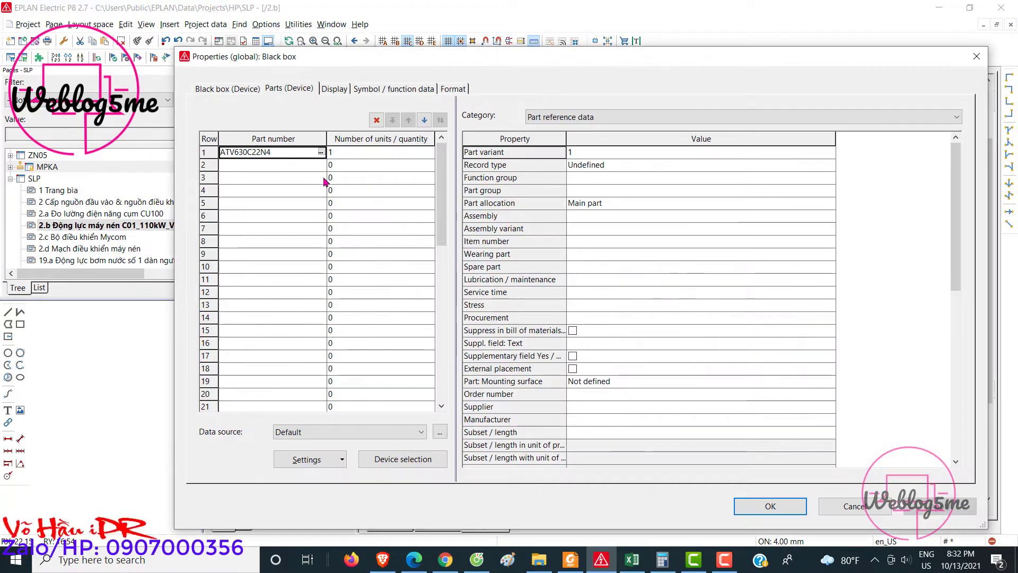
{"action": "left_click", "coordinate": [278, 152]}
{"action": "key", "text": "ctrl+c"}
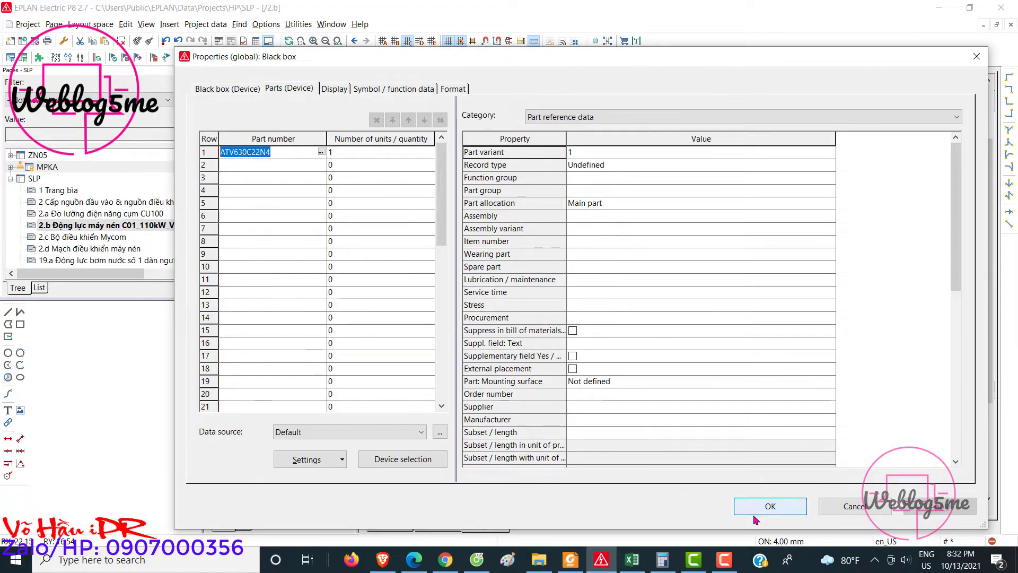
{"action": "left_click", "coordinate": [770, 505]}
Step: Generate the part for VFD1 and enter ATV630C22N4 as its ERP, type and order numbers
{"action": "right_click", "coordinate": [598, 270]}
{"action": "left_click", "coordinate": [638, 358]}
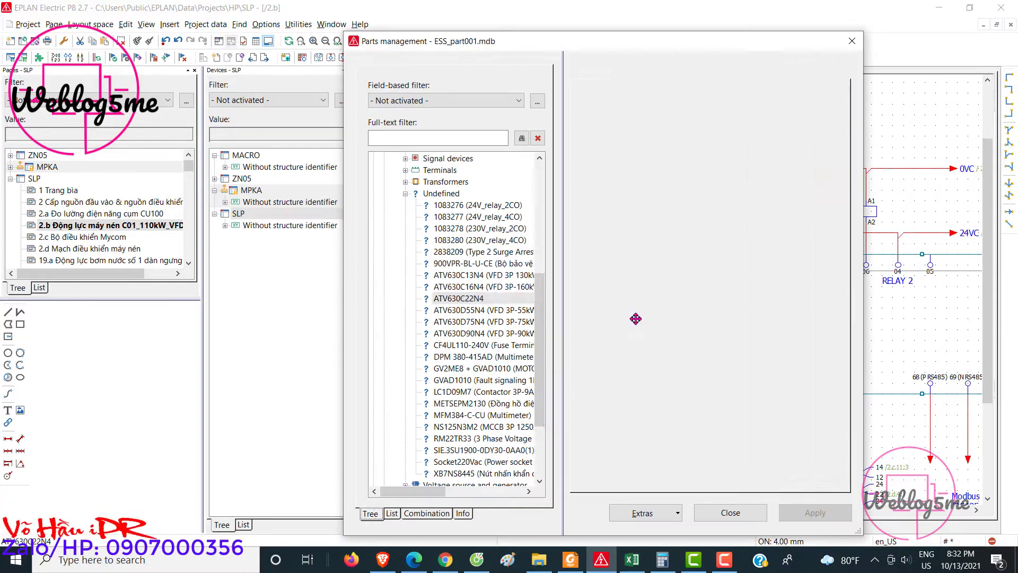
{"action": "left_click", "coordinate": [750, 248]}
{"action": "key", "text": "ctrl+v"}
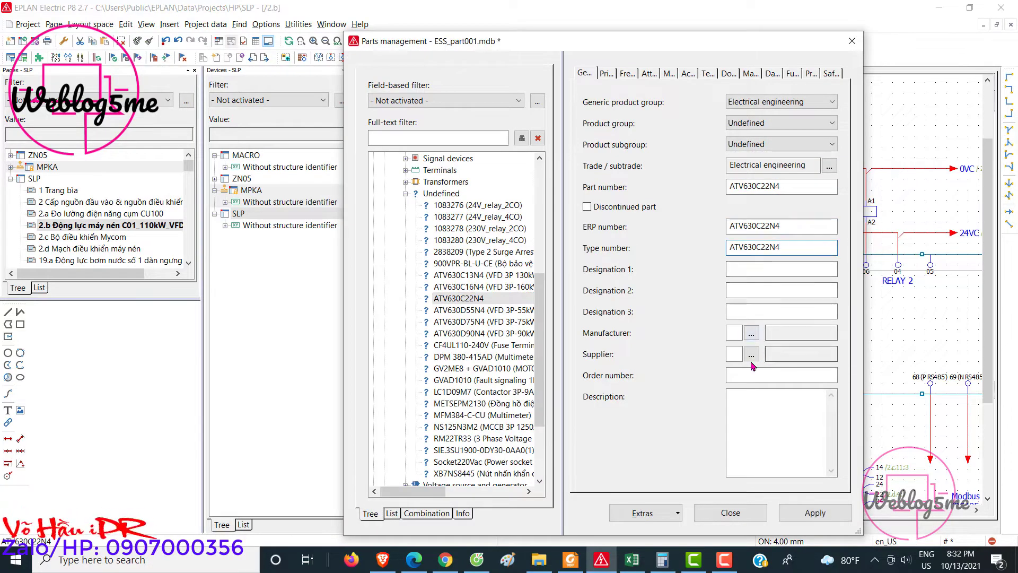
{"action": "left_click", "coordinate": [751, 374]}
{"action": "key", "text": "ctrl+v"}
Step: Choose Schneider as both the manufacturer and the supplier of part ATV630C22N4
{"action": "left_click", "coordinate": [751, 333]}
{"action": "double_click", "coordinate": [431, 301]}
{"action": "left_click", "coordinate": [751, 354]}
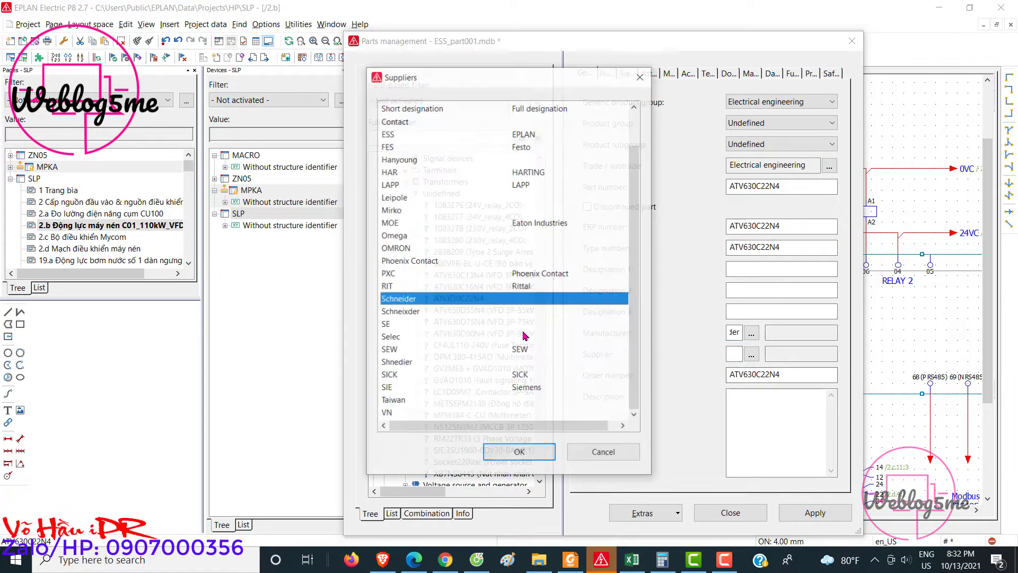
{"action": "double_click", "coordinate": [431, 298]}
Step: Set Designation 1 to VFD 3P-220kW ND 160kW HD, checking the ratings in Excel, and Designation 2 to 400/480Vac for part ATV630C22N4
{"action": "left_click", "coordinate": [740, 268]}
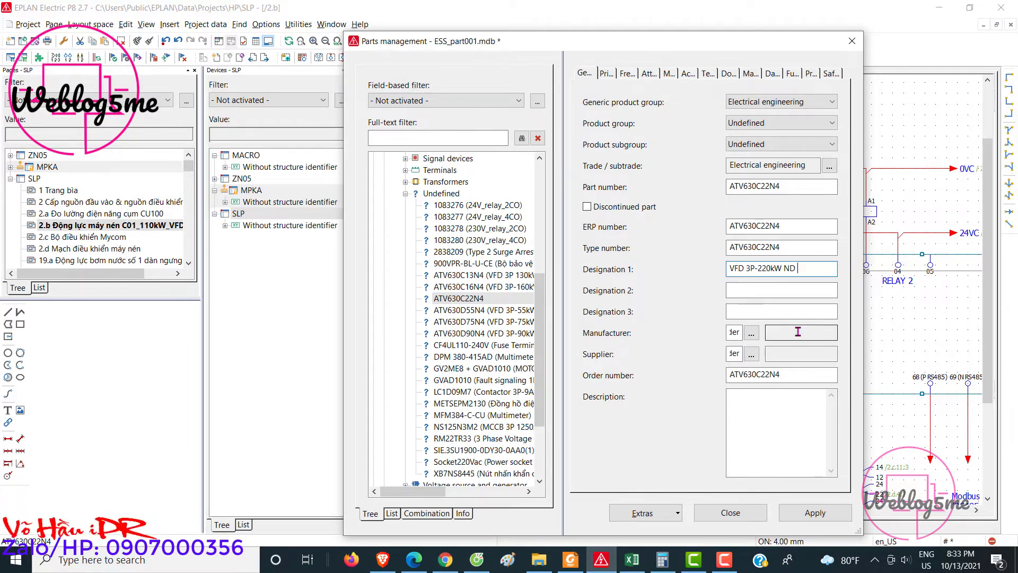
{"action": "left_click", "coordinate": [635, 563]}
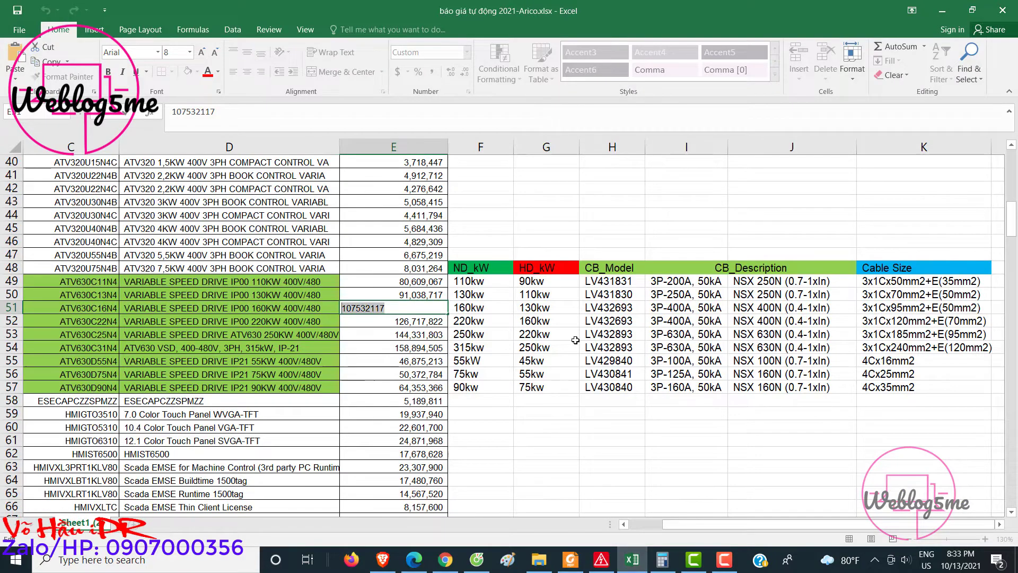
{"action": "left_click", "coordinate": [550, 317]}
{"action": "left_click", "coordinate": [601, 559]}
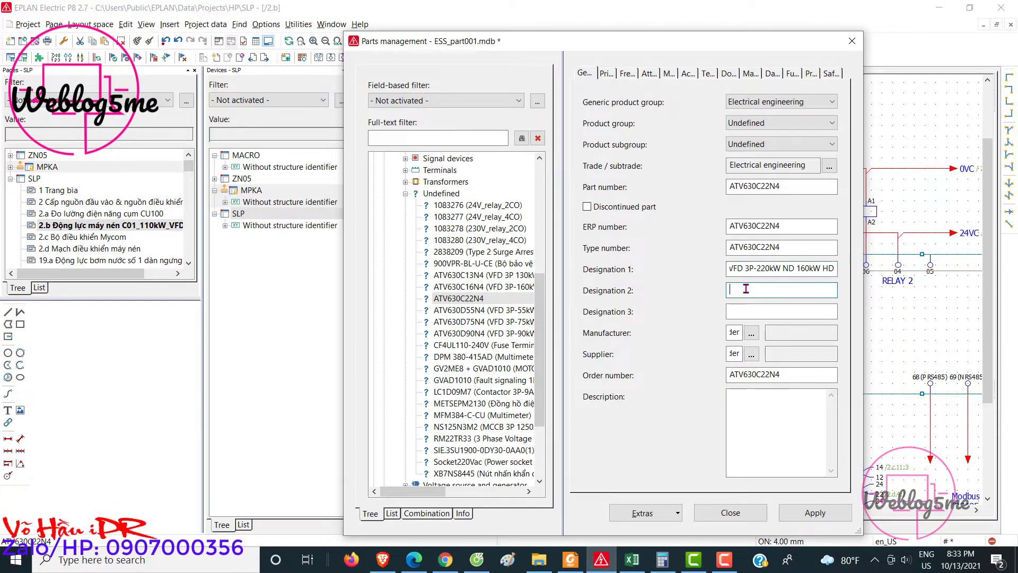
{"action": "key", "text": "ctrl+v"}
{"action": "type", "text": "/480Va"}
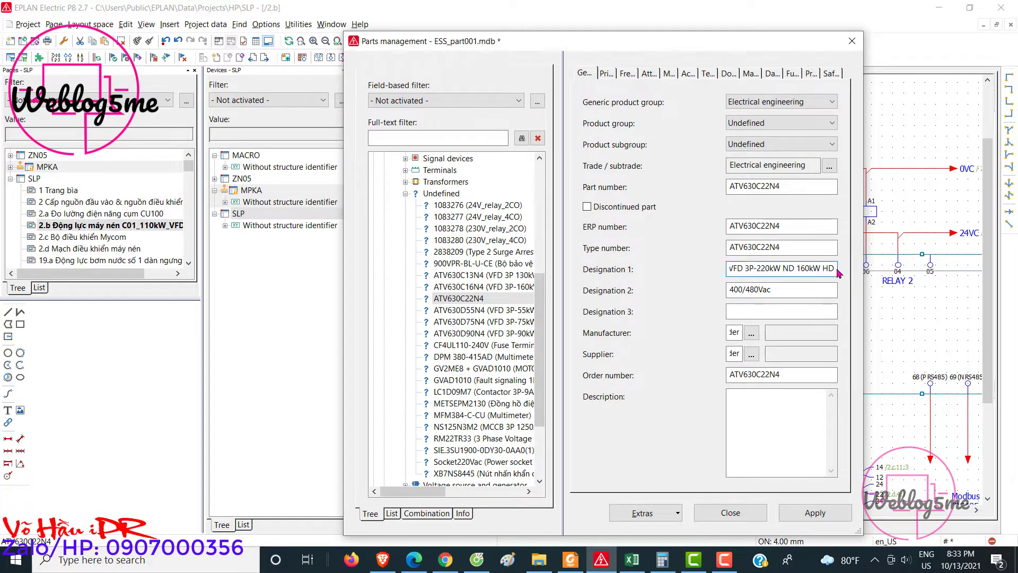
Step: Copy the Designation 1 and Designation 2 texts into the description of part ATV630C22N4
{"action": "left_click", "coordinate": [744, 405]}
{"action": "double_click", "coordinate": [750, 289]}
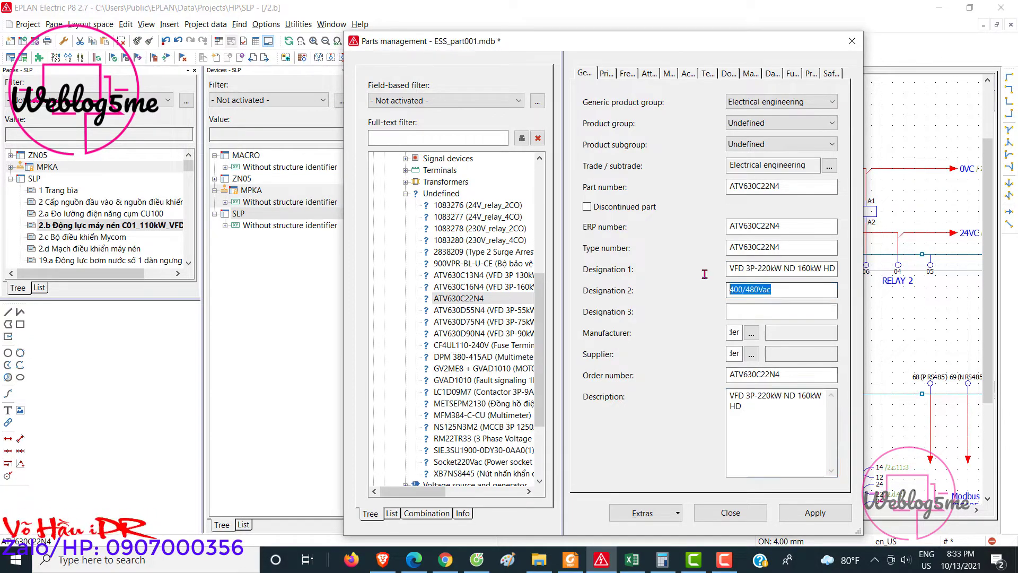
{"action": "left_click", "coordinate": [782, 411]}
Step: Open the price data of part ATV630C22N4 and copy its price, 126717822, from the Excel price list
{"action": "left_click", "coordinate": [604, 73]}
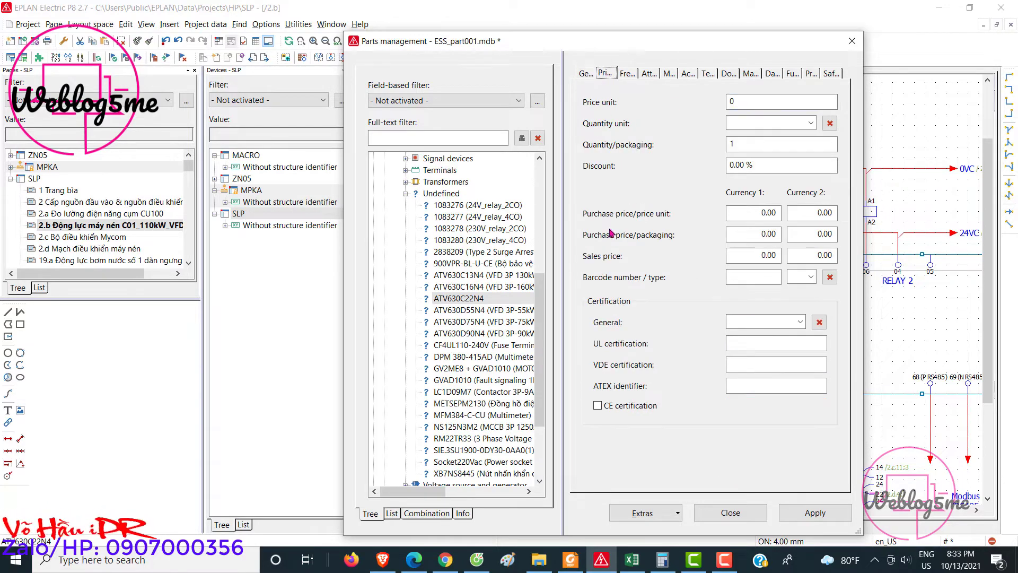
{"action": "left_click", "coordinate": [584, 73]}
{"action": "left_click", "coordinate": [605, 74]}
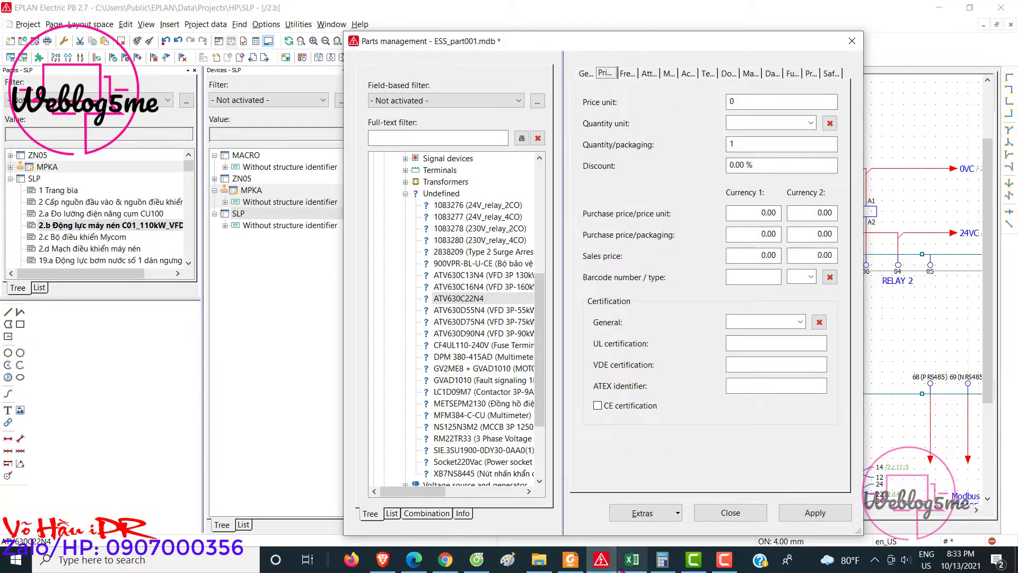
{"action": "left_click", "coordinate": [631, 559]}
{"action": "left_click", "coordinate": [405, 321]}
{"action": "key", "text": "ctrl+c"}
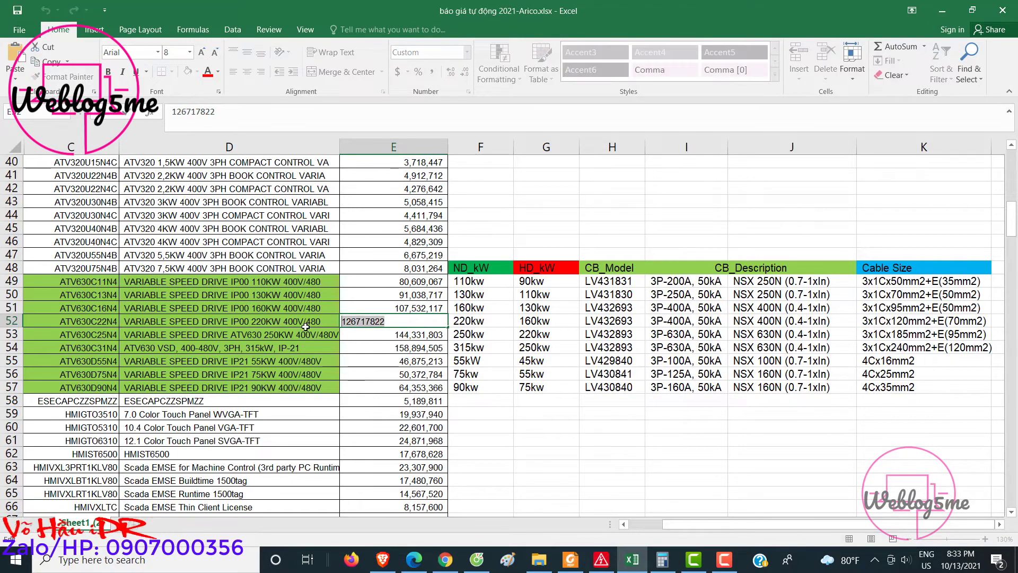
Step: In EPLAN, enter 126717822 for both purchase prices of ATV630C22N4, save the part and synchronize the parts data to the project
{"action": "left_click", "coordinate": [602, 559]}
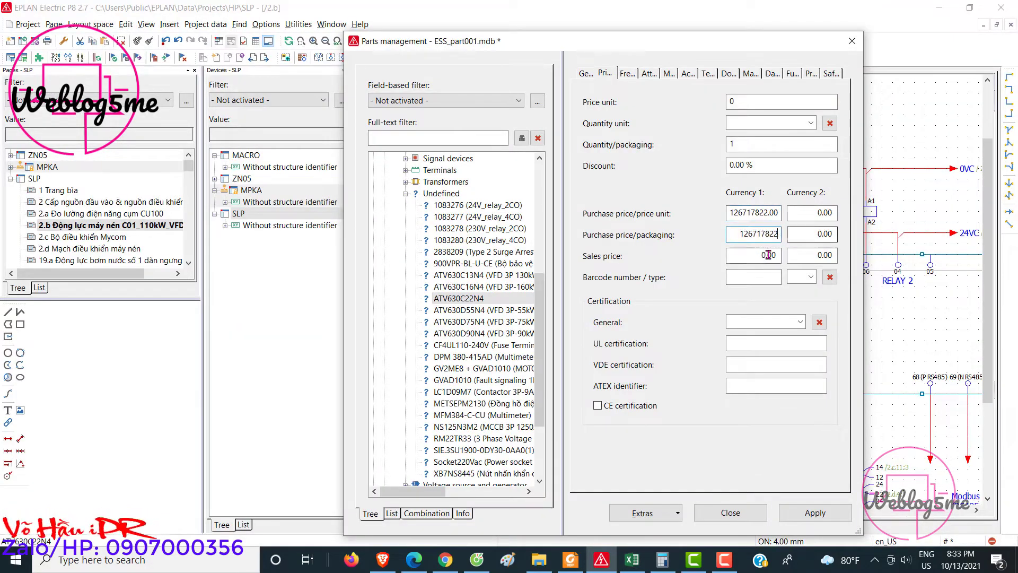
{"action": "left_click", "coordinate": [800, 514]}
{"action": "left_click", "coordinate": [729, 512]}
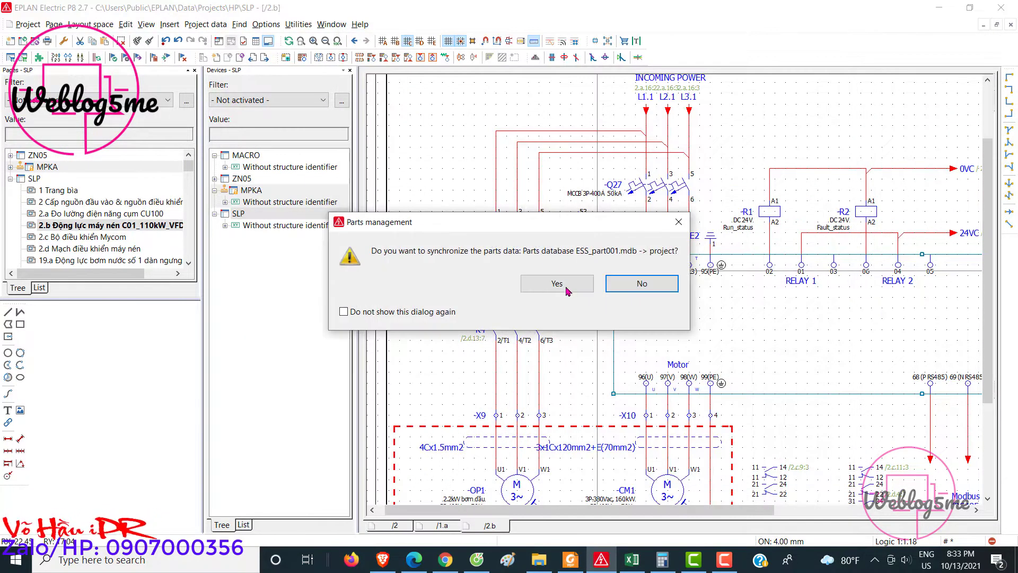
{"action": "left_click", "coordinate": [557, 284]}
Step: Assign the 220kW value set to the Compressor_VFD_kW placeholder
{"action": "right_click", "coordinate": [393, 181]}
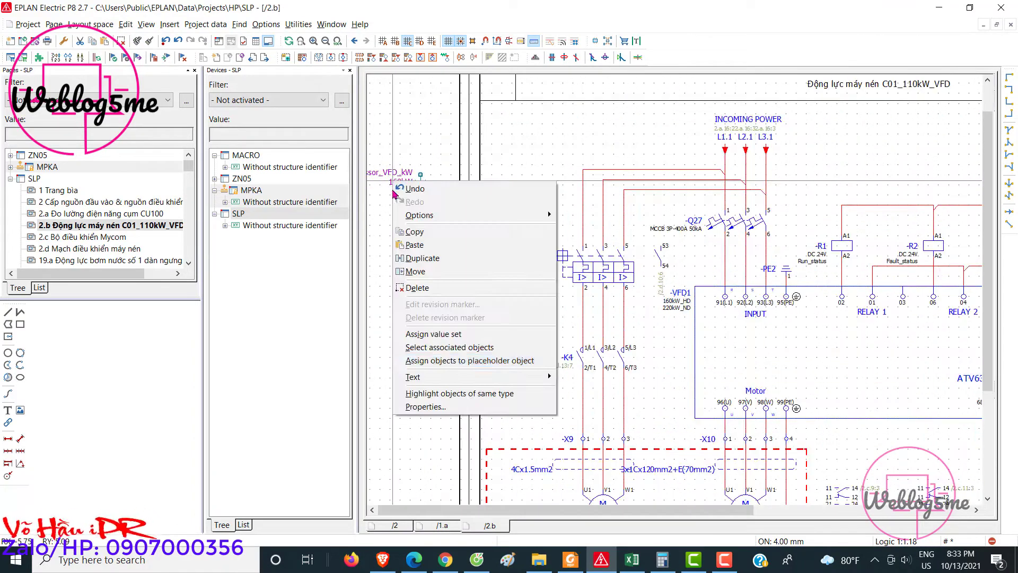
{"action": "left_click", "coordinate": [424, 334]}
{"action": "left_click", "coordinate": [588, 281]}
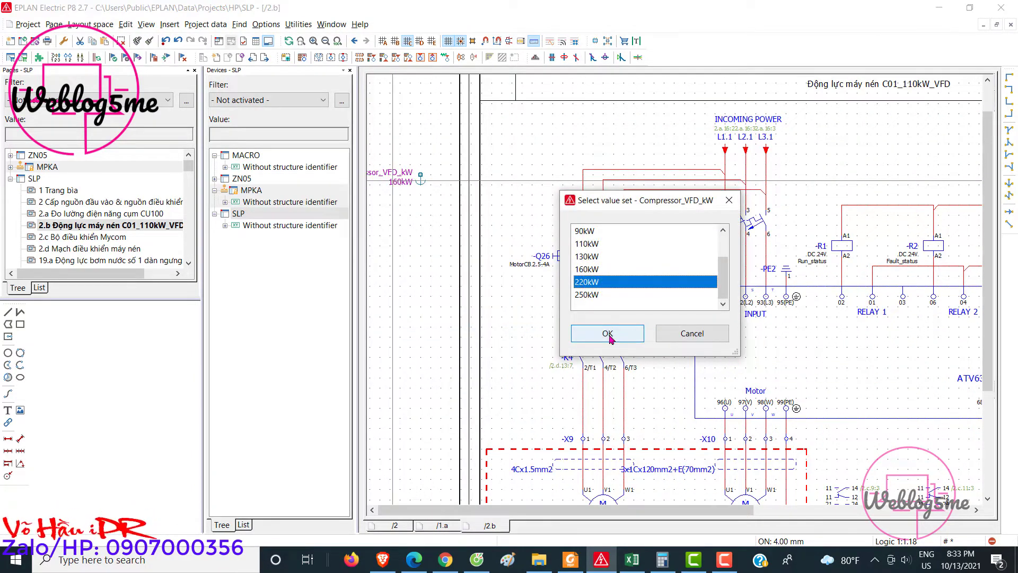
{"action": "left_click", "coordinate": [608, 334]}
Step: Look up part number ATV630C25N4 in the properties of black box VFD1 and generate the part from it
{"action": "double_click", "coordinate": [606, 262]}
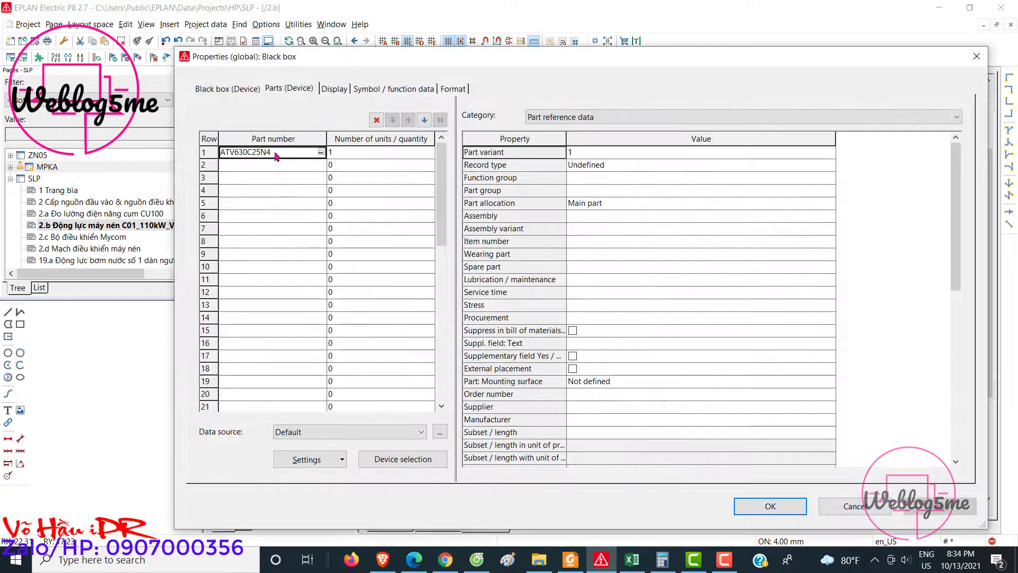
{"action": "left_click", "coordinate": [769, 506]}
{"action": "right_click", "coordinate": [609, 267]}
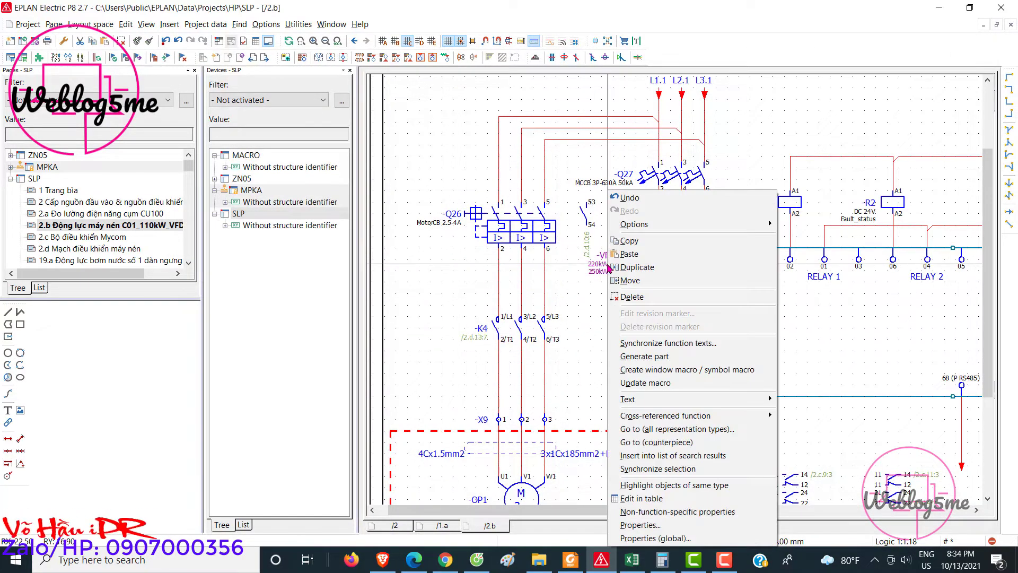
{"action": "left_click", "coordinate": [646, 357]}
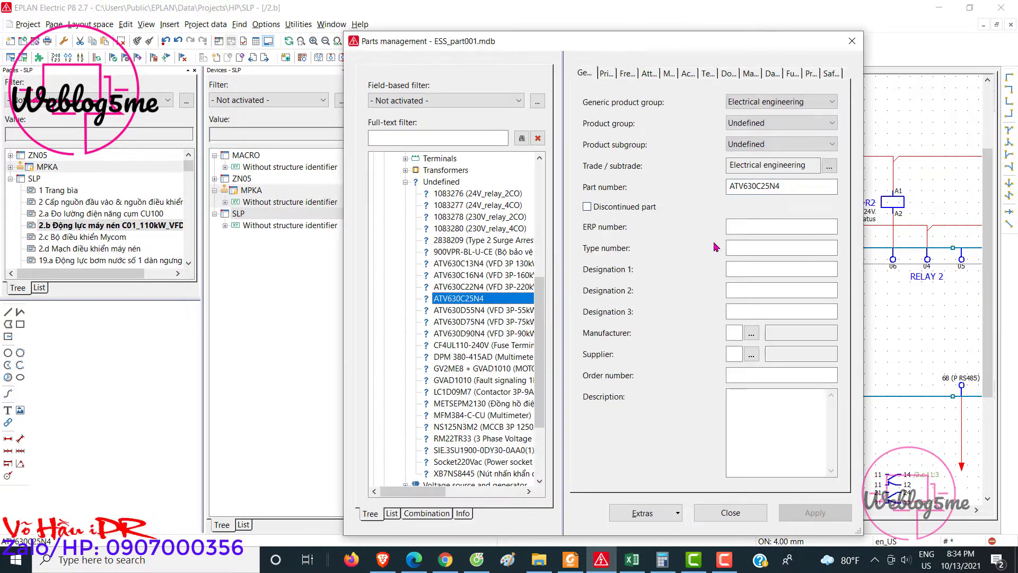
Step: Enter ATV630C25N4 as the ERP, type and order numbers of the new part
{"action": "left_click", "coordinate": [738, 226]}
{"action": "key", "text": "ctrl+v"}
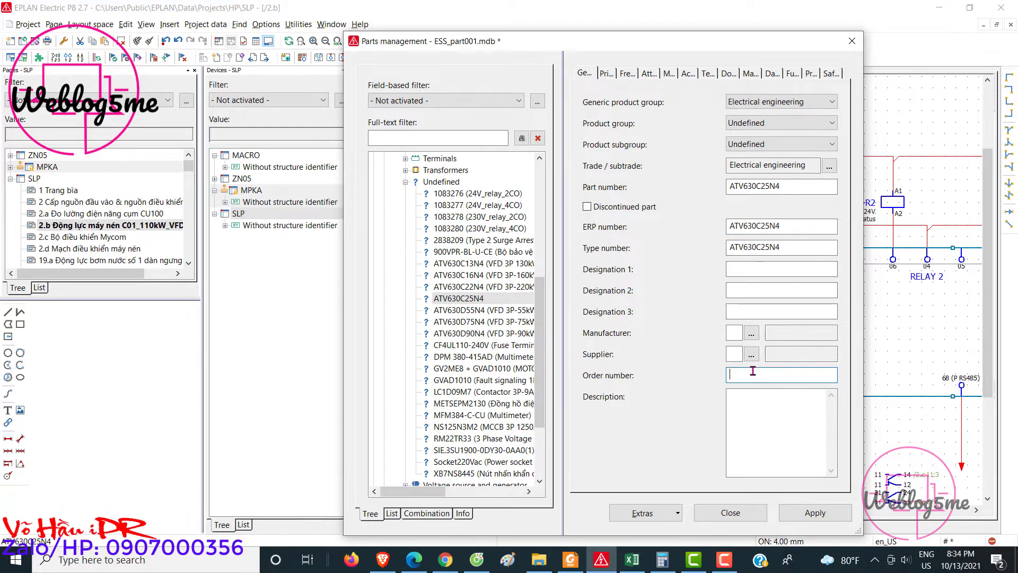
{"action": "type", "text": "ATV630C25N4"}
Step: Choose Schneider as both the manufacturer and the supplier of part ATV630C25N4
{"action": "left_click", "coordinate": [751, 332]}
{"action": "double_click", "coordinate": [467, 298]}
{"action": "left_click", "coordinate": [750, 354]}
{"action": "double_click", "coordinate": [432, 300]}
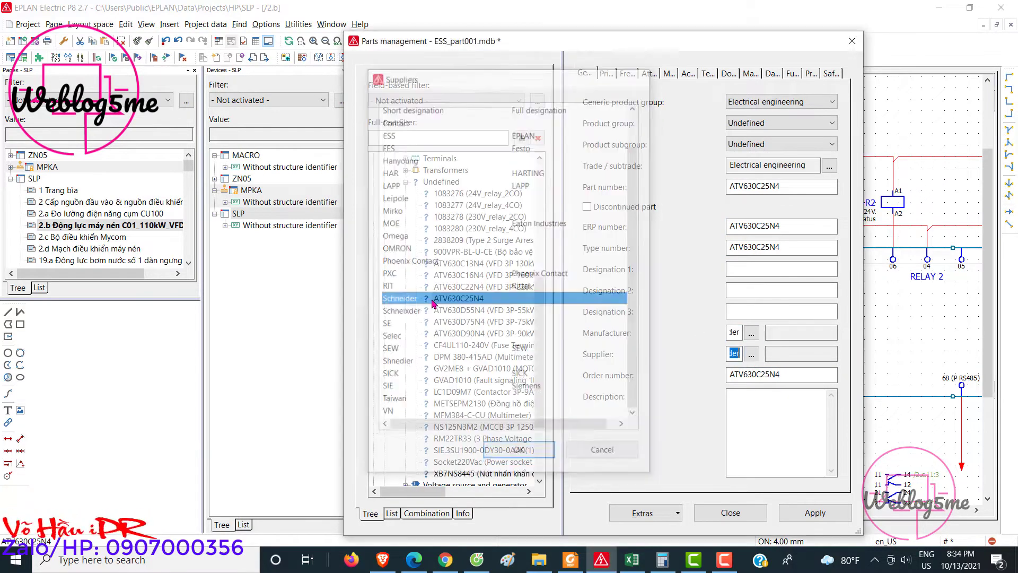
Step: Set Designation 1 to VFD 3P-250kW ND 220kW HD and Designation 2 to 400/480Vac, and copy both into the description of part ATV630C25N4
{"action": "left_click", "coordinate": [746, 269]}
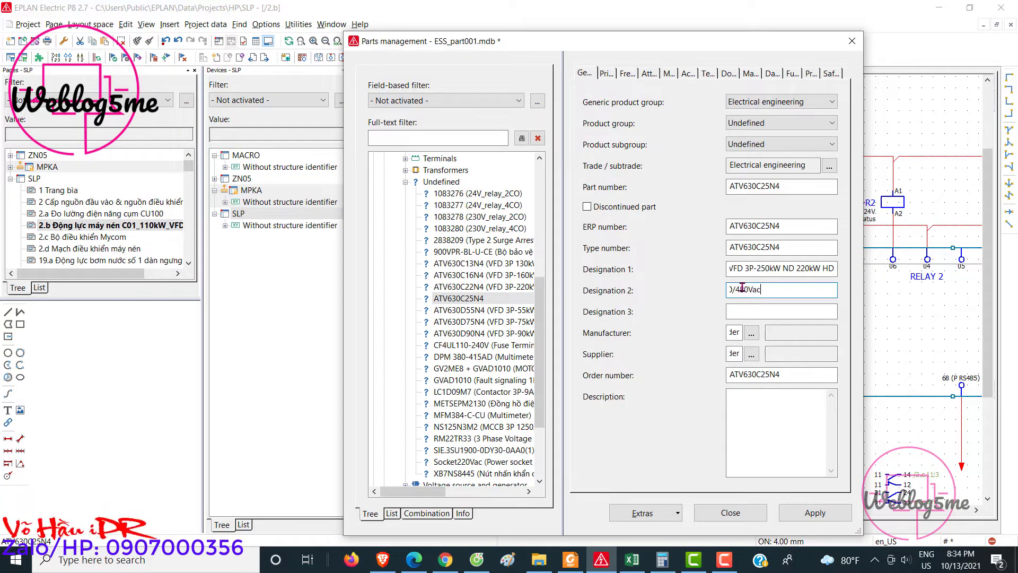
{"action": "left_click_drag", "start_coordinate": [830, 268], "coordinate": [728, 268]}
{"action": "key", "text": "ctrl+c"}
{"action": "left_click", "coordinate": [756, 417]}
{"action": "key", "text": "ctrl+v"}
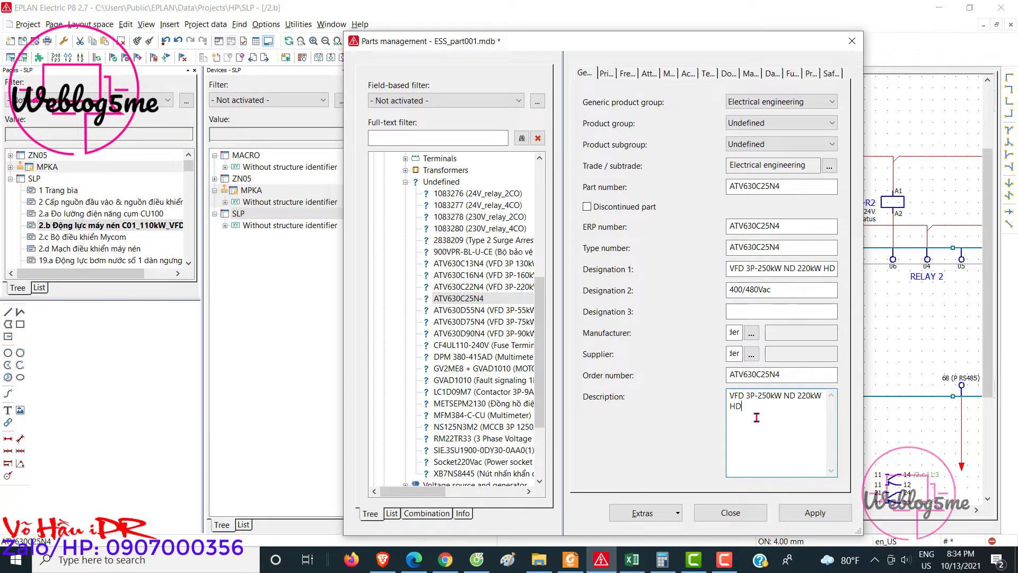
{"action": "left_click_drag", "start_coordinate": [785, 287], "coordinate": [729, 289]}
{"action": "key", "text": "ctrl+c"}
{"action": "left_click", "coordinate": [758, 418]}
{"action": "key", "text": "ctrl+v"}
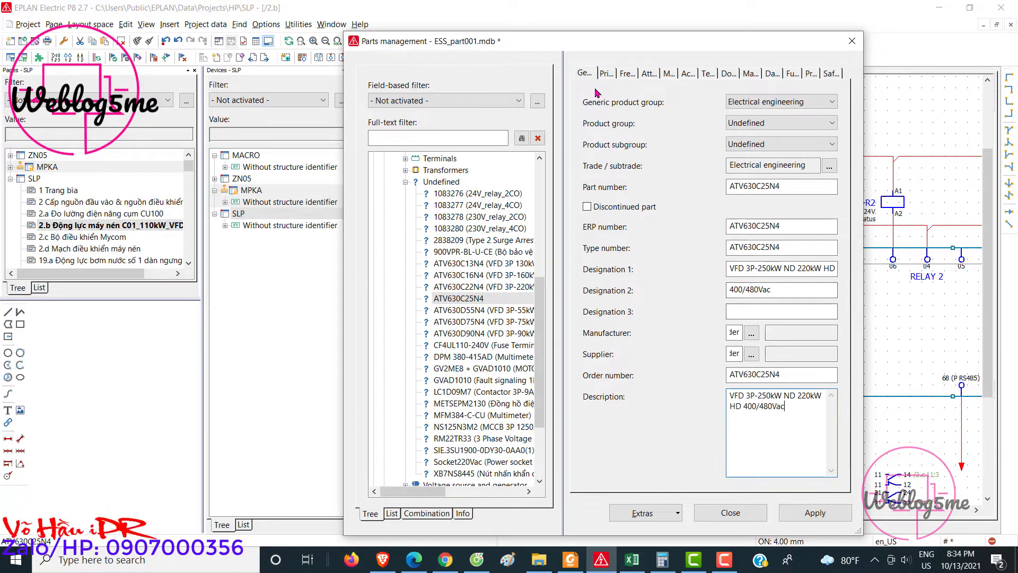
Step: Open the price data of part ATV630C25N4 and copy its price, 144331803, from the Excel price list
{"action": "left_click", "coordinate": [605, 74]}
{"action": "left_click", "coordinate": [631, 559]}
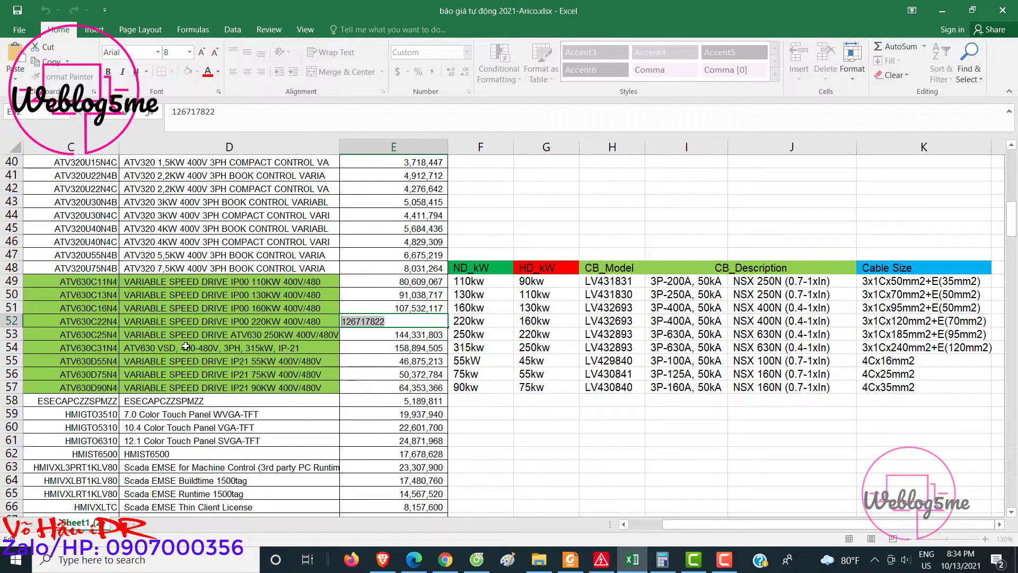
{"action": "key", "text": "Return"}
{"action": "key", "text": "F2"}
{"action": "key", "text": "shift+Home"}
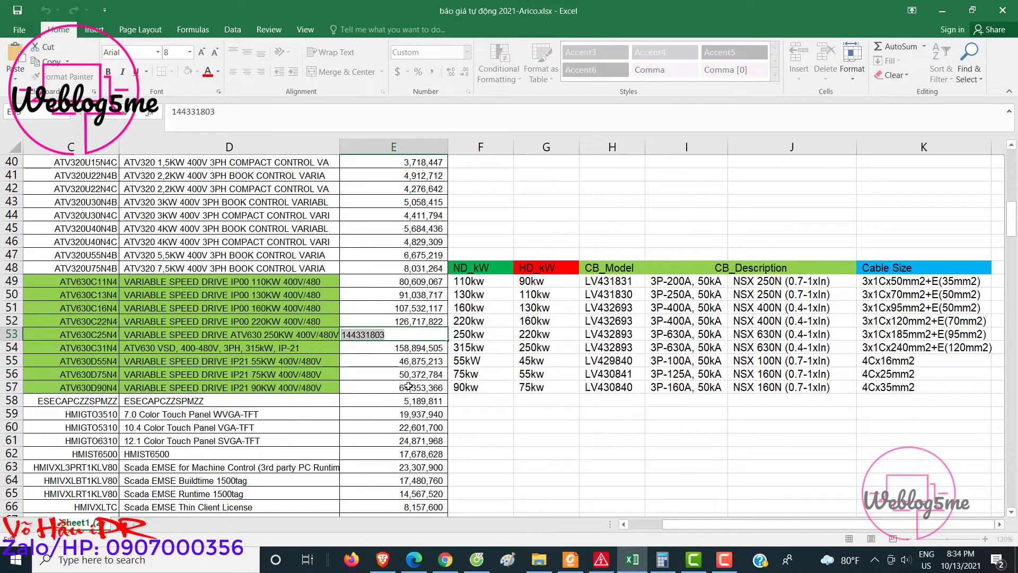
Step: In EPLAN, enter 144331803 as the purchase price of ATV630C25N4, save the part and synchronize the parts data to the project
{"action": "left_click", "coordinate": [600, 560]}
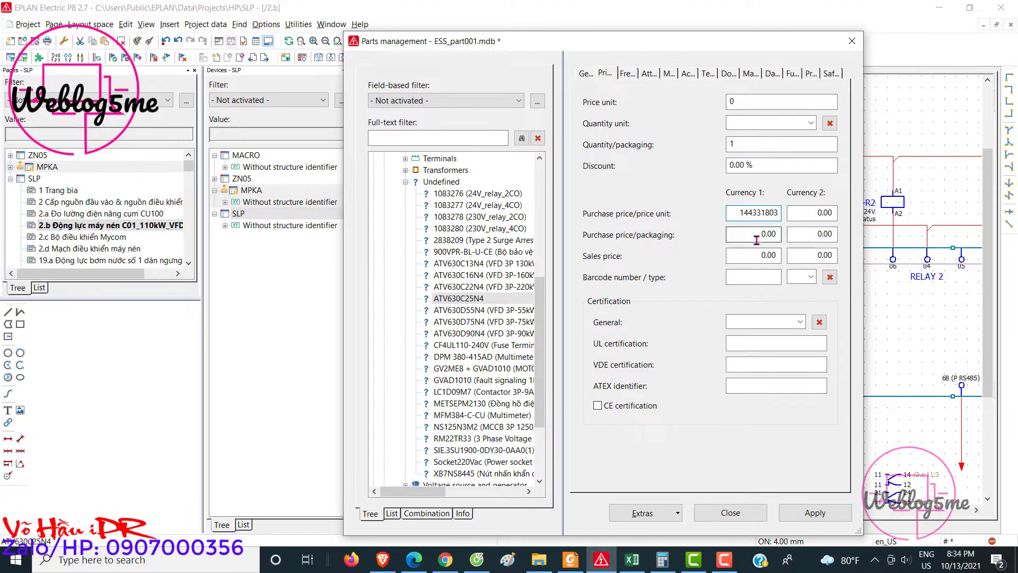
{"action": "left_click", "coordinate": [803, 512]}
{"action": "left_click", "coordinate": [729, 512]}
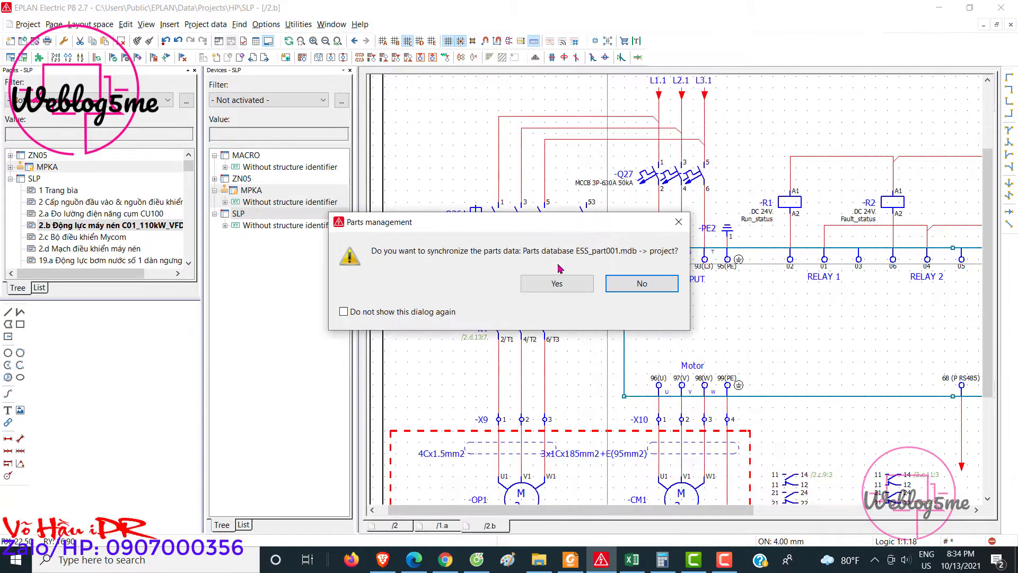
{"action": "left_click", "coordinate": [557, 282]}
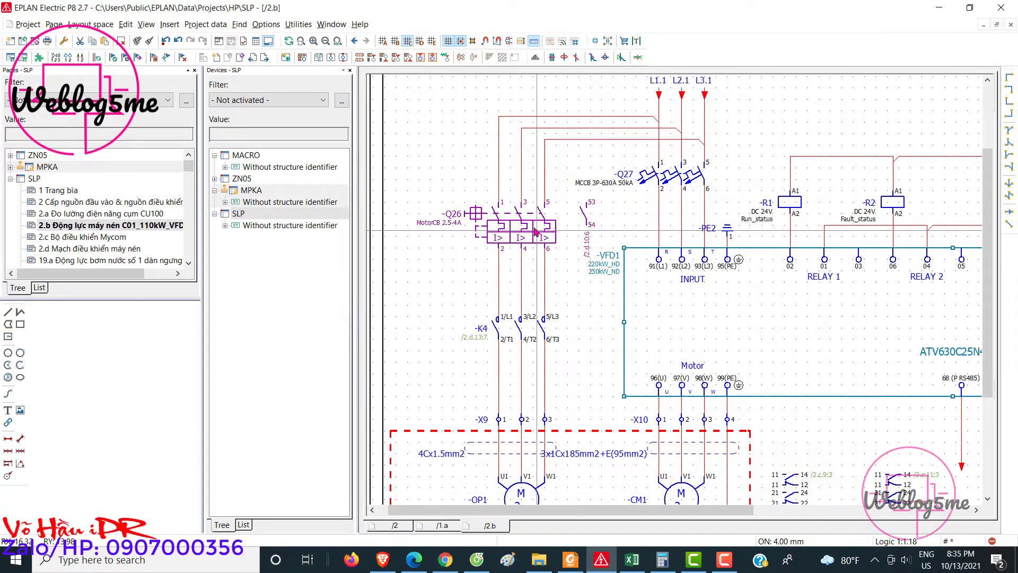
Step: Assign the 250 kW HD / 315 kW ND value set to the Compressor_VFD_kW placeholder object on the schematic
{"action": "scroll", "coordinate": [582, 247], "scroll_direction": "down", "scroll_amount": 2}
{"action": "scroll", "coordinate": [400, 173], "scroll_direction": "up", "scroll_amount": 2}
{"action": "right_click", "coordinate": [401, 177]}
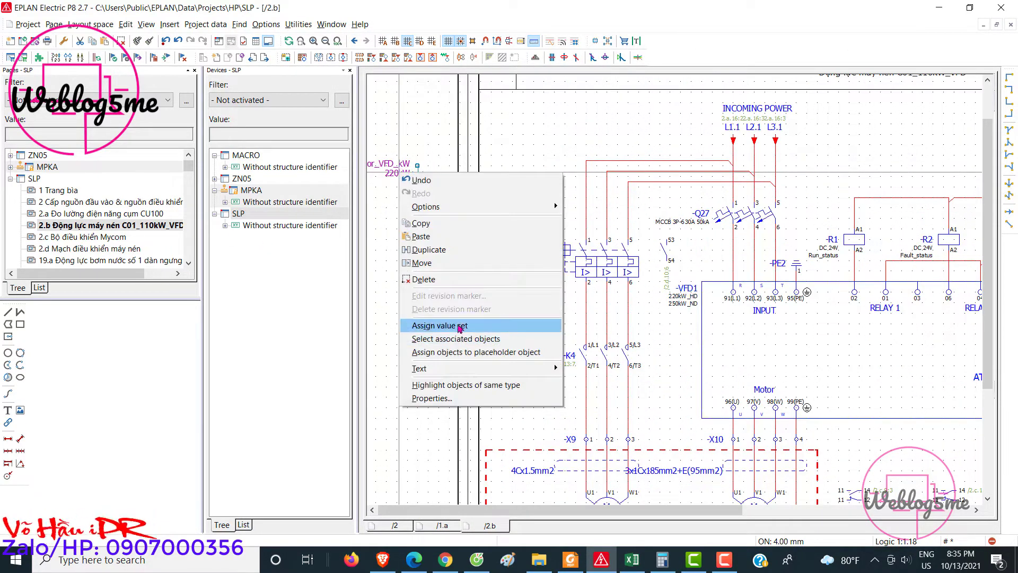
{"action": "left_click", "coordinate": [554, 325]}
{"action": "left_click", "coordinate": [599, 294]}
{"action": "left_click", "coordinate": [620, 339]}
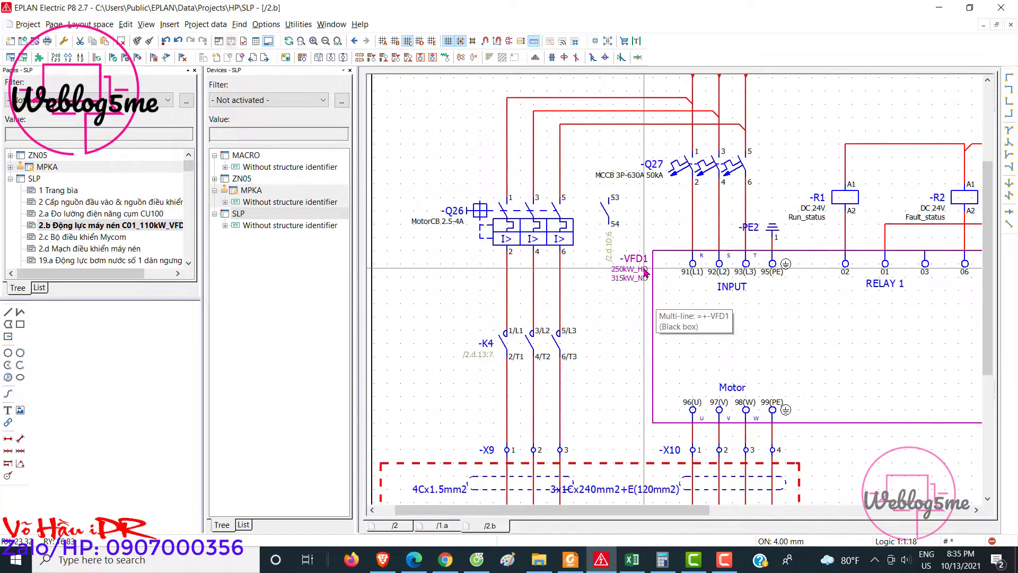
Step: Copy part number ATV630C31N4 from the part data of black box -VFD1 and generate a new part from that device
{"action": "double_click", "coordinate": [643, 268]}
{"action": "double_click", "coordinate": [270, 152]}
{"action": "key", "text": "ctrl+c"}
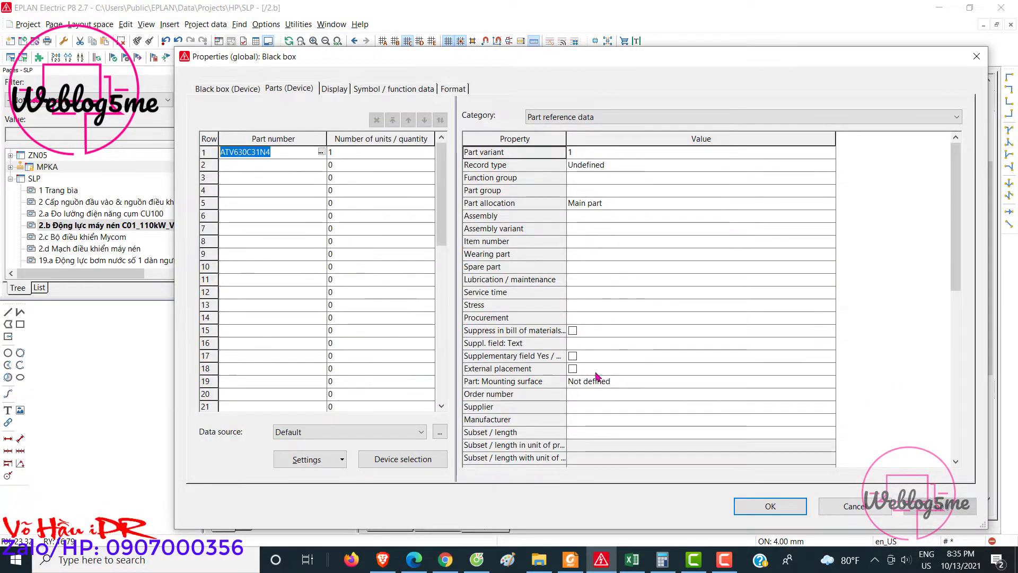
{"action": "left_click", "coordinate": [777, 504]}
{"action": "right_click", "coordinate": [635, 273]}
{"action": "left_click", "coordinate": [668, 358]}
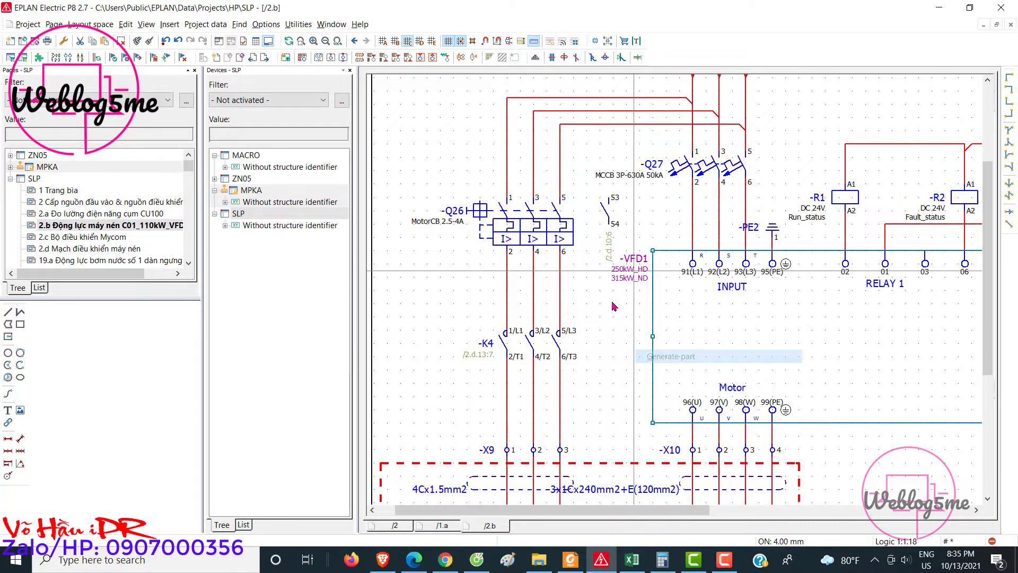
Step: Enter ATV630C31N4 as the ERP number, type number and order number of the new part
{"action": "left_click", "coordinate": [755, 226]}
{"action": "key", "text": "ctrl+v"}
{"action": "left_click", "coordinate": [758, 247]}
{"action": "key", "text": "ctrl+v"}
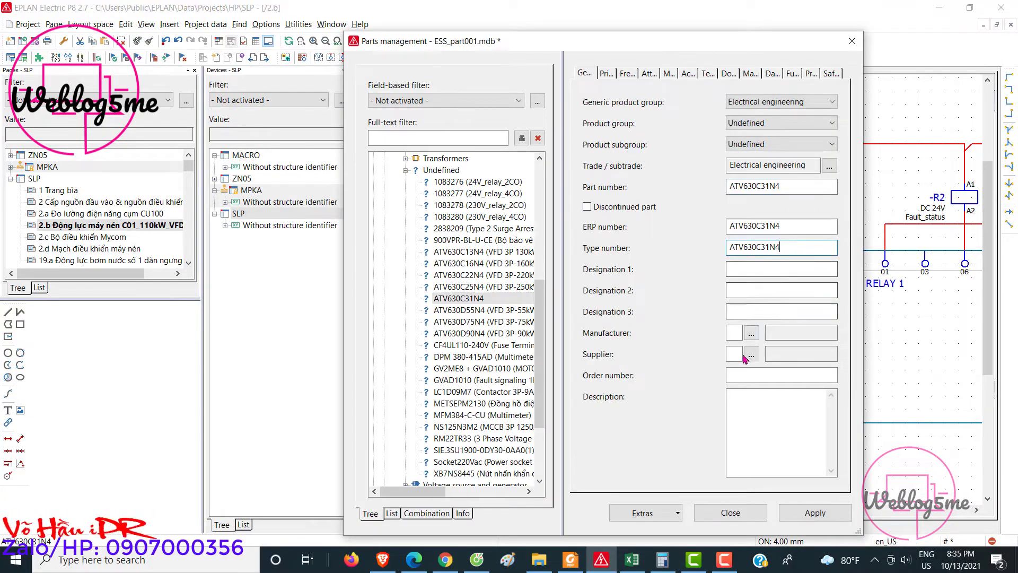
{"action": "left_click", "coordinate": [742, 375]}
{"action": "key", "text": "ctrl+v"}
Step: Choose Schneider as both the manufacturer and the supplier of part ATV630C31N4
{"action": "left_click", "coordinate": [751, 333]}
{"action": "left_click", "coordinate": [479, 298]}
{"action": "double_click", "coordinate": [414, 300]}
{"action": "left_click", "coordinate": [751, 354]}
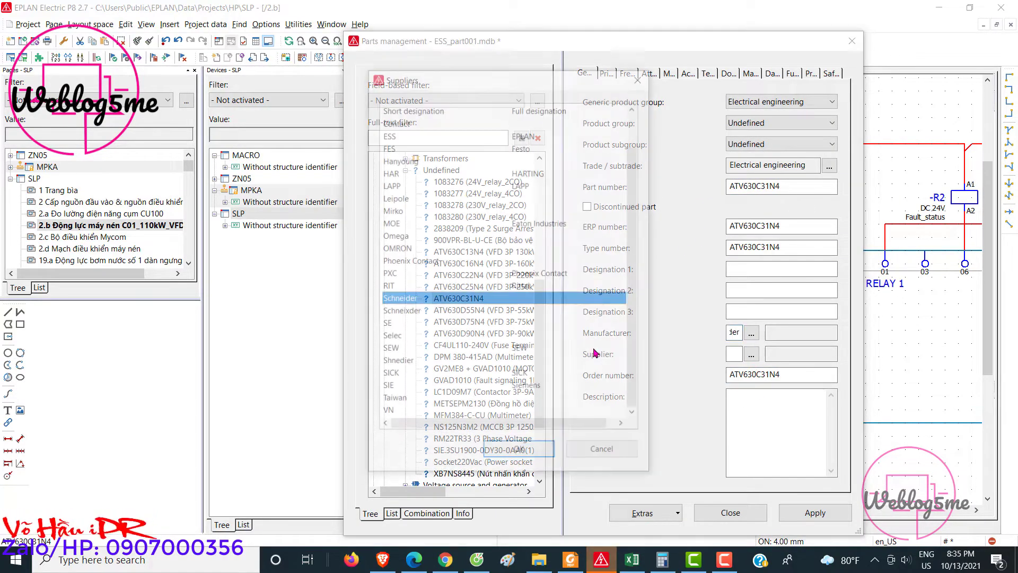
{"action": "double_click", "coordinate": [400, 301]}
Step: Set Designation 1 to VFD 3P-315kW ND 250kW HD and Designation 2 to 400/480Vac, and copy both into the description of part ATV630C31N4
{"action": "left_click", "coordinate": [741, 270]}
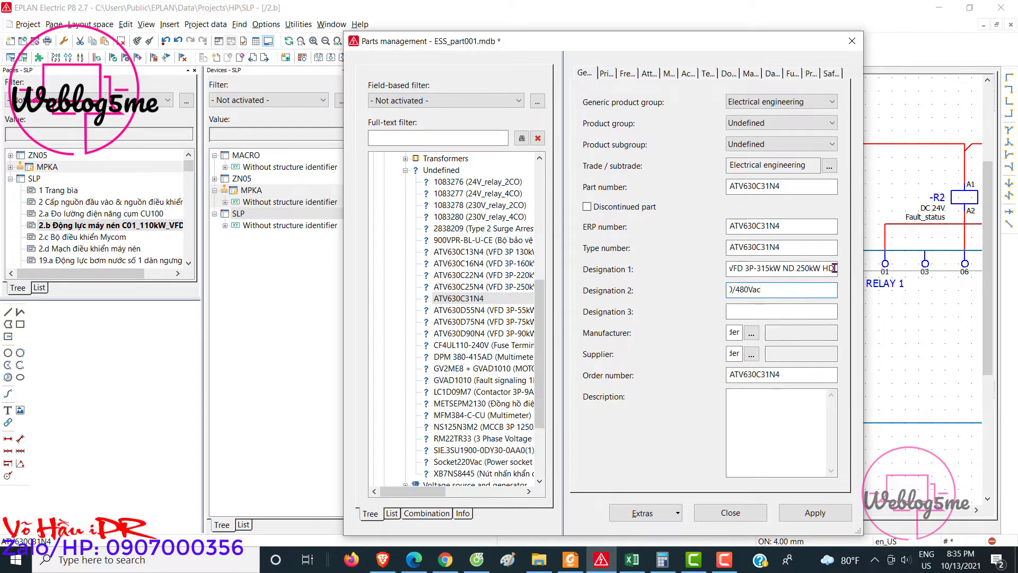
{"action": "left_click_drag", "start_coordinate": [834, 268], "coordinate": [715, 271]}
{"action": "key", "text": "ctrl+c"}
{"action": "left_click", "coordinate": [743, 400]}
{"action": "key", "text": "ctrl+v"}
{"action": "left_click_drag", "start_coordinate": [775, 290], "coordinate": [706, 322]}
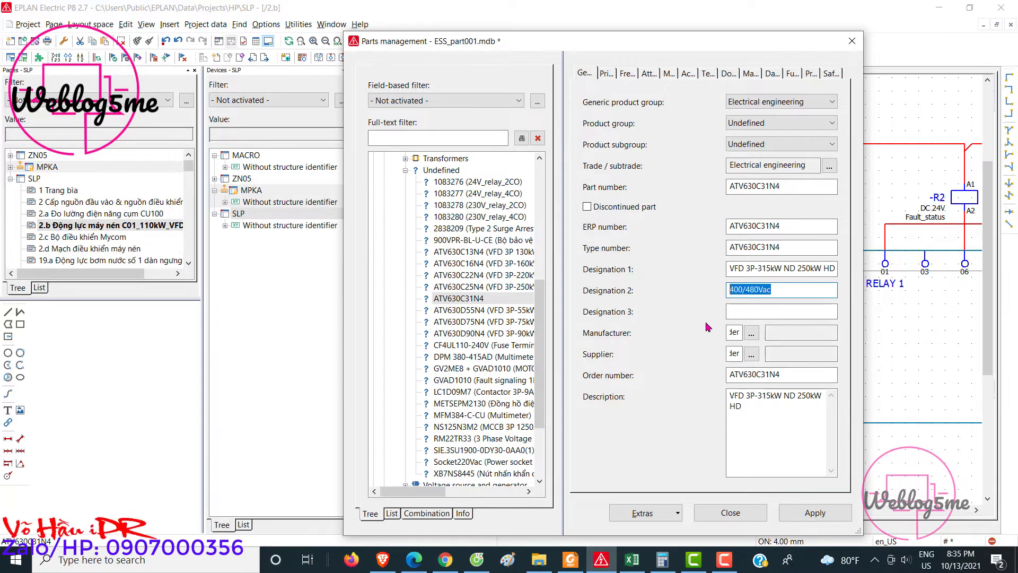
{"action": "key", "text": "ctrl+c"}
{"action": "left_click", "coordinate": [763, 404]}
{"action": "key", "text": "ctrl+v"}
Step: Open the price data of part ATV630C31N4 and copy its price, 158894505, from the Excel price list
{"action": "left_click", "coordinate": [607, 74]}
{"action": "left_click", "coordinate": [631, 559]}
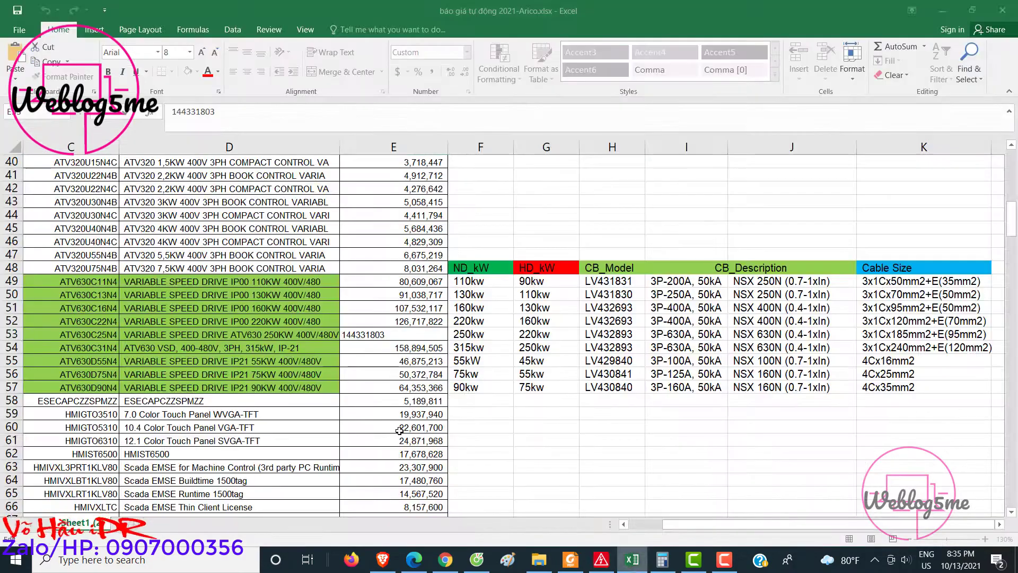
{"action": "key", "text": "Return"}
{"action": "left_click", "coordinate": [256, 374]}
{"action": "left_click", "coordinate": [266, 350]}
{"action": "double_click", "coordinate": [390, 349]}
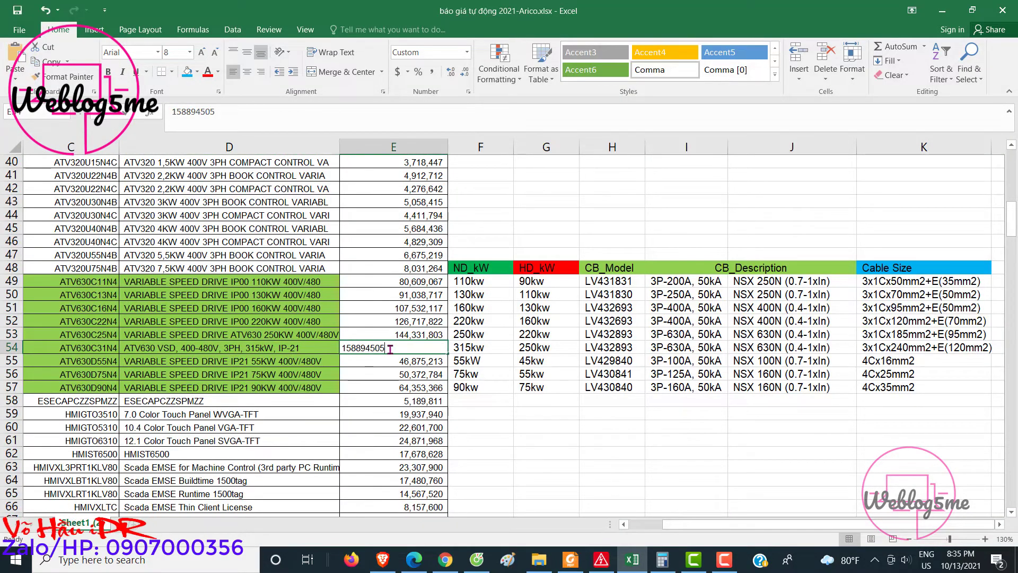
{"action": "left_click_drag", "start_coordinate": [389, 349], "coordinate": [389, 374]}
Step: In EPLAN, enter 158894505 as the purchase price of ATV630C31N4, save the part and synchronize the parts data to the project
{"action": "left_click", "coordinate": [605, 560]}
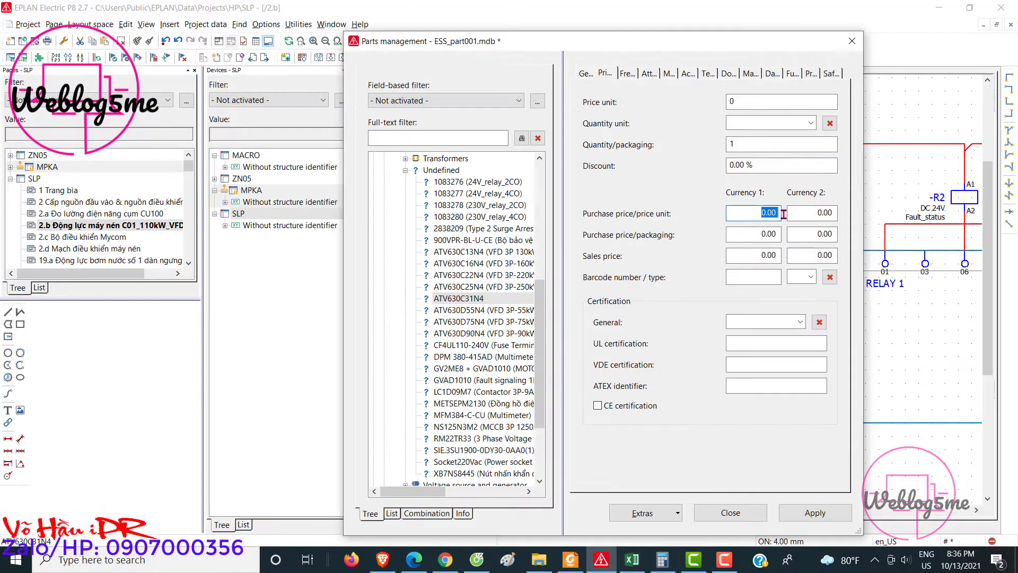
{"action": "key", "text": "ctrl+v"}
{"action": "left_click", "coordinate": [833, 512]}
{"action": "left_click", "coordinate": [730, 512]}
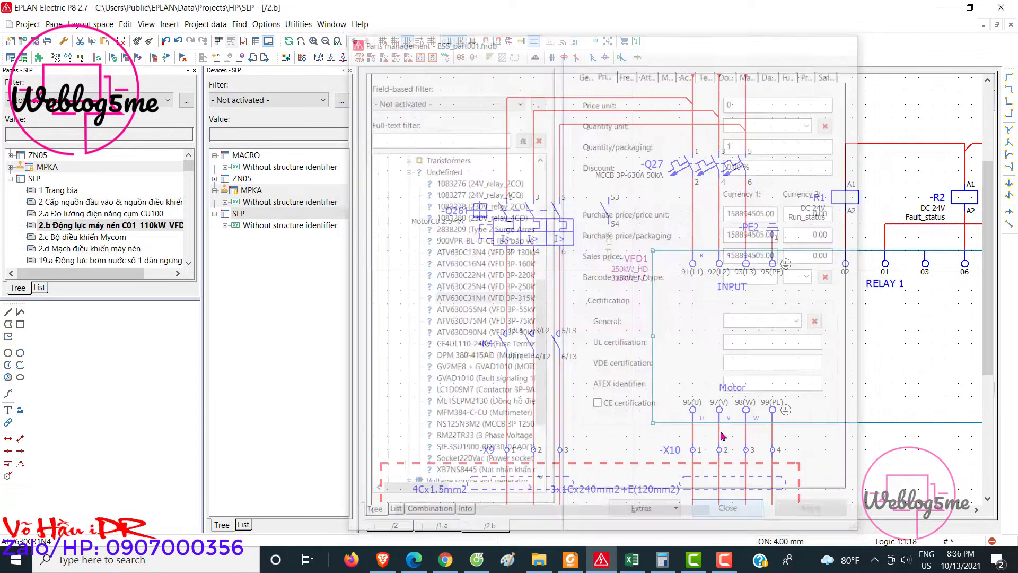
{"action": "left_click", "coordinate": [568, 284]}
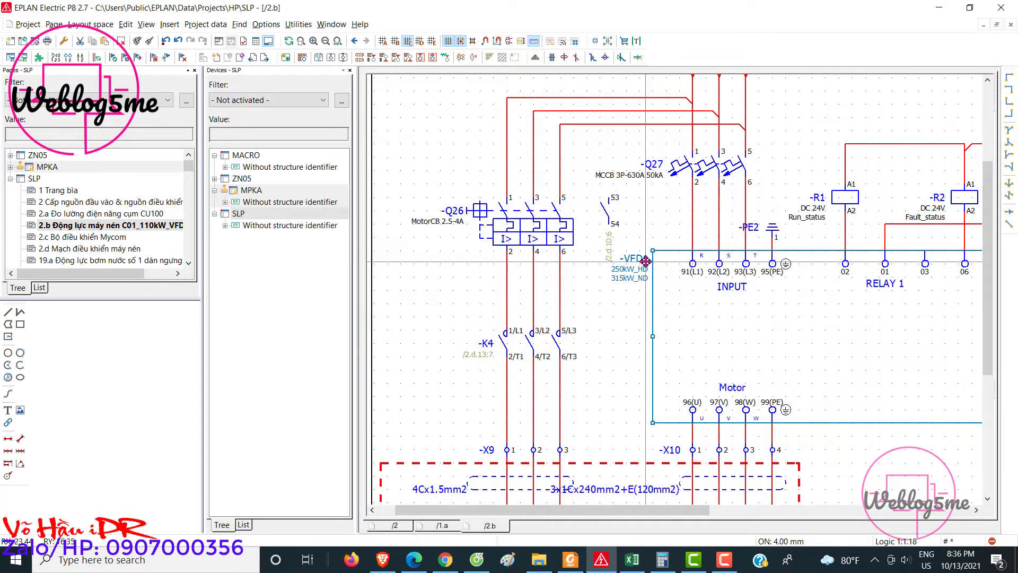
Step: Select project SLP and open its report generation dialog
{"action": "left_click", "coordinate": [78, 226]}
{"action": "left_click", "coordinate": [34, 178]}
{"action": "left_click", "coordinate": [298, 24]}
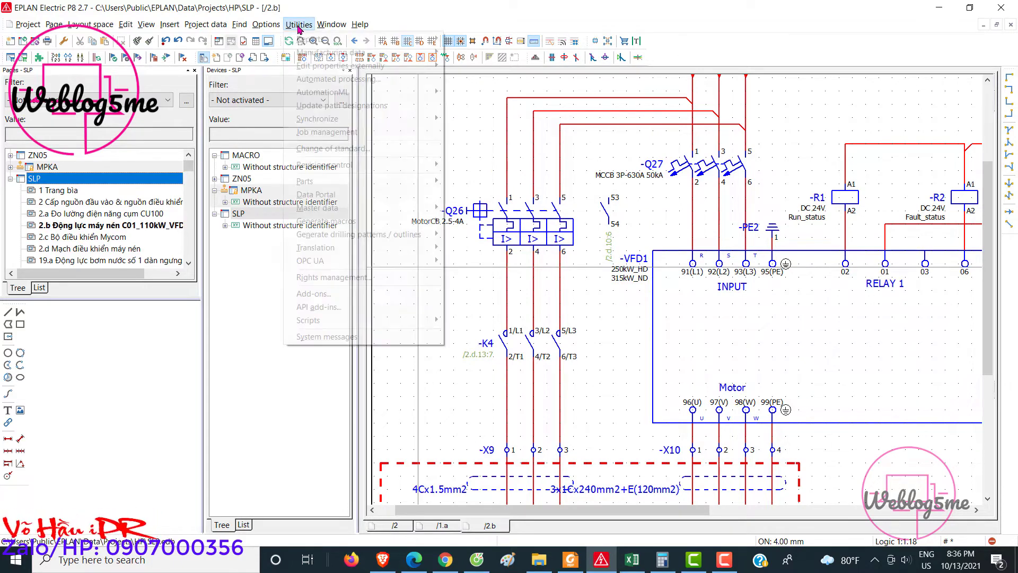
{"action": "mouse_move", "coordinate": [329, 39]}
{"action": "left_click", "coordinate": [472, 39]}
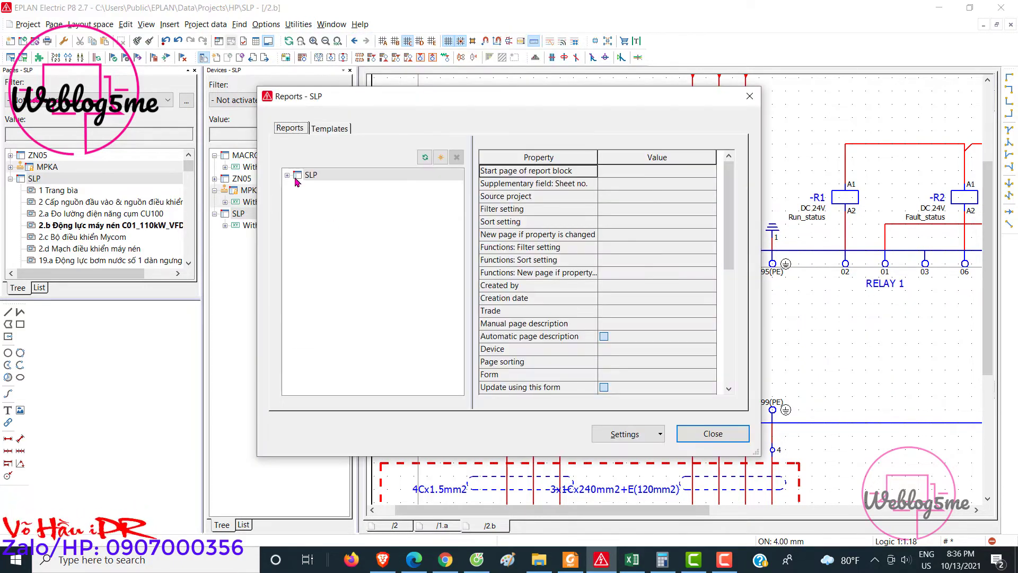
Step: Generate a new summarized parts list report for SLP with form F02_001, starting at page name 400
{"action": "right_click", "coordinate": [325, 187]}
{"action": "left_click", "coordinate": [347, 205]}
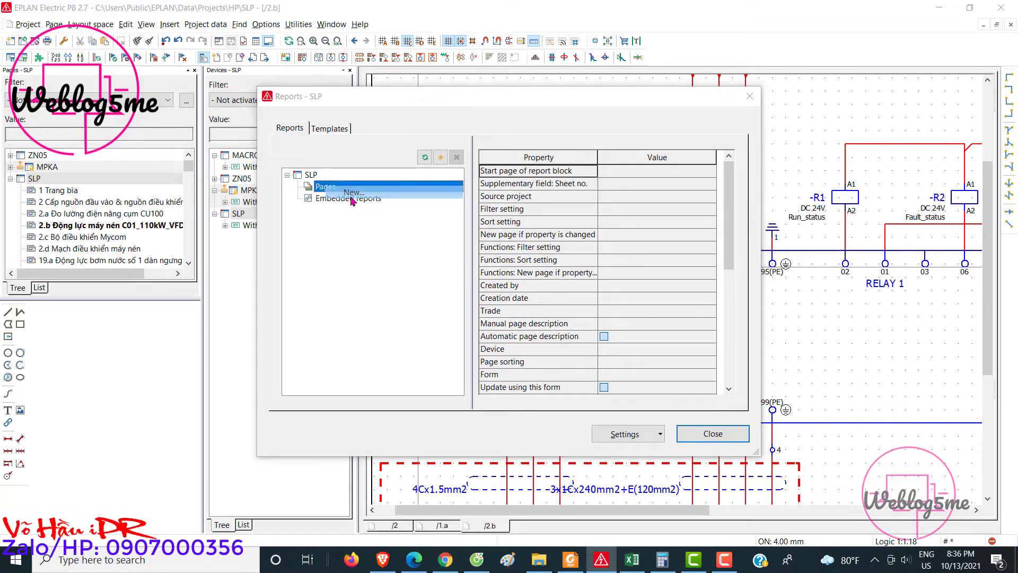
{"action": "left_click", "coordinate": [521, 412]}
{"action": "left_click", "coordinate": [661, 297]}
{"action": "left_click", "coordinate": [615, 311]}
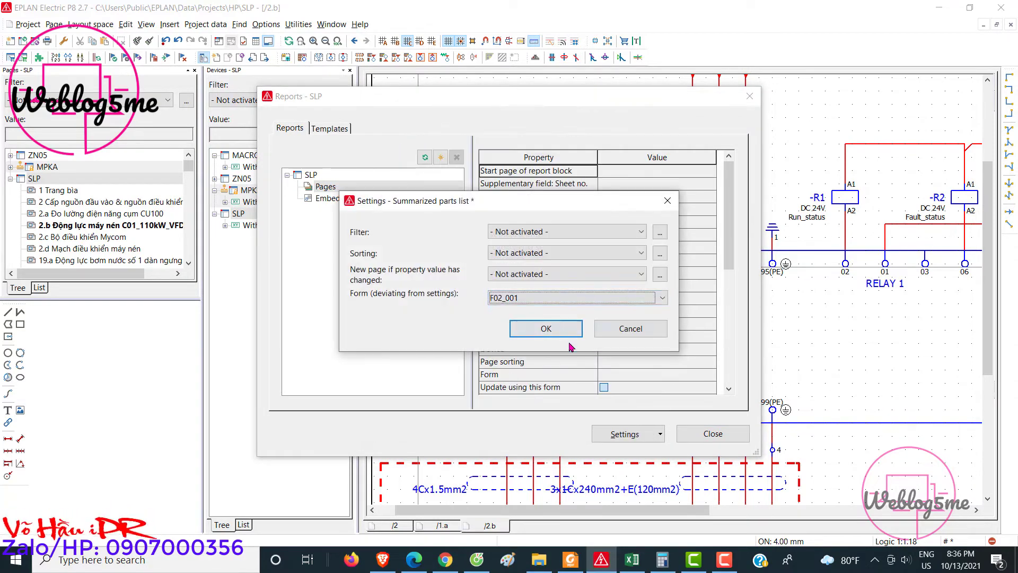
{"action": "left_click", "coordinate": [545, 327]}
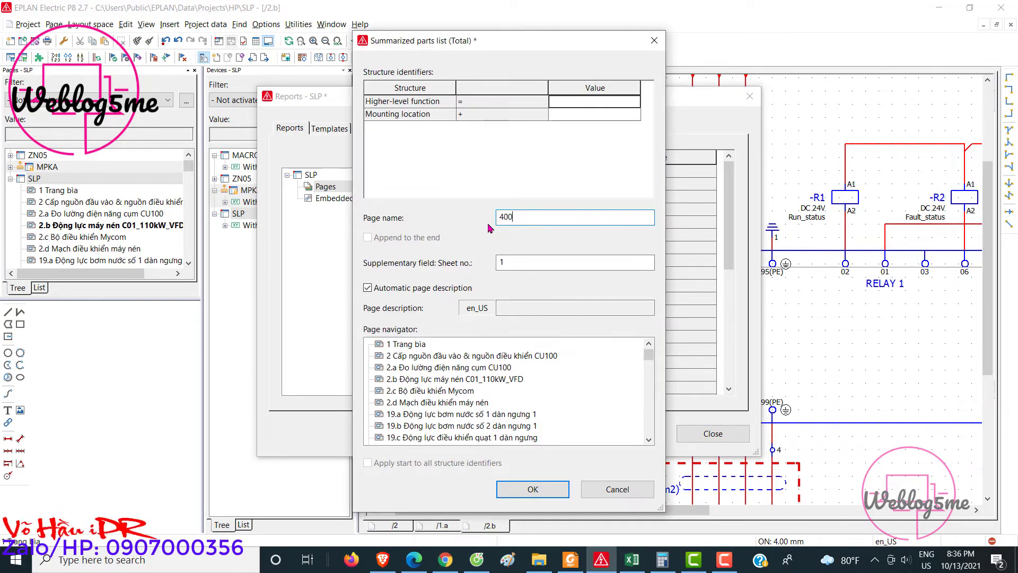
{"action": "left_click", "coordinate": [533, 489]}
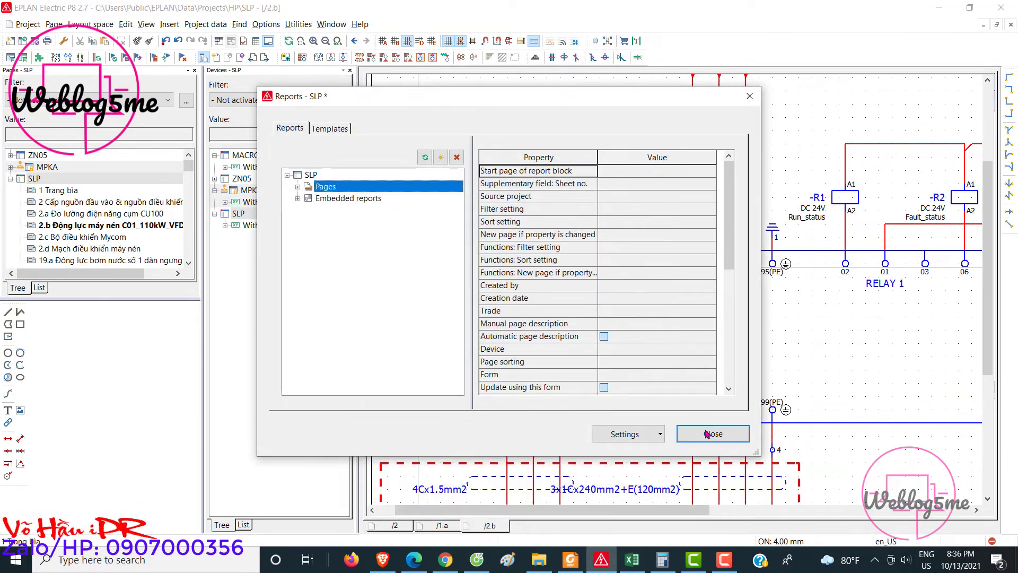
Step: Expand the summarized parts list in the report tree, close the reports, and open page 400 of project SLP
{"action": "left_click", "coordinate": [308, 198]}
{"action": "left_click", "coordinate": [319, 210]}
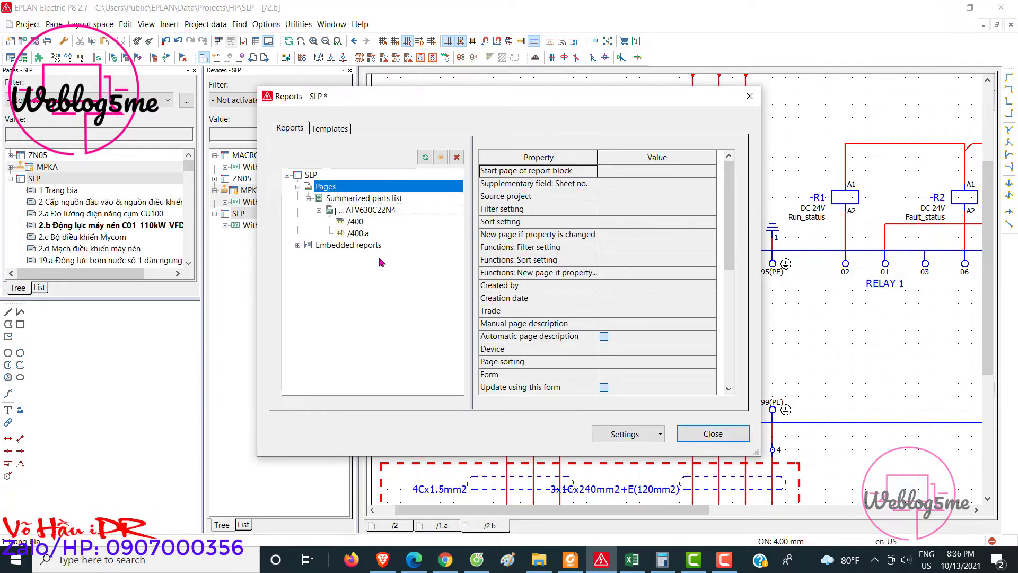
{"action": "left_click", "coordinate": [712, 433]}
{"action": "scroll", "coordinate": [168, 247], "scroll_direction": "down", "scroll_amount": 20}
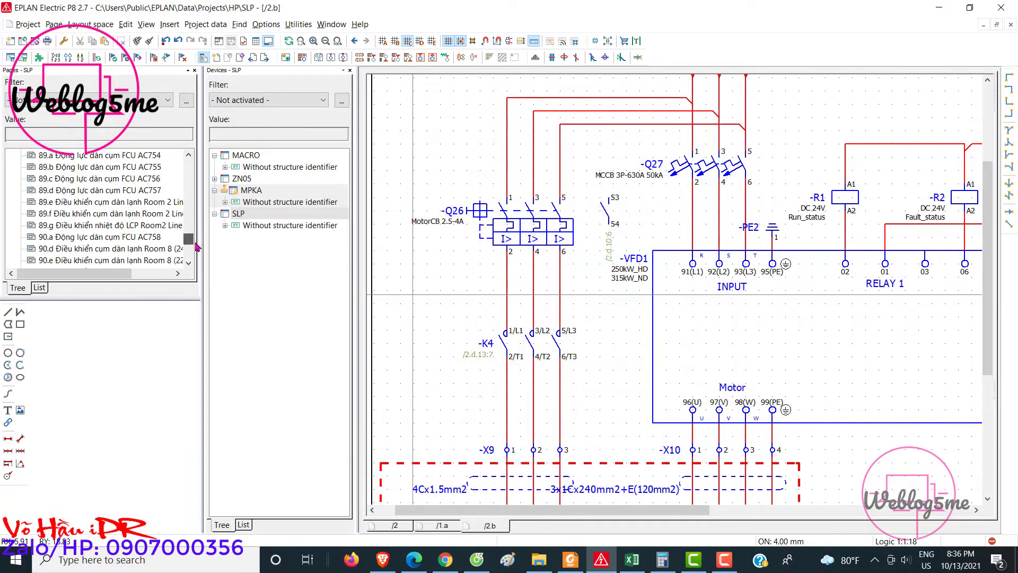
{"action": "left_click", "coordinate": [111, 249]}
{"action": "double_click", "coordinate": [112, 249]}
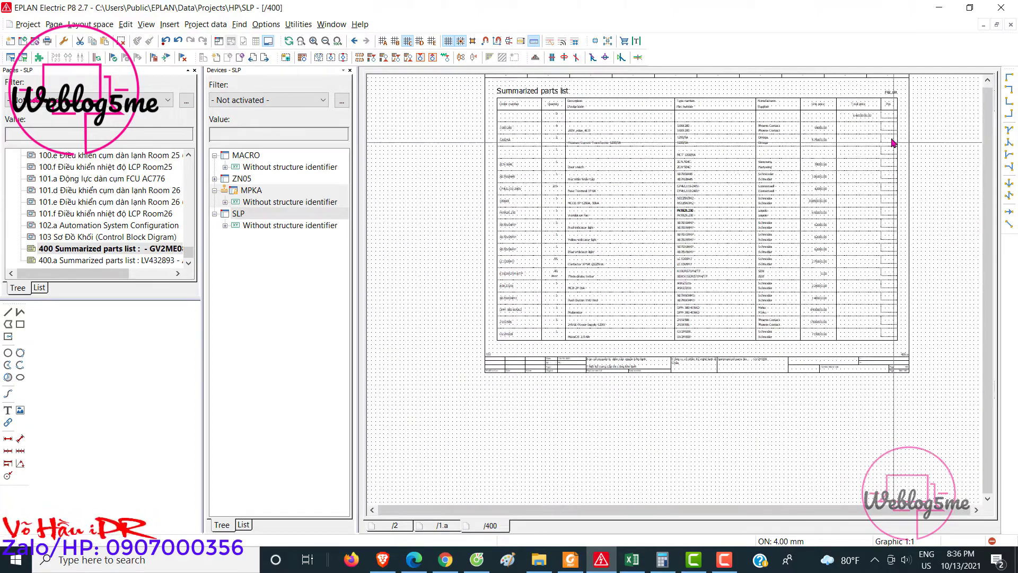
Step: Open summarized parts list page 400.a and examine the unit prices of the drive parts and the total price
{"action": "left_click", "coordinate": [140, 261]}
{"action": "double_click", "coordinate": [140, 262]}
{"action": "scroll", "coordinate": [827, 139], "scroll_direction": "up", "scroll_amount": 4}
{"action": "scroll", "coordinate": [789, 196], "scroll_direction": "down", "scroll_amount": 2}
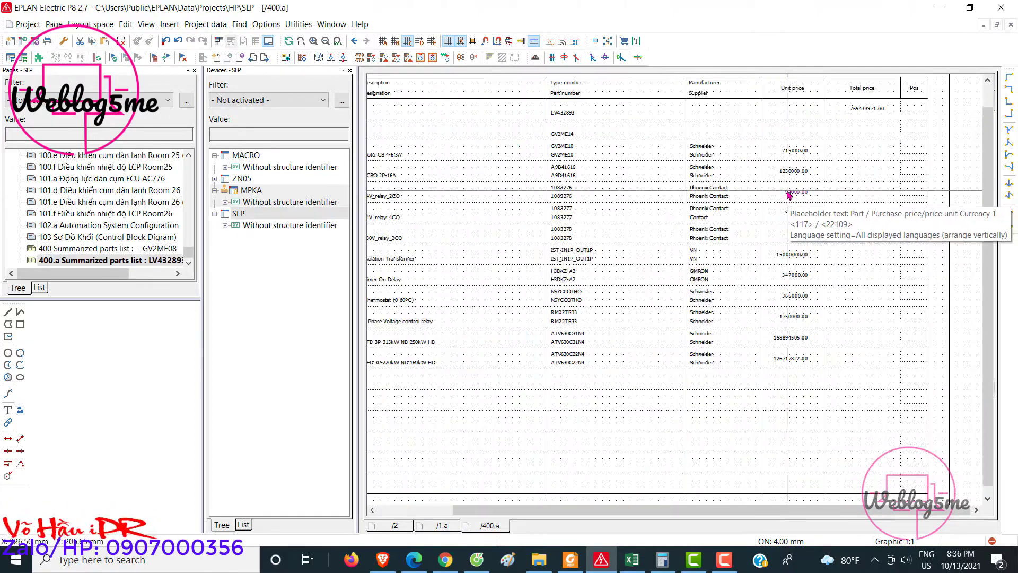
{"action": "scroll", "coordinate": [848, 169], "scroll_direction": "up", "scroll_amount": 2}
{"action": "scroll", "coordinate": [688, 161], "scroll_direction": "down", "scroll_amount": 4}
{"action": "scroll", "coordinate": [525, 164], "scroll_direction": "up", "scroll_amount": 5}
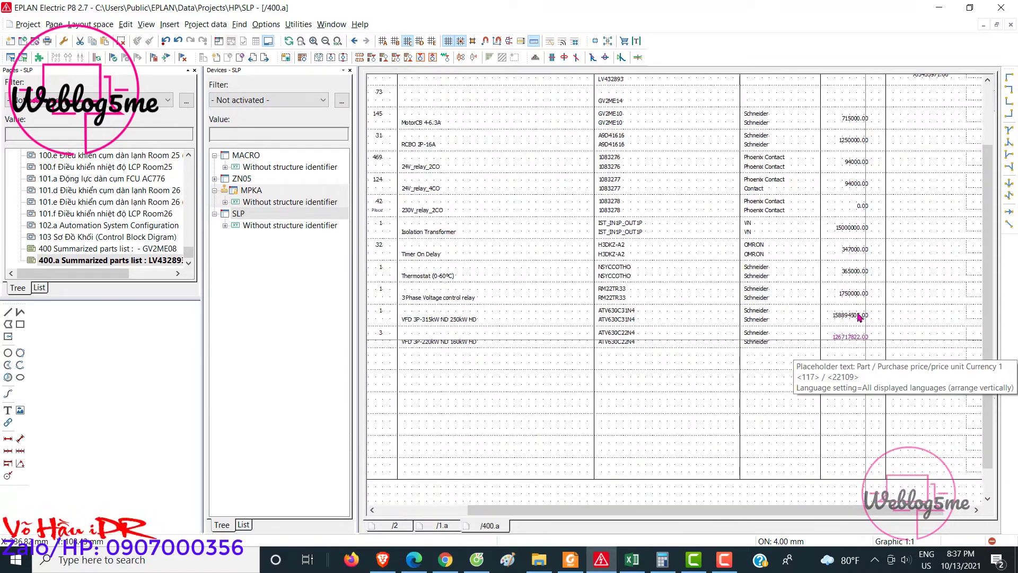
{"action": "scroll", "coordinate": [896, 344], "scroll_direction": "down", "scroll_amount": 3}
{"action": "scroll", "coordinate": [863, 355], "scroll_direction": "up", "scroll_amount": 3}
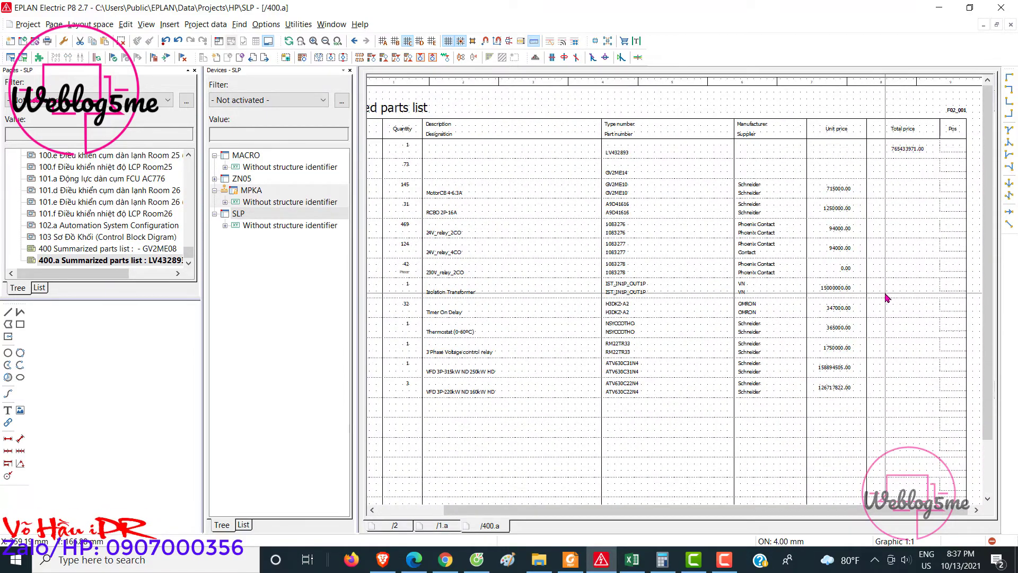
{"action": "scroll", "coordinate": [884, 294], "scroll_direction": "down", "scroll_amount": 1}
{"action": "scroll", "coordinate": [928, 162], "scroll_direction": "up", "scroll_amount": 2}
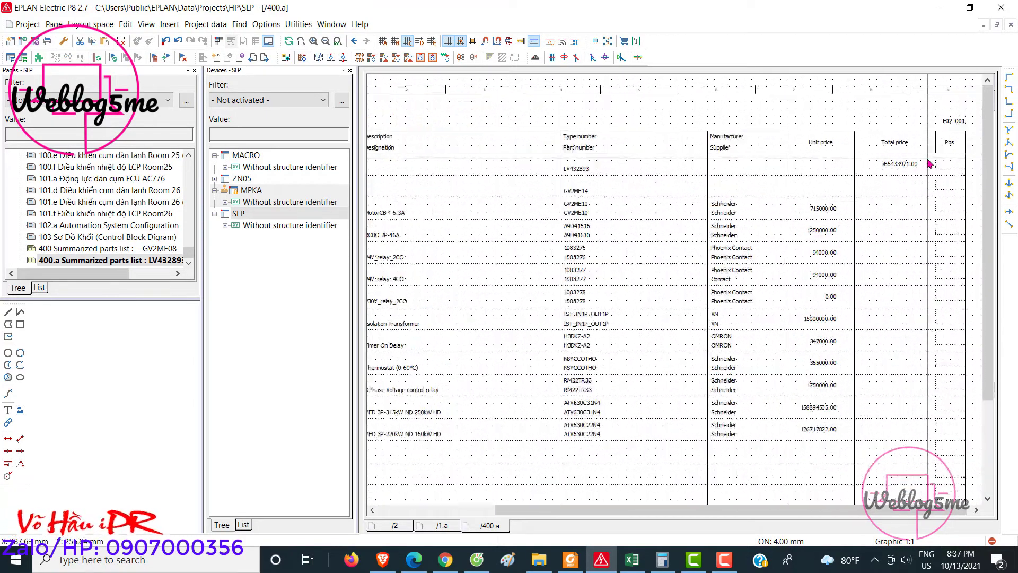
Step: Return to summarized parts list page 400 and examine its order numbers, quantities, designations and prices
{"action": "double_click", "coordinate": [121, 248]}
{"action": "double_click", "coordinate": [62, 260]}
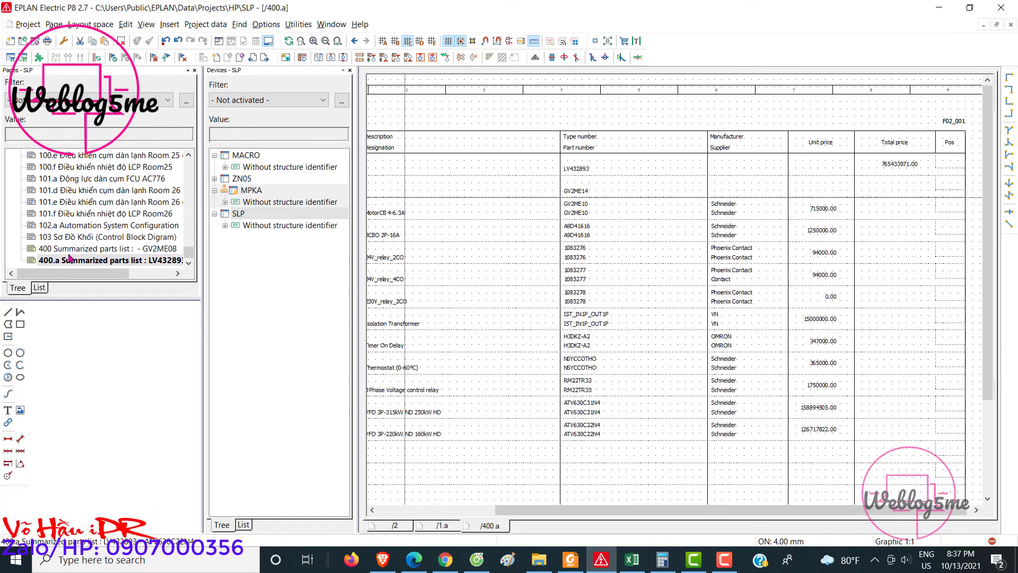
{"action": "double_click", "coordinate": [70, 248]}
{"action": "scroll", "coordinate": [681, 281], "scroll_direction": "down", "scroll_amount": 3}
{"action": "scroll", "coordinate": [647, 289], "scroll_direction": "up", "scroll_amount": 3}
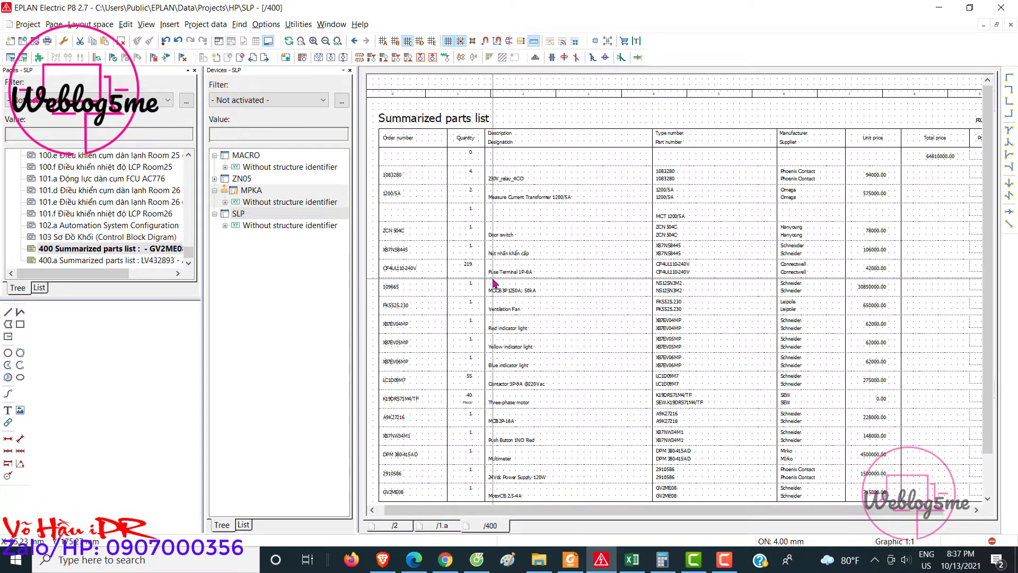
{"action": "scroll", "coordinate": [495, 284], "scroll_direction": "down", "scroll_amount": 2}
{"action": "scroll", "coordinate": [484, 385], "scroll_direction": "up", "scroll_amount": 2}
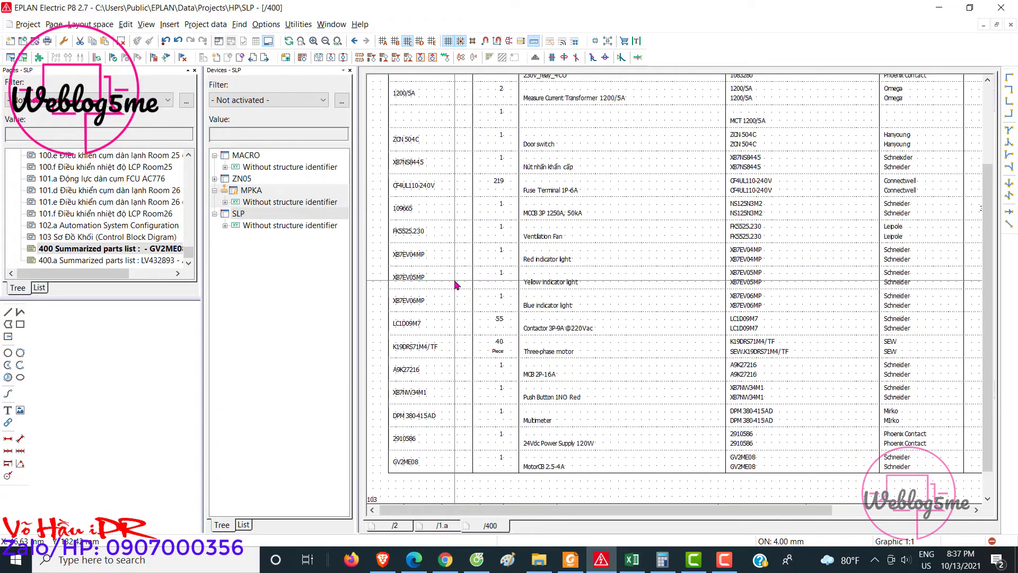
{"action": "scroll", "coordinate": [446, 292], "scroll_direction": "up", "scroll_amount": 1}
{"action": "scroll", "coordinate": [445, 292], "scroll_direction": "down", "scroll_amount": 1}
Step: Review the ATV630 drive rows, quantities and unit prices on page 400.a, and go back to page 400
{"action": "key", "text": "Page_Down"}
{"action": "scroll", "coordinate": [433, 339], "scroll_direction": "up", "scroll_amount": 2}
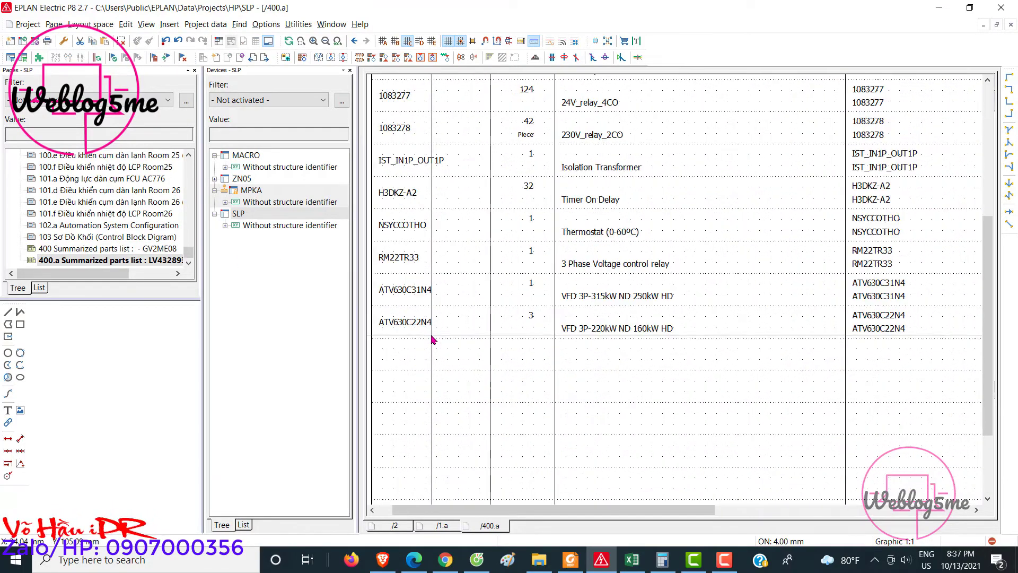
{"action": "scroll", "coordinate": [432, 339], "scroll_direction": "down", "scroll_amount": 4}
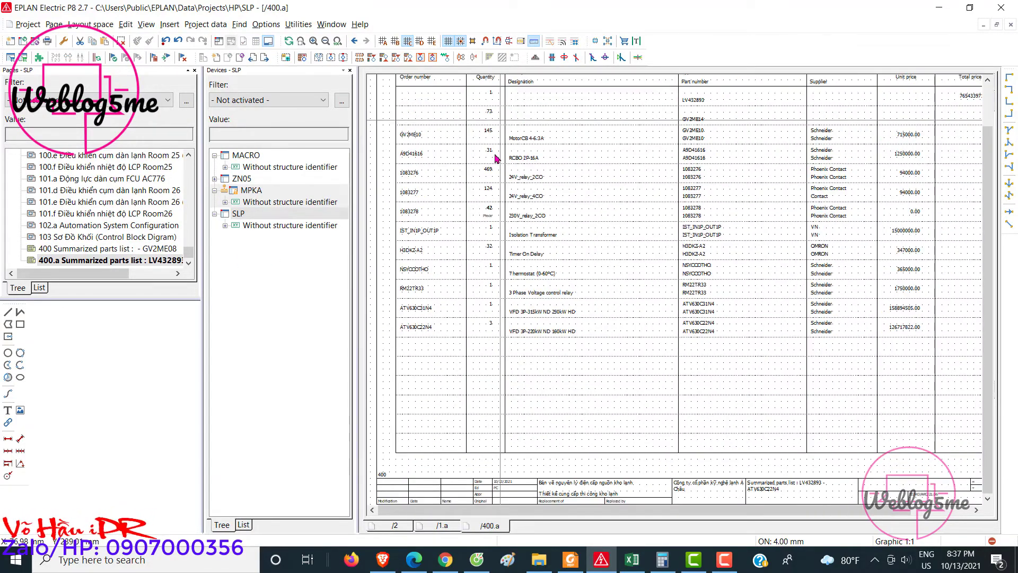
{"action": "scroll", "coordinate": [714, 317], "scroll_direction": "up", "scroll_amount": 2}
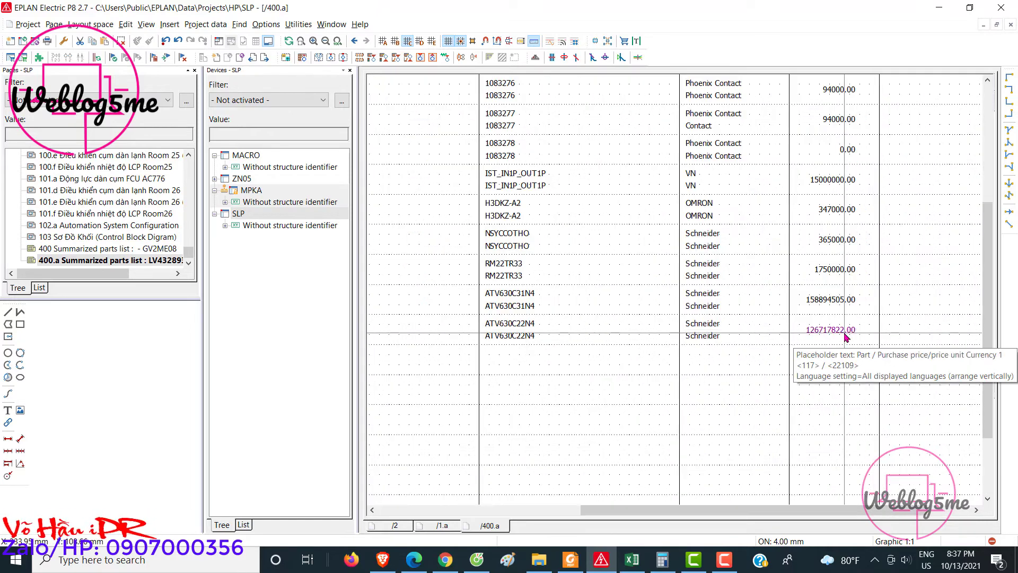
{"action": "scroll", "coordinate": [714, 317], "scroll_direction": "down", "scroll_amount": 1}
{"action": "left_click", "coordinate": [97, 249]}
{"action": "left_click", "coordinate": [724, 559]}
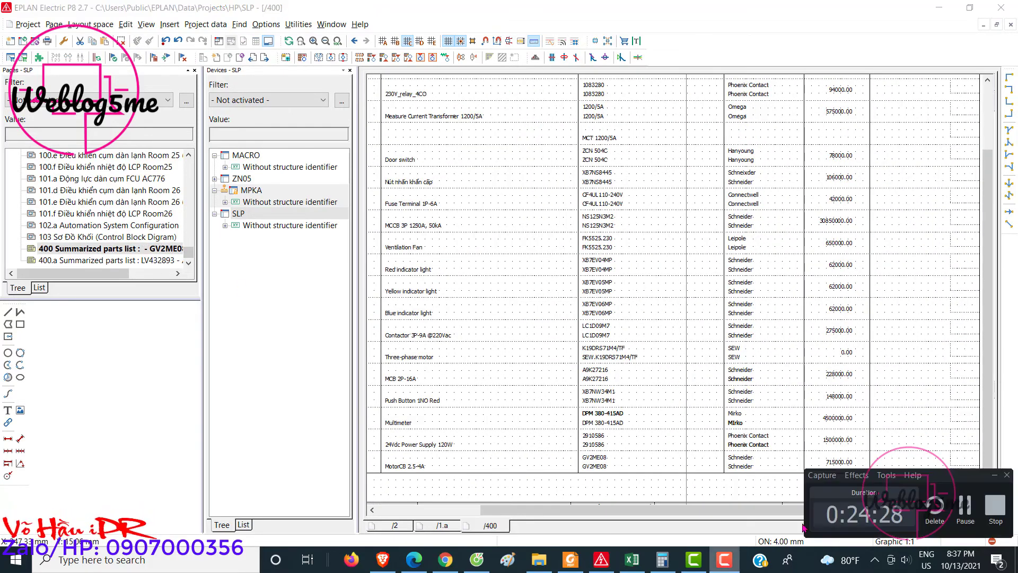